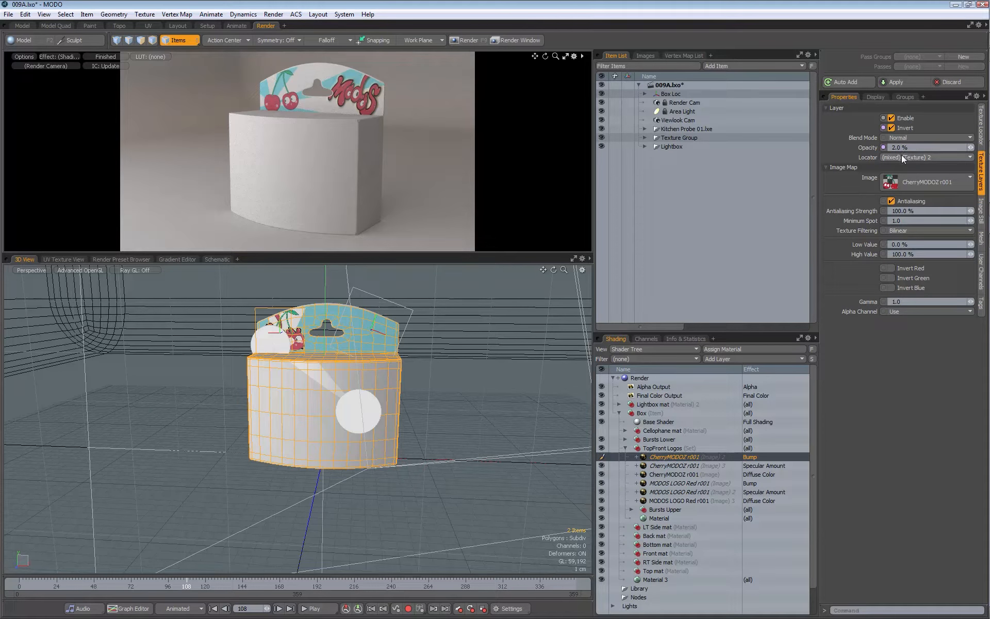
# - Set the CherryMODOZ bump layer's opacity to 100% and turn off its Invert option
pyautogui.moveTo(912, 148); pyautogui.dragTo(871, 150)
pyautogui.write('100')
pyautogui.press('Return')
pyautogui.click(891, 127)
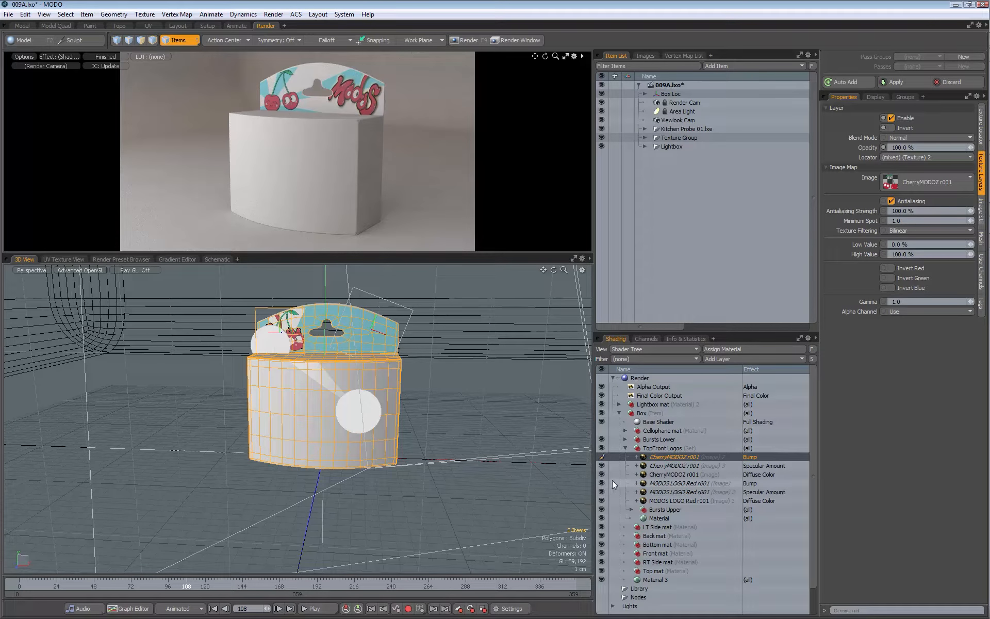
# - Change the diffuse color of the Material in the TopFront Logos group to pure white
pyautogui.click(660, 518)
pyautogui.click(893, 129)
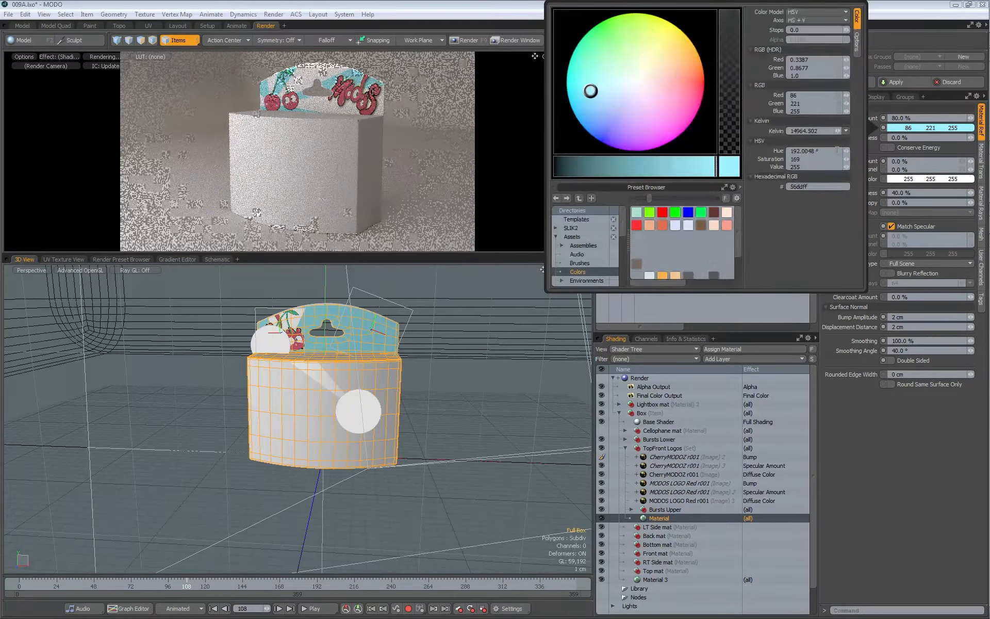
pyautogui.write('1')
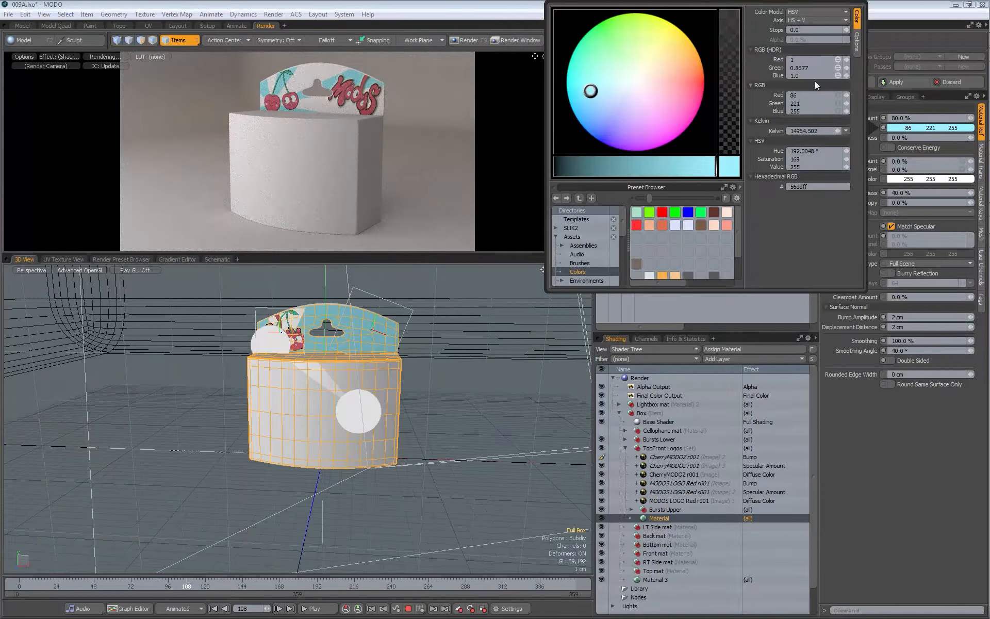
pyautogui.hotkey('ctrl', 'Return')
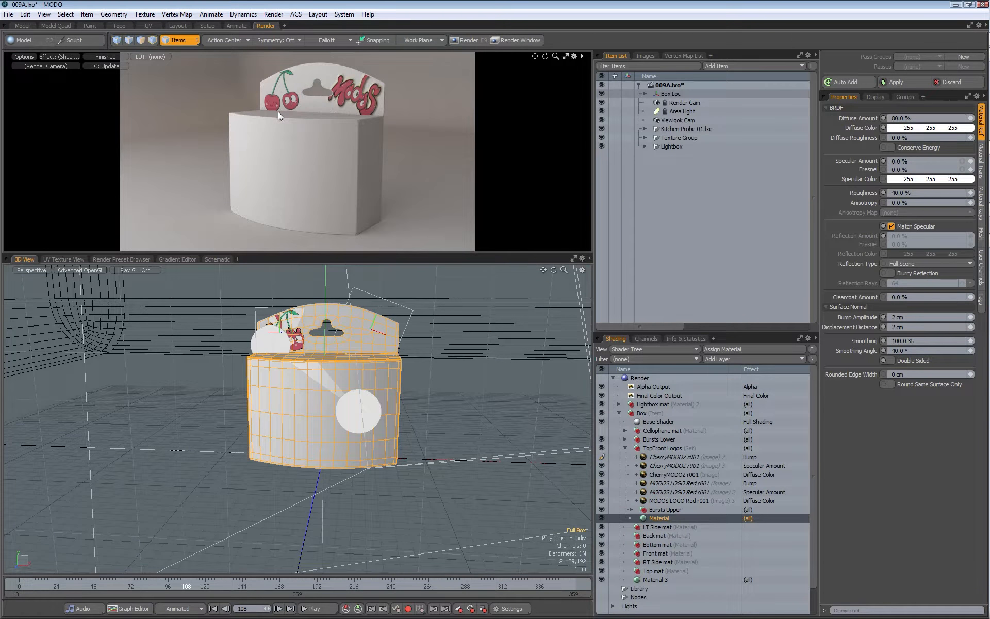
# - Hide the Bursts Upper group and the cherry and MODOS logo specular and diffuse layers, leaving both logo bump layers enabled
pyautogui.click(602, 510)
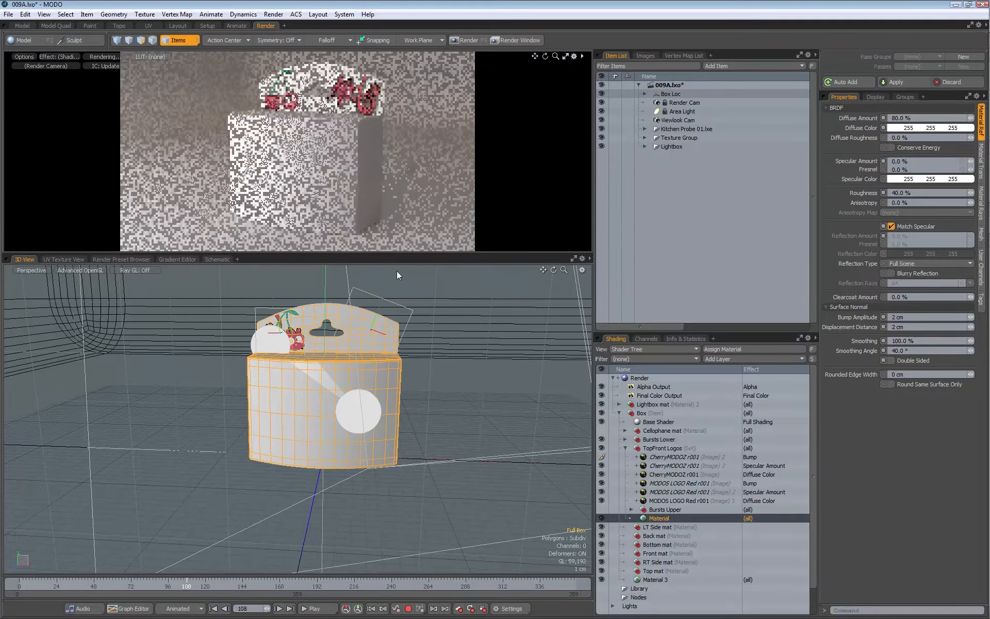
pyautogui.click(602, 501)
pyautogui.click(601, 493)
pyautogui.click(602, 484)
pyautogui.click(602, 474)
pyautogui.click(602, 465)
pyautogui.click(698, 482)
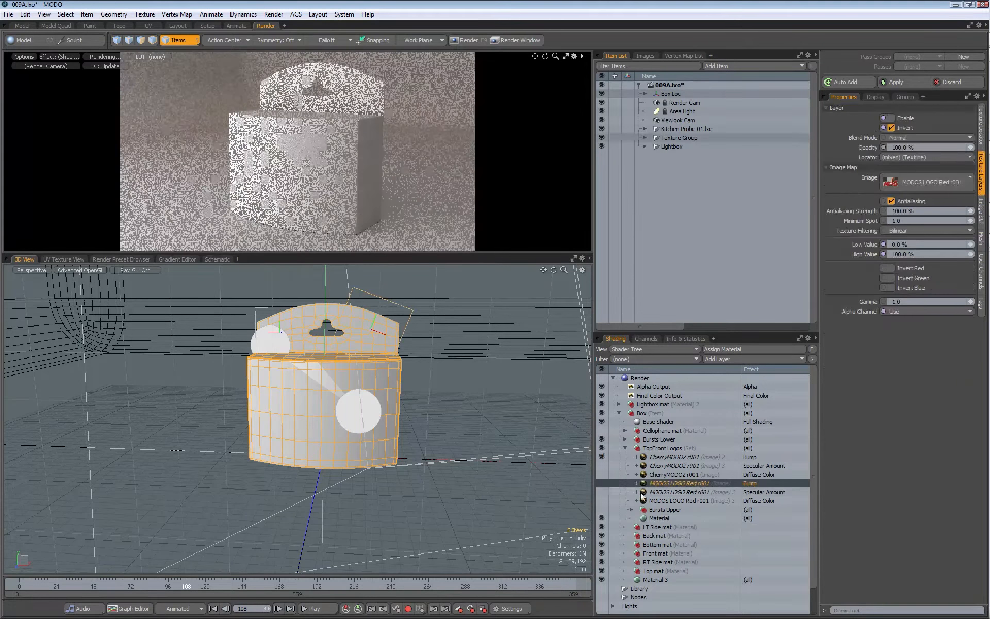
pyautogui.click(601, 484)
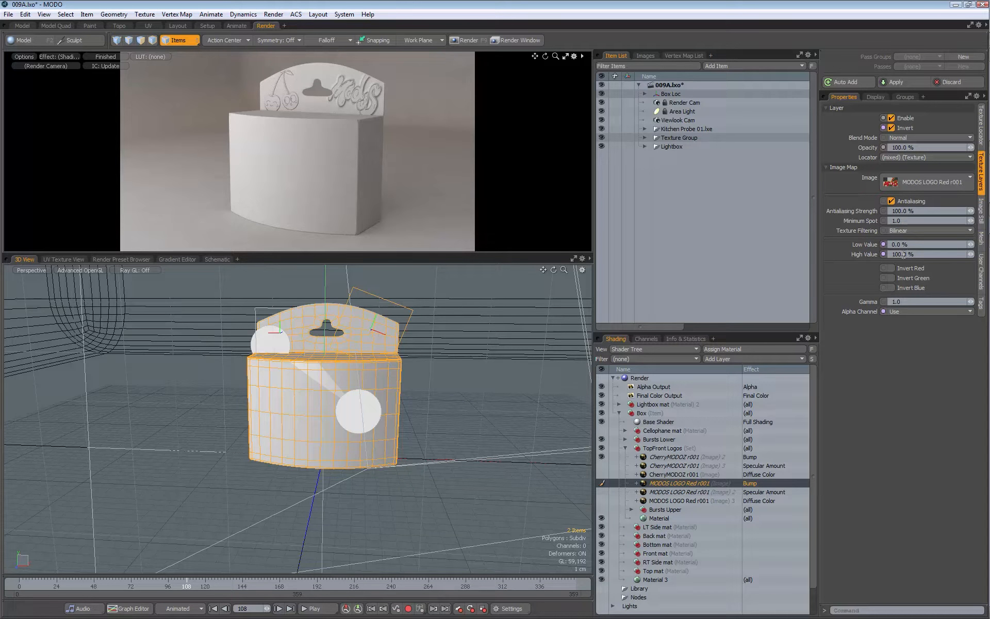
# - Set the opacity of the MODOS LOGO Red bump layer to 50%
pyautogui.click(908, 147)
pyautogui.write('50')
pyautogui.press('Return')
# - Set both the bump amplitude and the displacement distance of the TopFront Logos Material to 5 mm
pyautogui.click(659, 519)
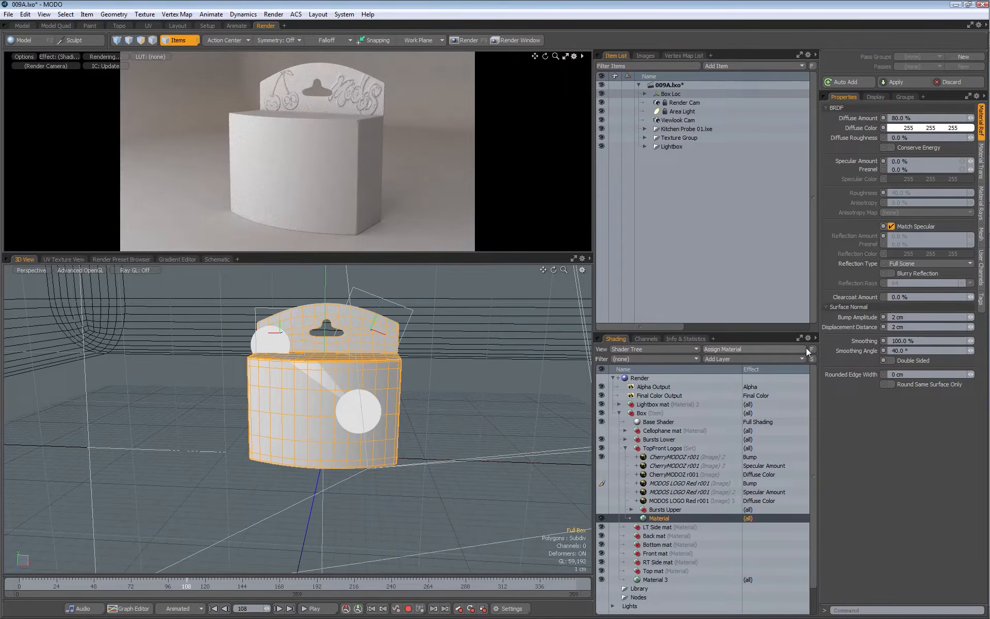
pyautogui.moveTo(905, 317); pyautogui.dragTo(837, 353)
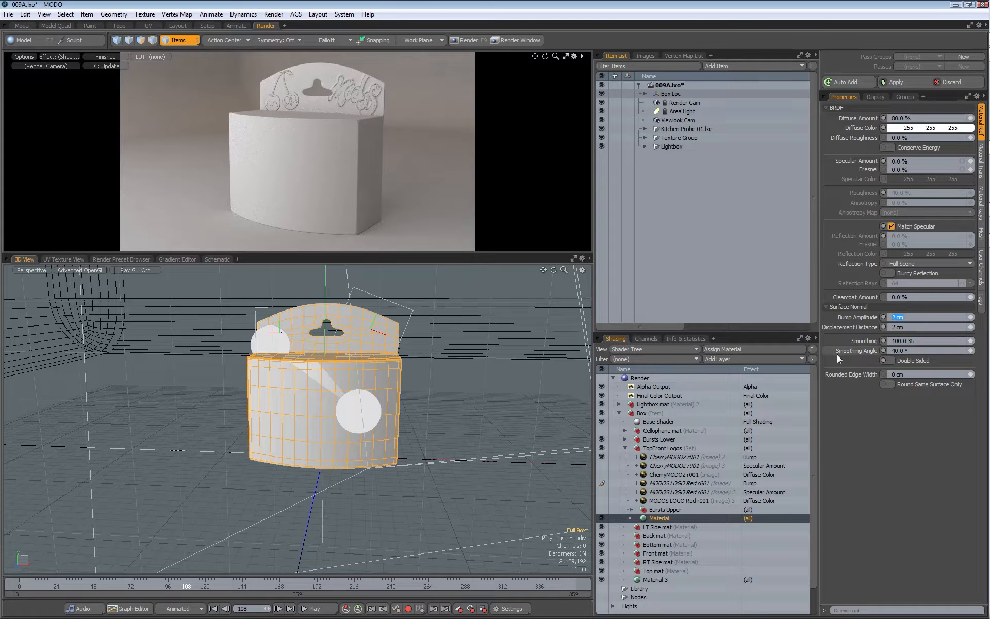
pyautogui.write('5mm')
pyautogui.press('Return')
pyautogui.moveTo(908, 327); pyautogui.dragTo(815, 328)
pyautogui.write('.')
pyautogui.press('Return')
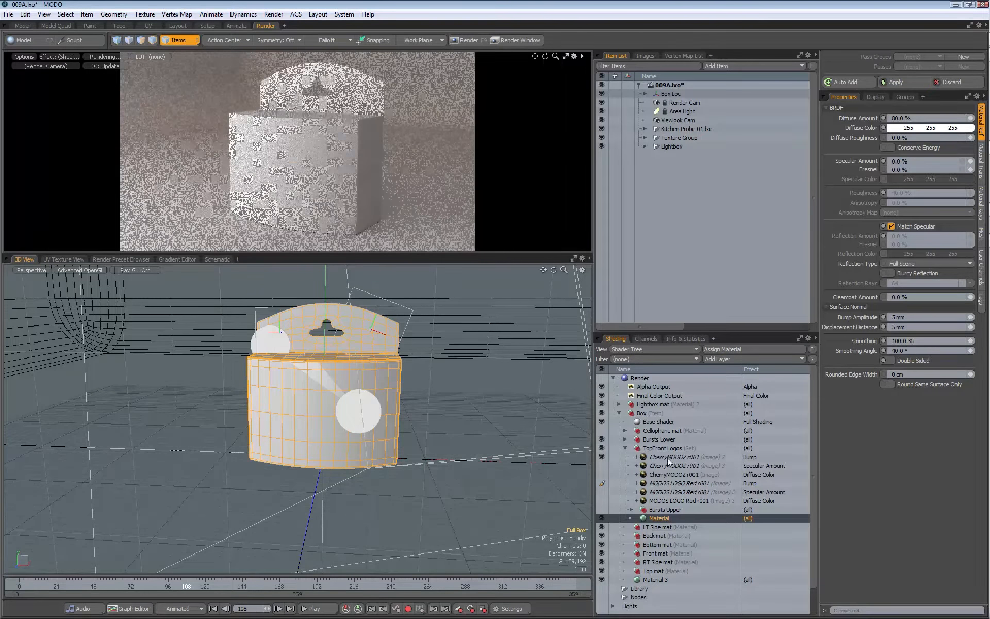
# - Change the effect of the cherry and MODOS logo bump layers to Displacement
pyautogui.click(667, 457)
pyautogui.keyDown('ctrl'); pyautogui.click(685, 482); pyautogui.keyUp('ctrl')
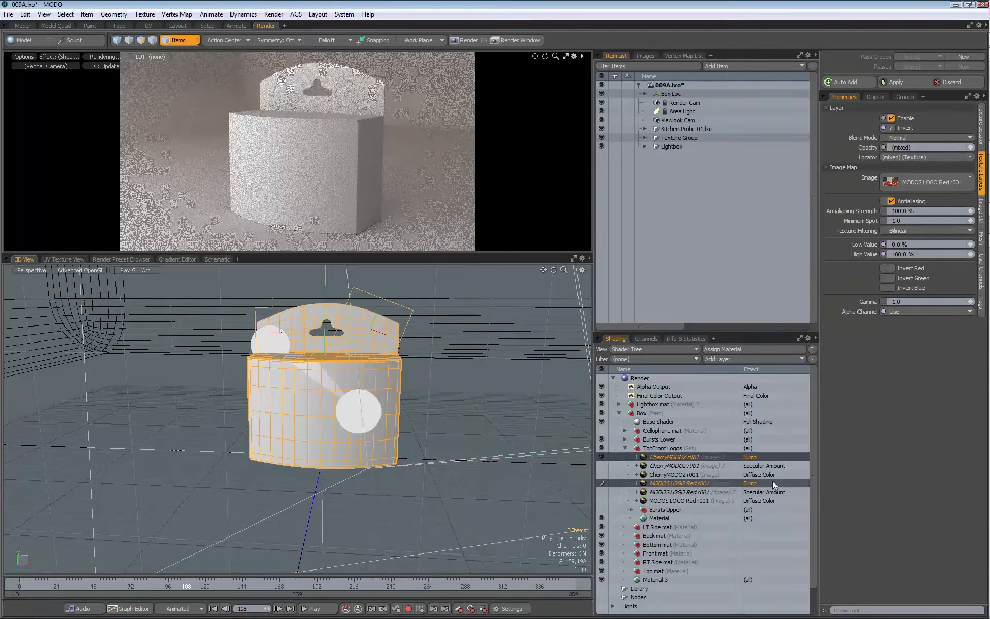
pyautogui.rightClick(753, 456)
pyautogui.moveTo(753, 456)
pyautogui.moveTo(743, 512)
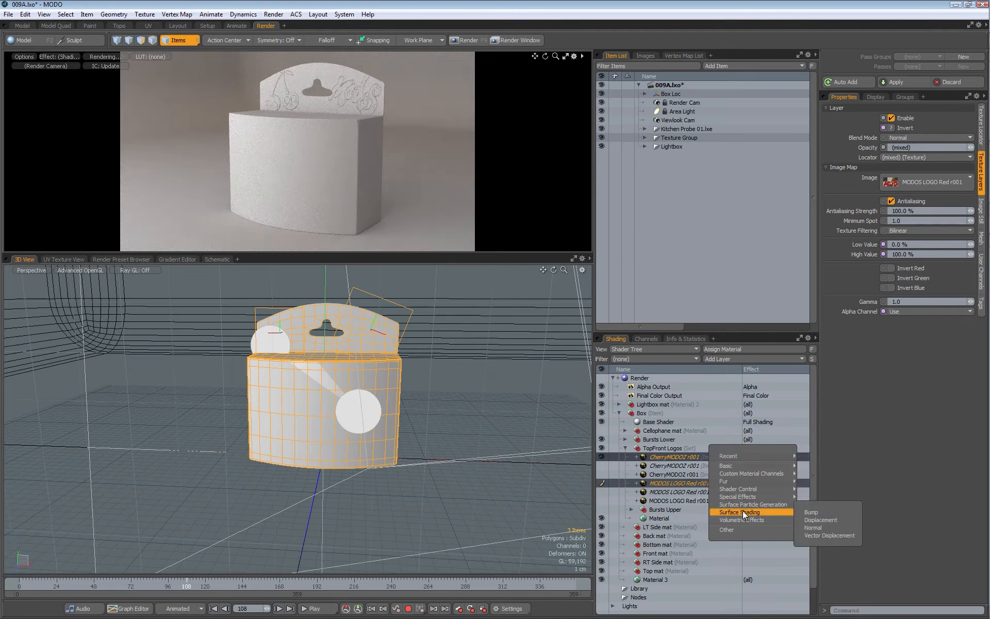
pyautogui.click(808, 519)
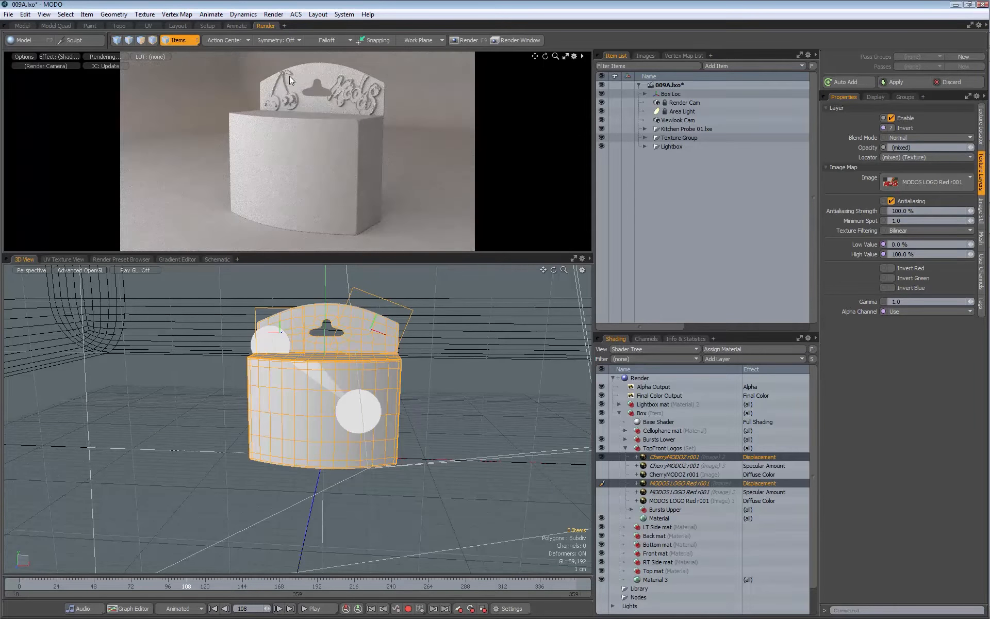
# - Try displacement distances of 2.5 mm and 1 mm on the TopFront Logos Material
pyautogui.click(661, 519)
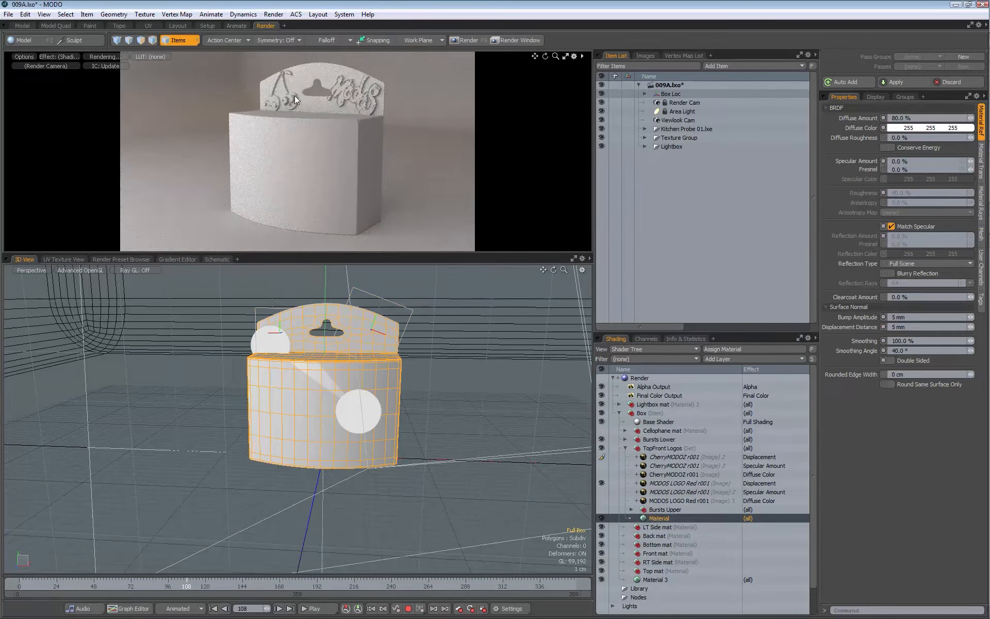
pyautogui.click(899, 327)
pyautogui.write('.25')
pyautogui.press('Return')
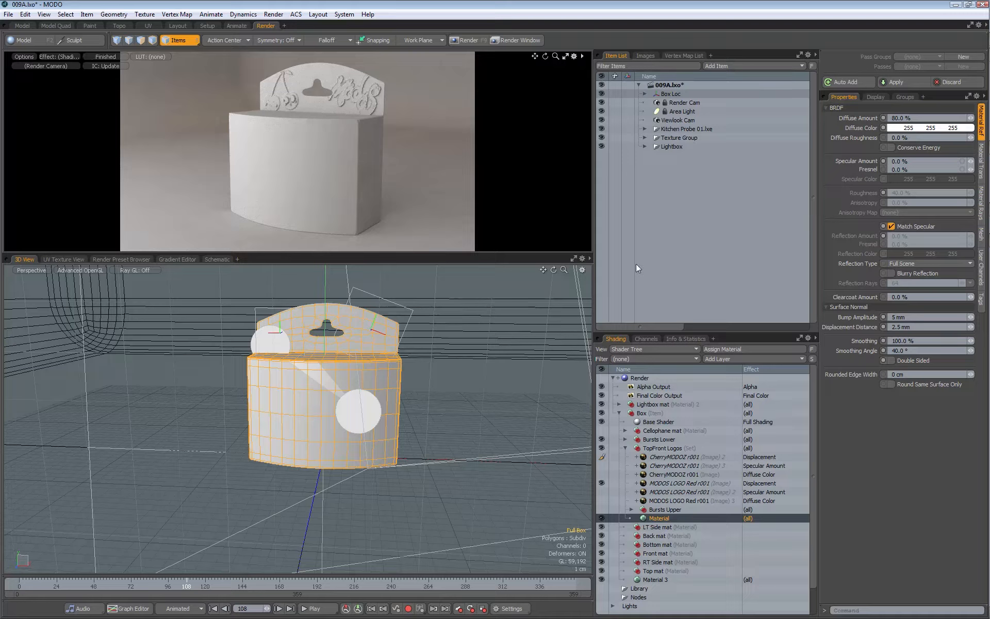
pyautogui.moveTo(913, 328); pyautogui.dragTo(821, 330)
pyautogui.write('.1')
pyautogui.press('Return')
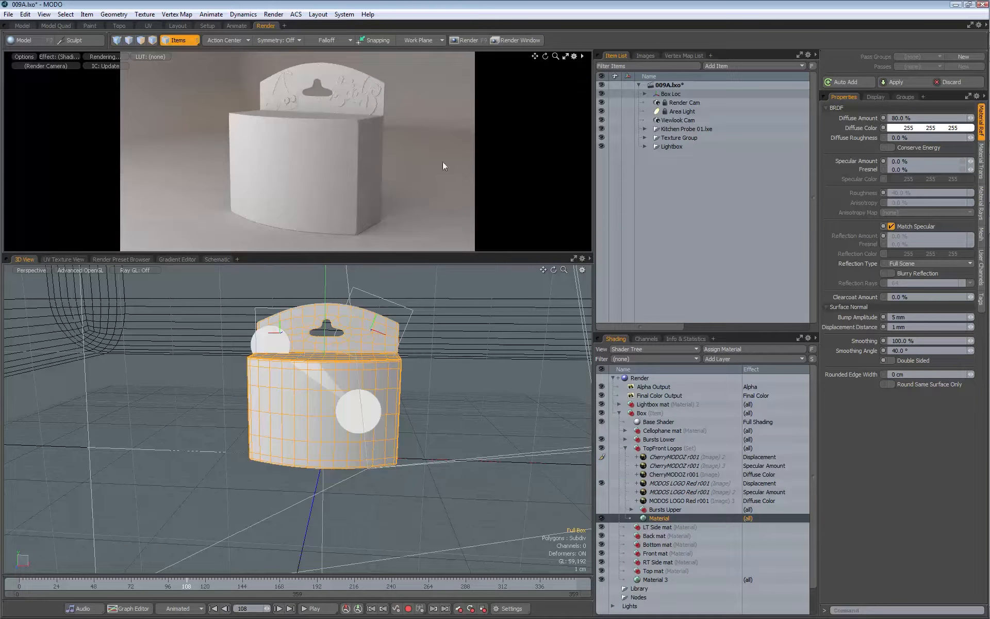
# - Set the Material's displacement distance and bump amplitude to 0.075 cm each
pyautogui.write('.075')
pyautogui.press('Return')
pyautogui.click(907, 316)
pyautogui.write('.075')
pyautogui.press('Return')
# - Switch the cherry and MODOS logo displacement layers back to Bump and show their specular and diffuse layers again
pyautogui.click(672, 483)
pyautogui.keyDown('ctrl'); pyautogui.click(686, 457); pyautogui.keyUp('ctrl')
pyautogui.rightClick(758, 457)
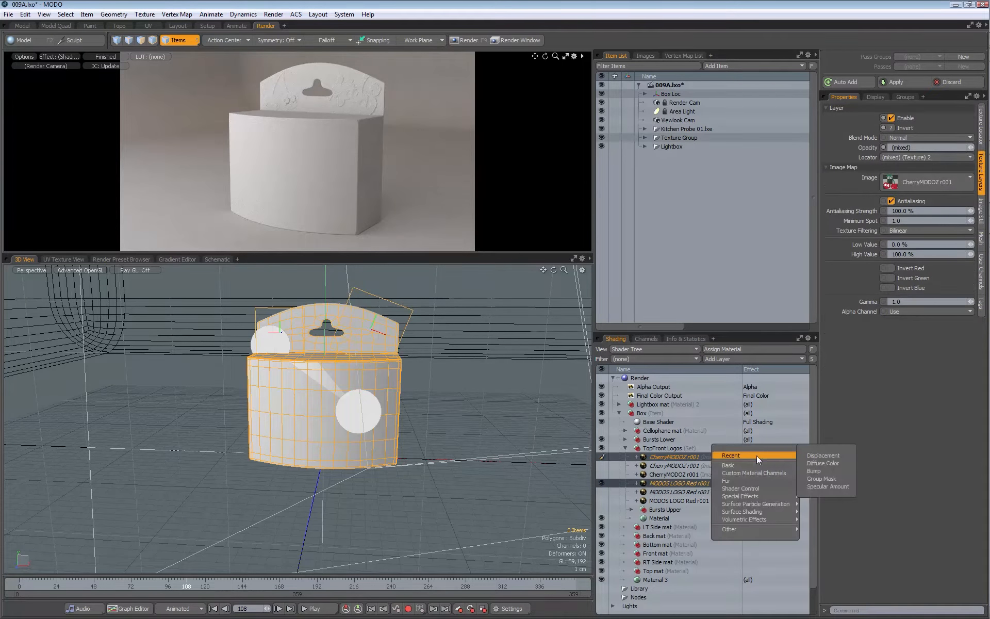
pyautogui.click(818, 470)
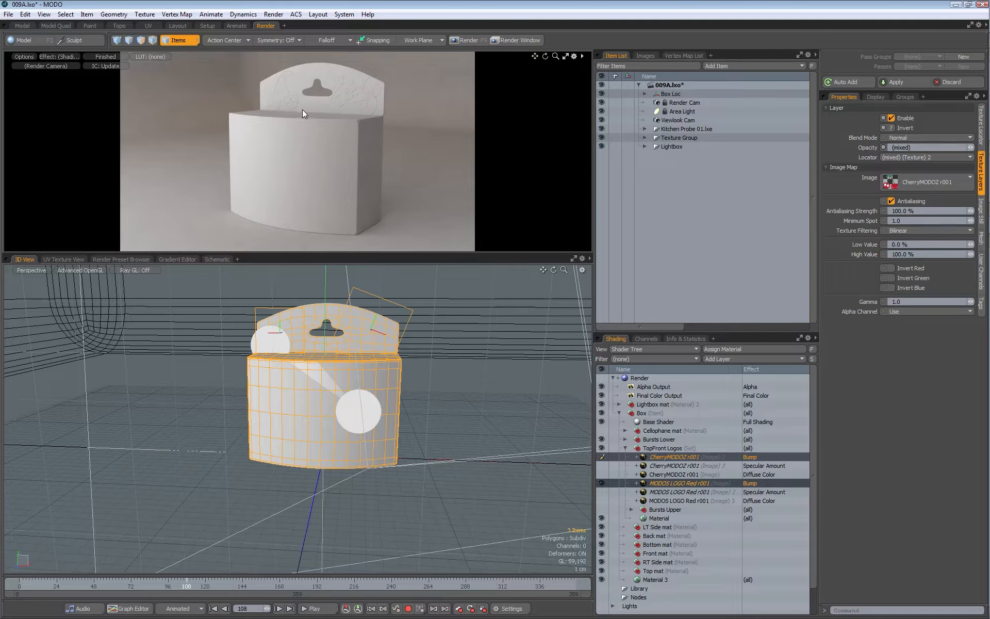
pyautogui.moveTo(601, 465); pyautogui.dragTo(602, 503)
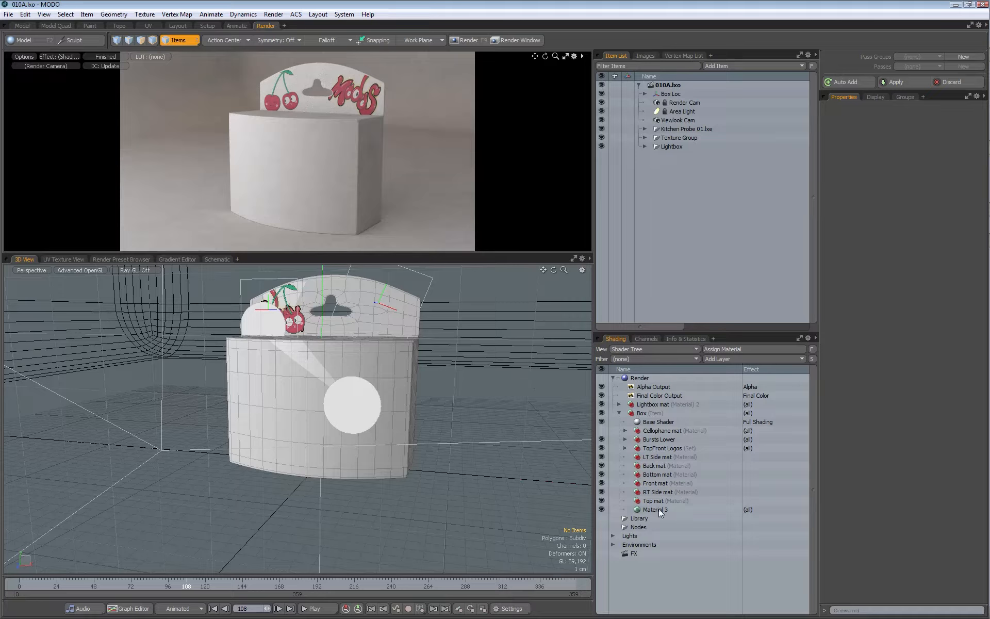
# - Add a Gradient texture layer and place it in the Box group directly below the Base Shader
pyautogui.click(717, 360)
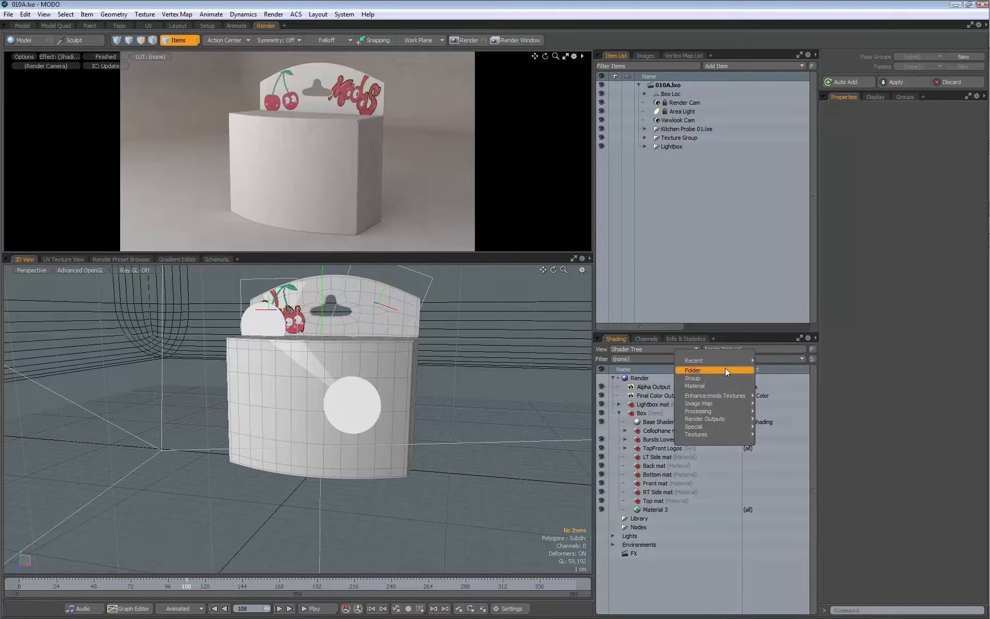
pyautogui.moveTo(720, 410)
pyautogui.click(767, 418)
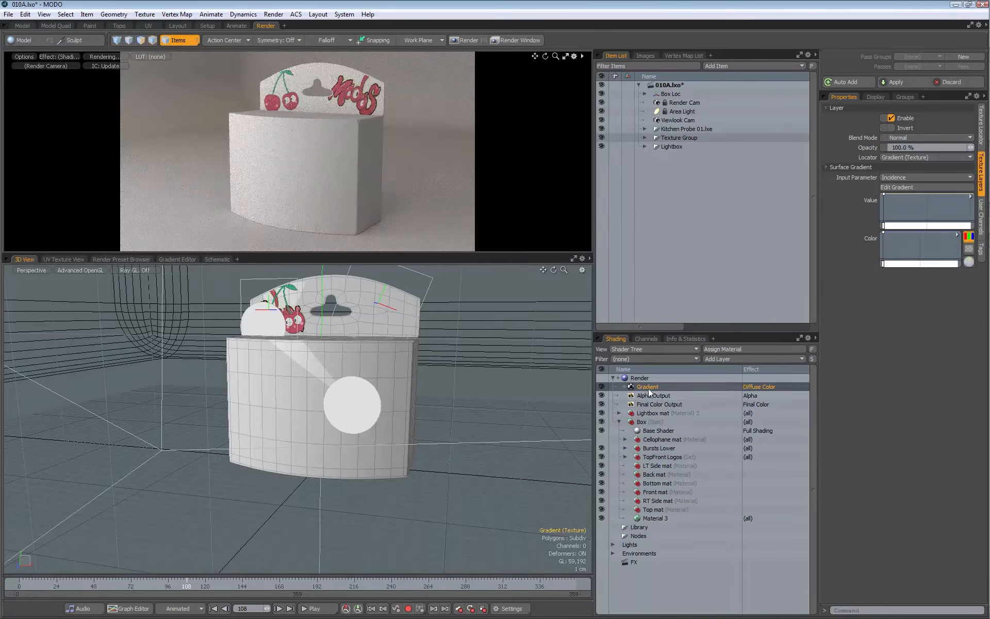
pyautogui.moveTo(698, 387); pyautogui.dragTo(664, 430)
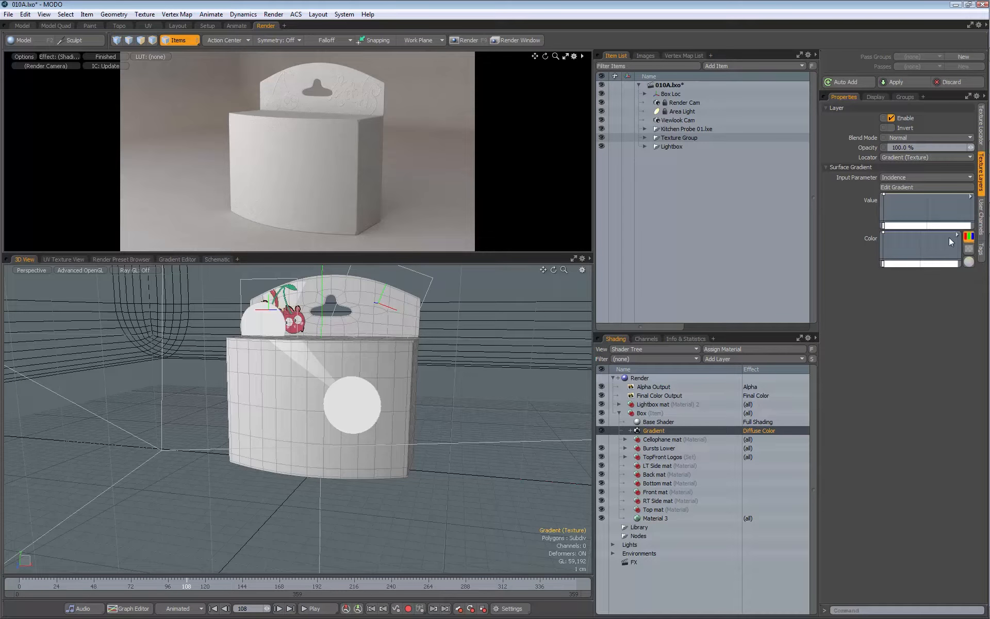
# - Add a black key about two-thirds along the gradient's color ramp so it runs from white to black
pyautogui.click(936, 265)
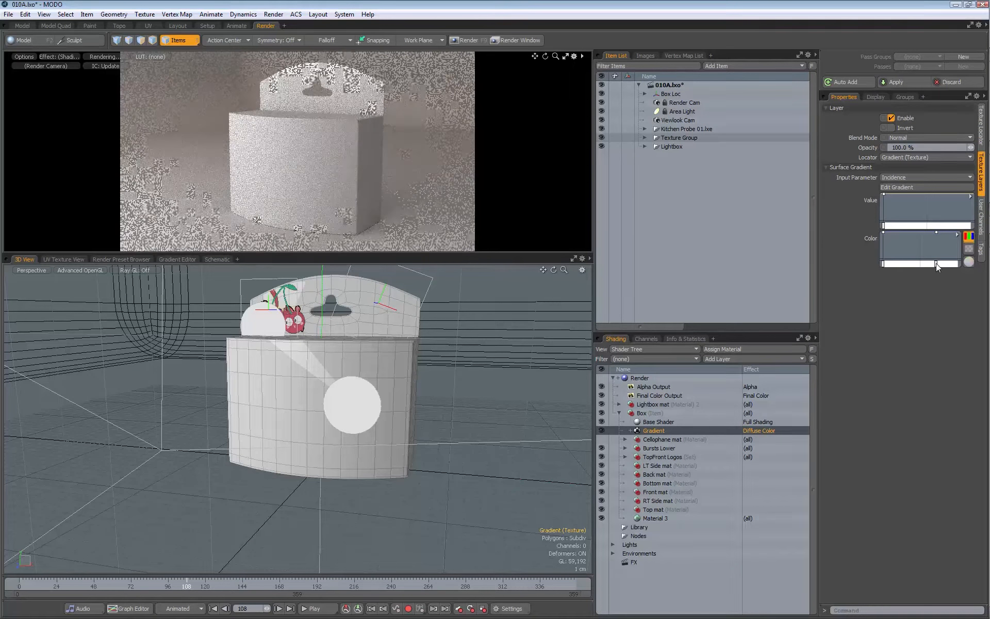
pyautogui.click(935, 264)
pyautogui.moveTo(937, 234); pyautogui.dragTo(935, 263)
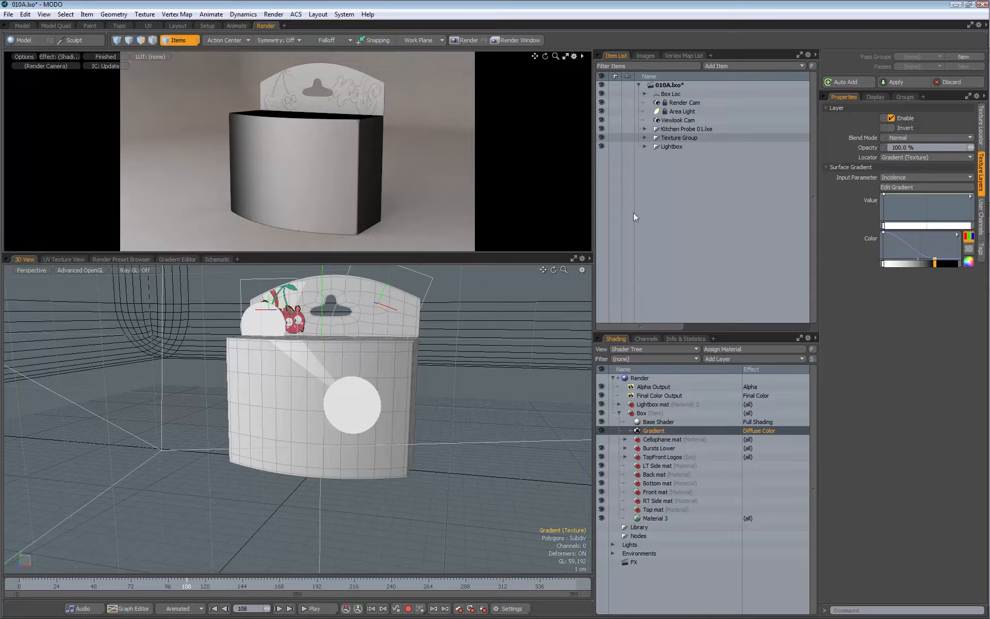
# - Set the gradient's input parameter to Distance to Locator
pyautogui.click(899, 178)
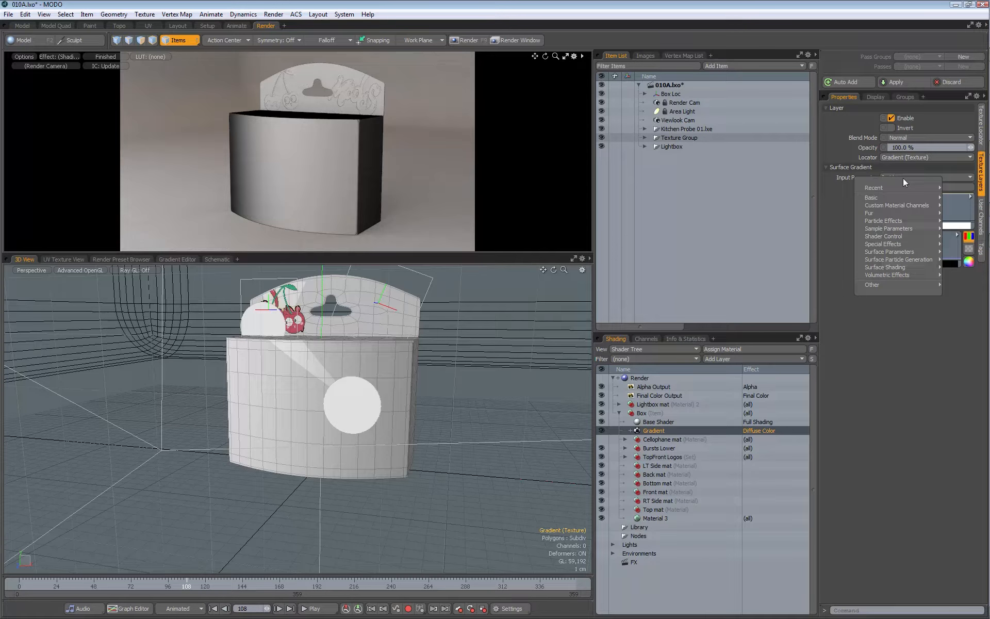
pyautogui.moveTo(896, 230)
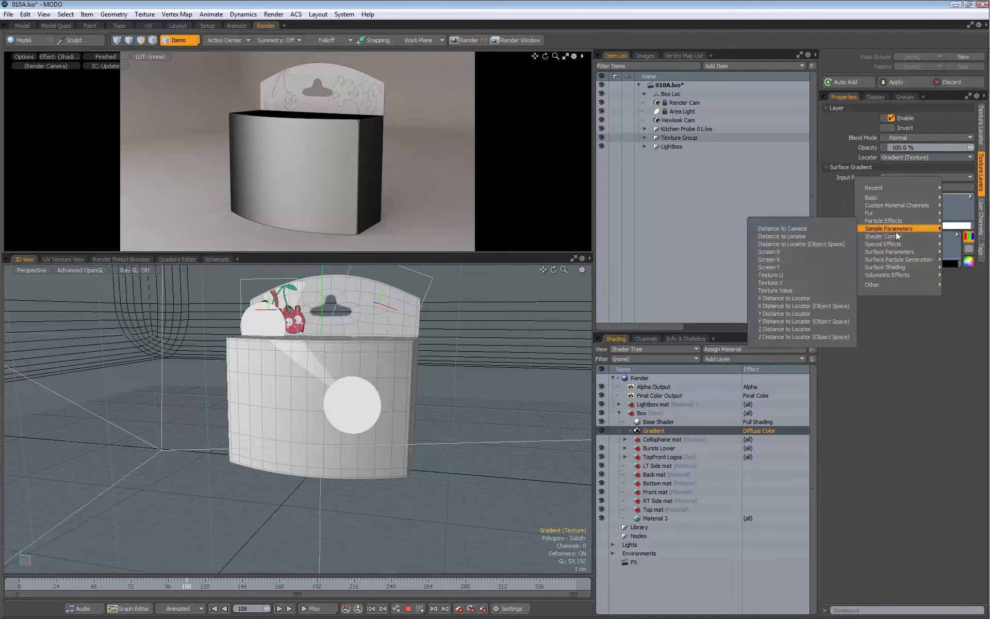
pyautogui.click(787, 237)
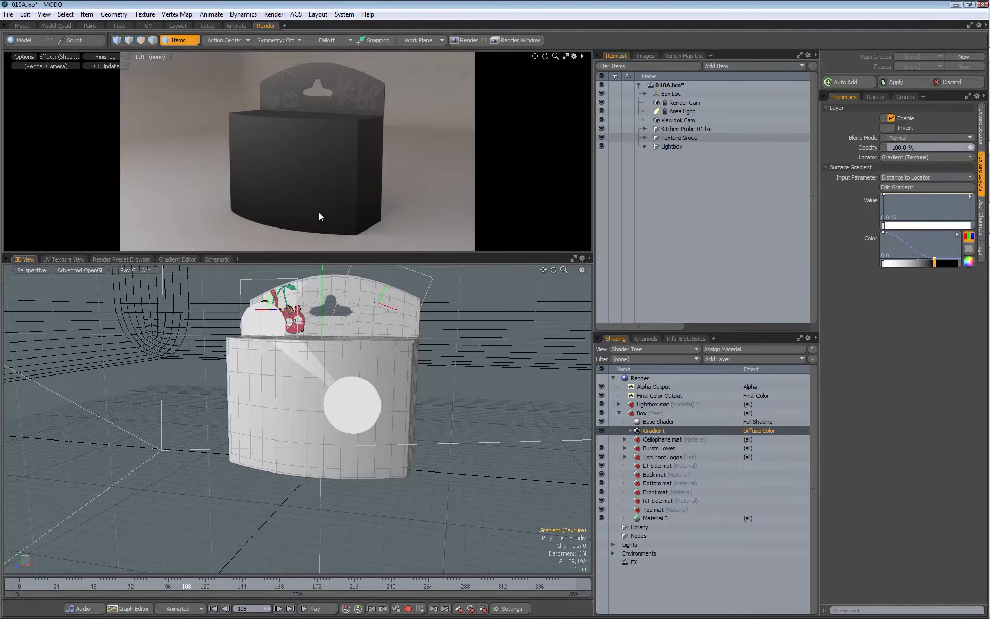
# - Move the gradient's texture locator onto the box at position X 0 cm, Y 6 cm, Z 0 cm
pyautogui.keyDown('alt'); pyautogui.moveTo(343, 353); pyautogui.dragTo(338, 360); pyautogui.keyUp('alt')
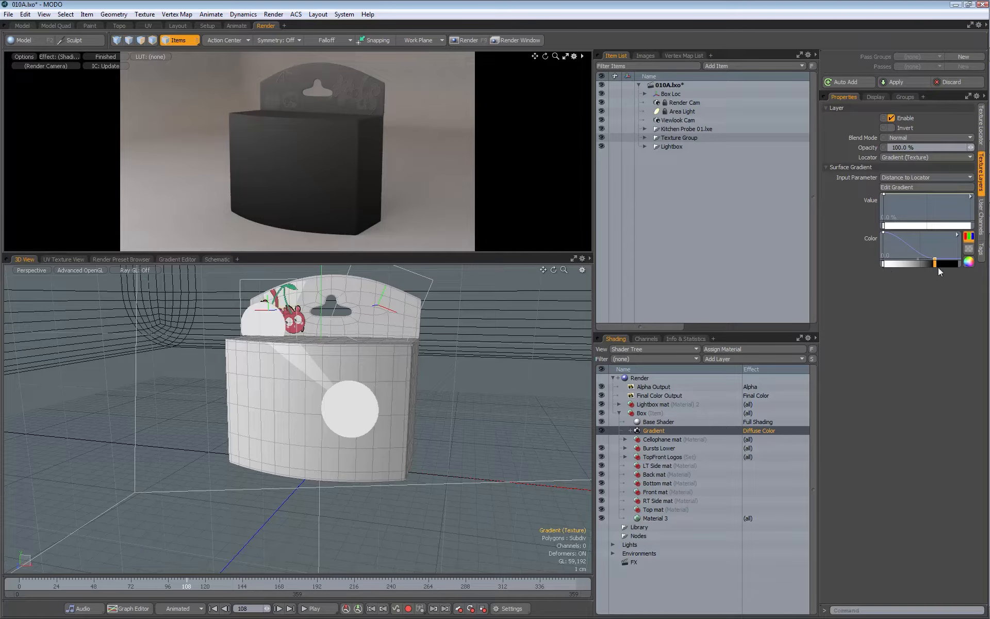
pyautogui.keyDown('ctrl'); pyautogui.keyDown('alt'); pyautogui.moveTo(446, 367); pyautogui.dragTo(417, 389); pyautogui.keyUp('alt'); pyautogui.keyUp('ctrl')
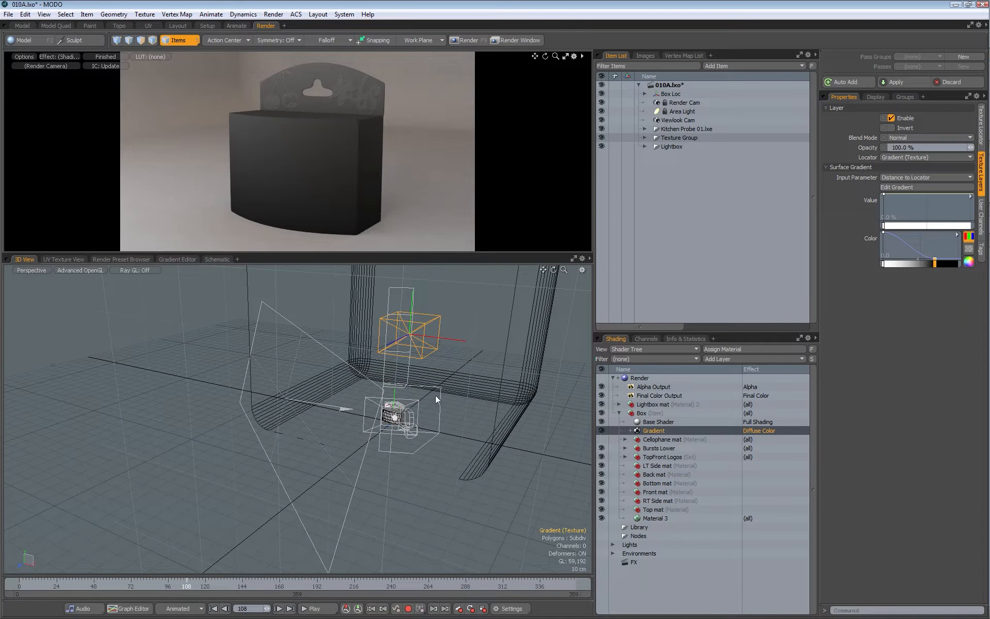
pyautogui.press('y')
pyautogui.click(981, 131)
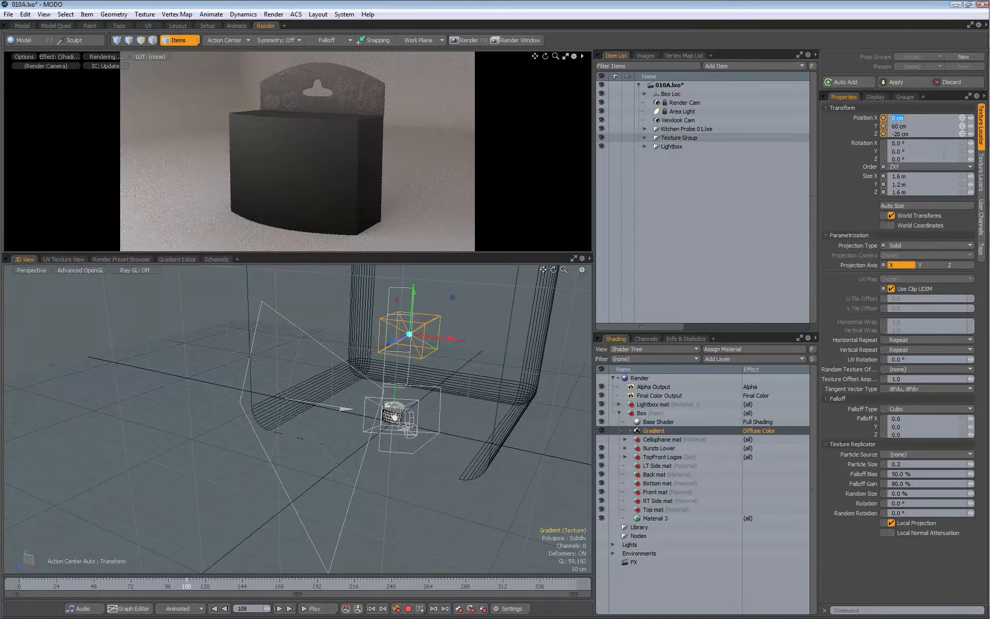
pyautogui.click(962, 119)
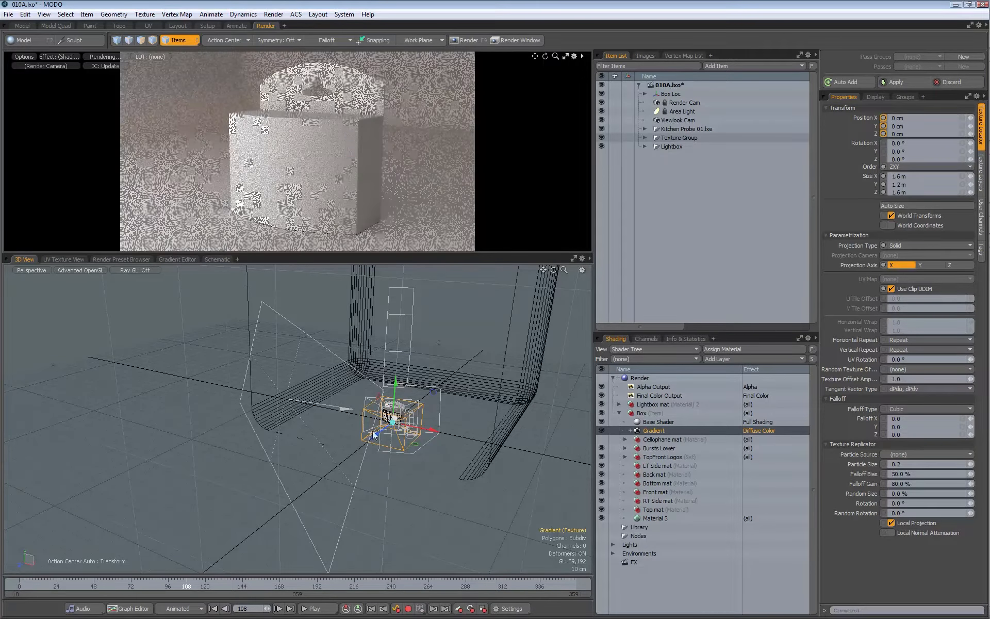
pyautogui.keyDown('alt'); pyautogui.moveTo(393, 399); pyautogui.dragTo(475, 363); pyautogui.keyUp('alt')
pyautogui.scroll(-5, 411, 337)
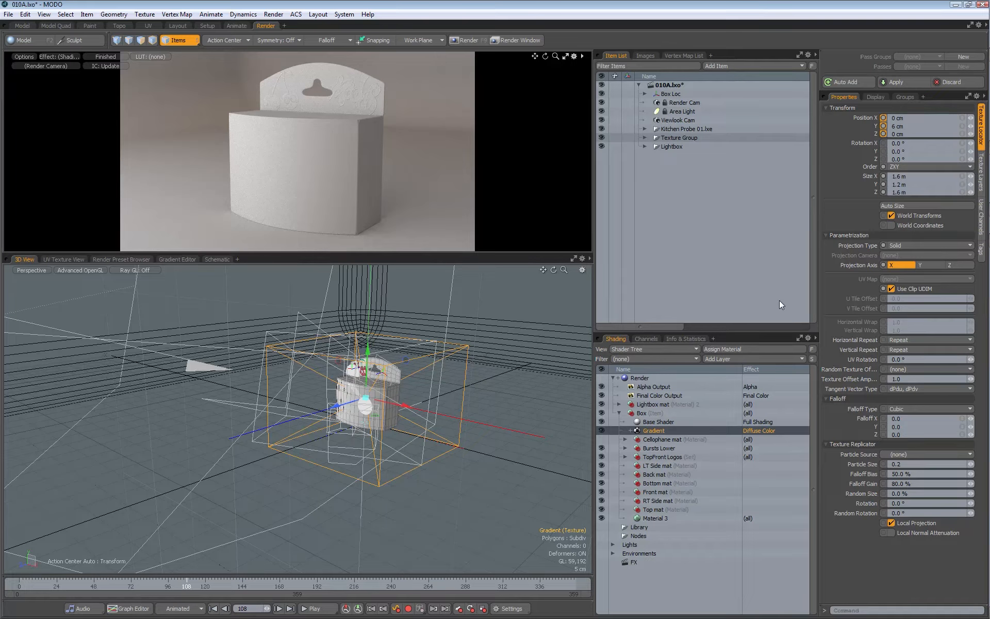
# - Scale the gradient's texture locator down to about 76 × 31.8 × 42.4 cm around the box
pyautogui.press('r')
pyautogui.moveTo(366, 397)
pyautogui.mouseDown()
pyautogui.moveTo(329, 396)
pyautogui.moveTo(386, 407)
pyautogui.moveTo(331, 395)
pyautogui.moveTo(333, 379)
pyautogui.moveTo(347, 374)
pyautogui.moveTo(265, 419)
pyautogui.moveTo(377, 395)
pyautogui.moveTo(460, 428)
pyautogui.moveTo(508, 395)
pyautogui.moveTo(408, 388)
pyautogui.moveTo(370, 402)
pyautogui.mouseUp()
pyautogui.press('space')
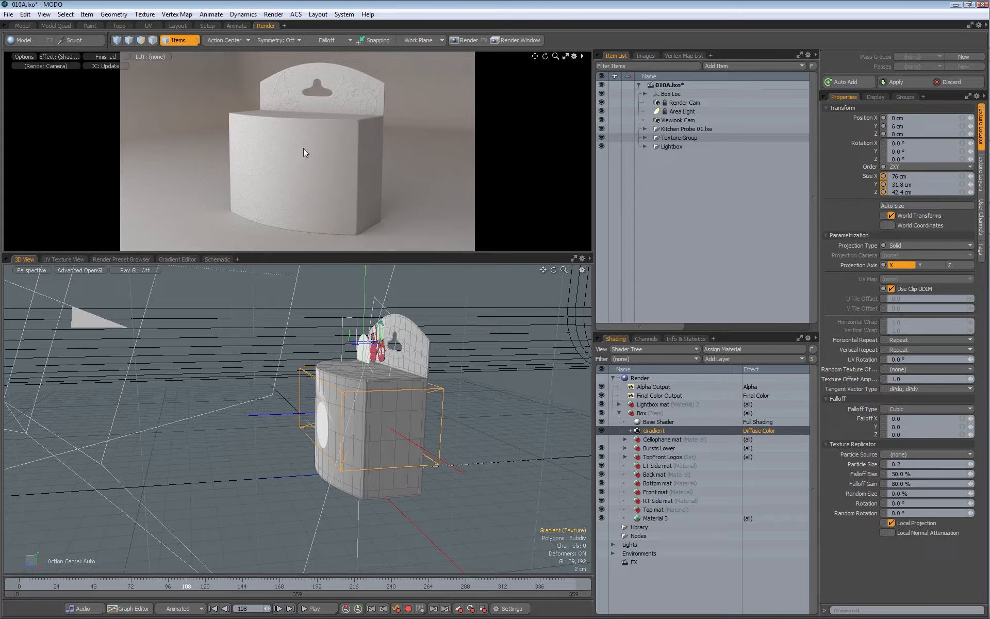
# - Move the black key of the gradient's color ramp to the far end of the ramp
pyautogui.click(655, 430)
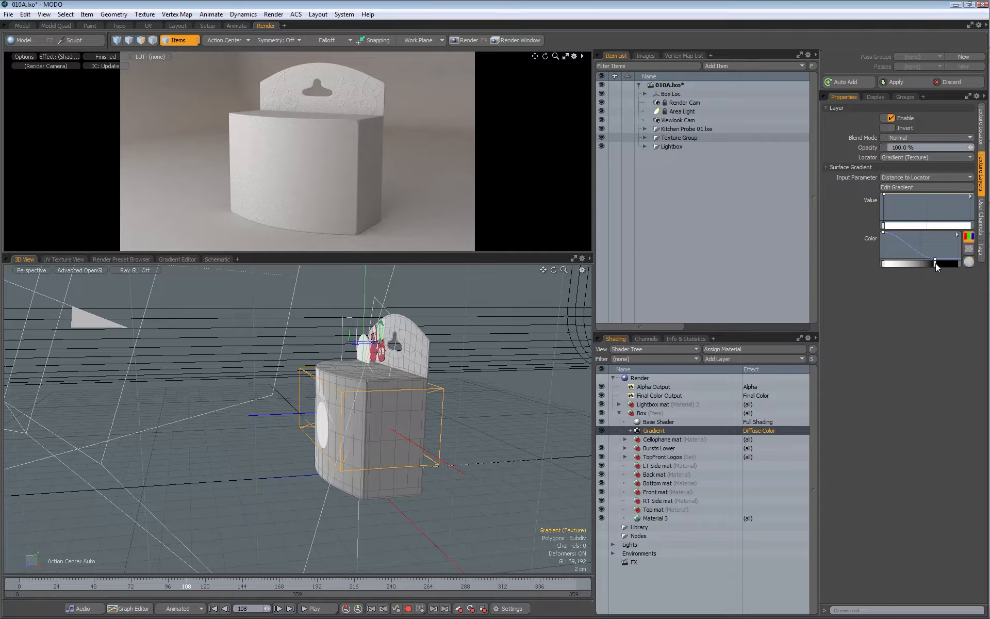
pyautogui.moveTo(935, 263); pyautogui.dragTo(959, 264)
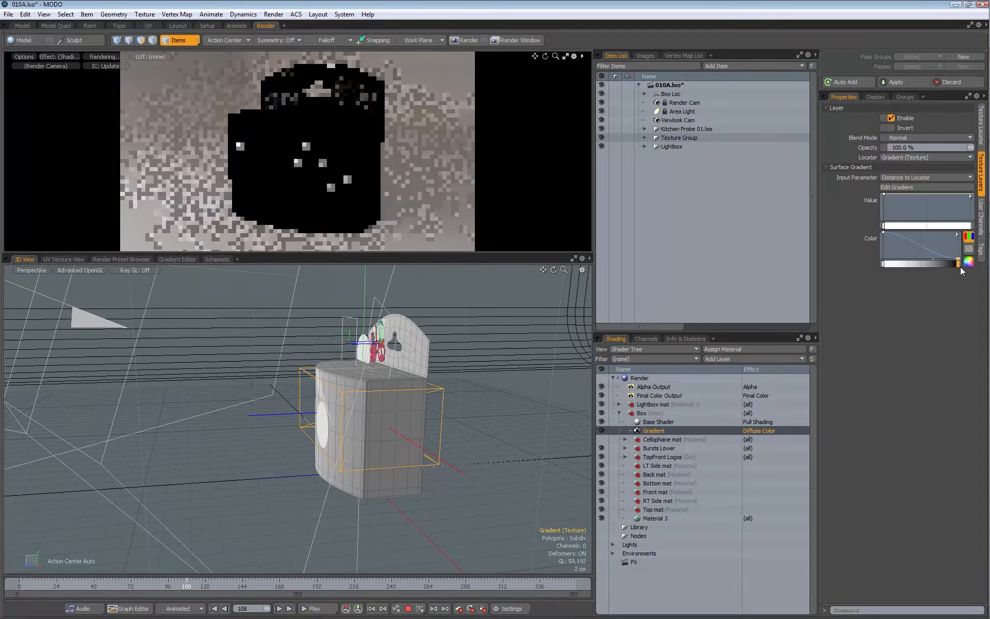
# - Move the black color key back to about 61 cm and open the gradient's color channels in the Gradient Editor
pyautogui.moveTo(958, 264); pyautogui.dragTo(929, 263)
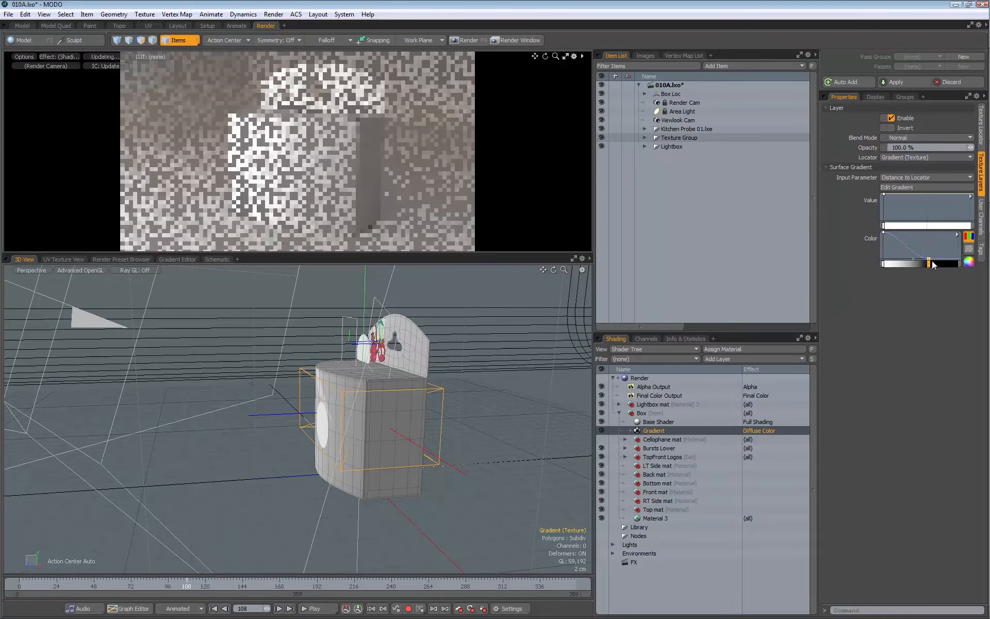
pyautogui.click(957, 234)
pyautogui.click(951, 234)
pyautogui.moveTo(350, 320); pyautogui.dragTo(557, 242)
pyautogui.click(622, 436)
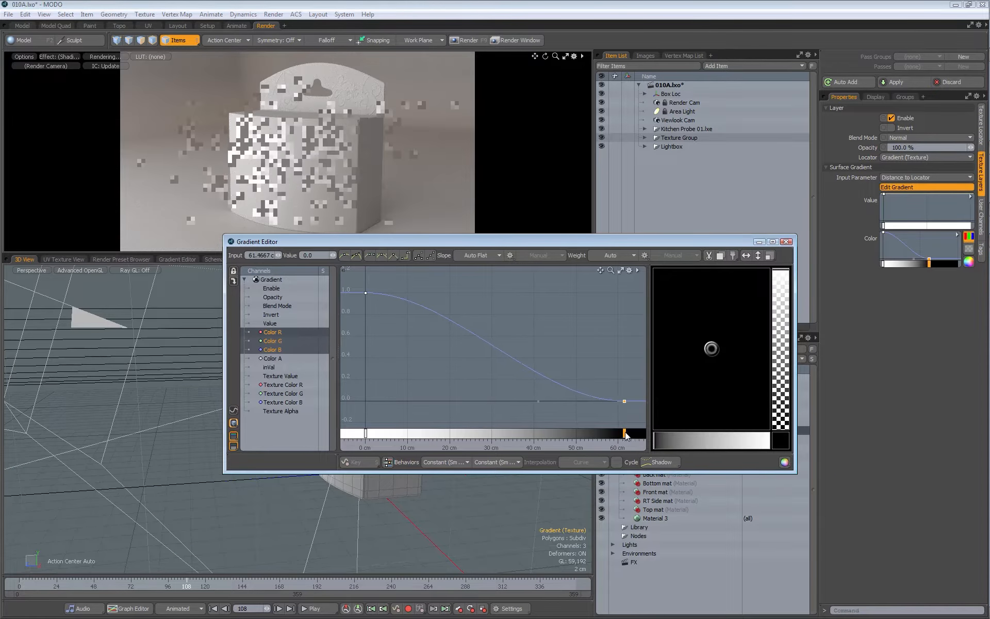
pyautogui.moveTo(352, 241); pyautogui.dragTo(366, 278)
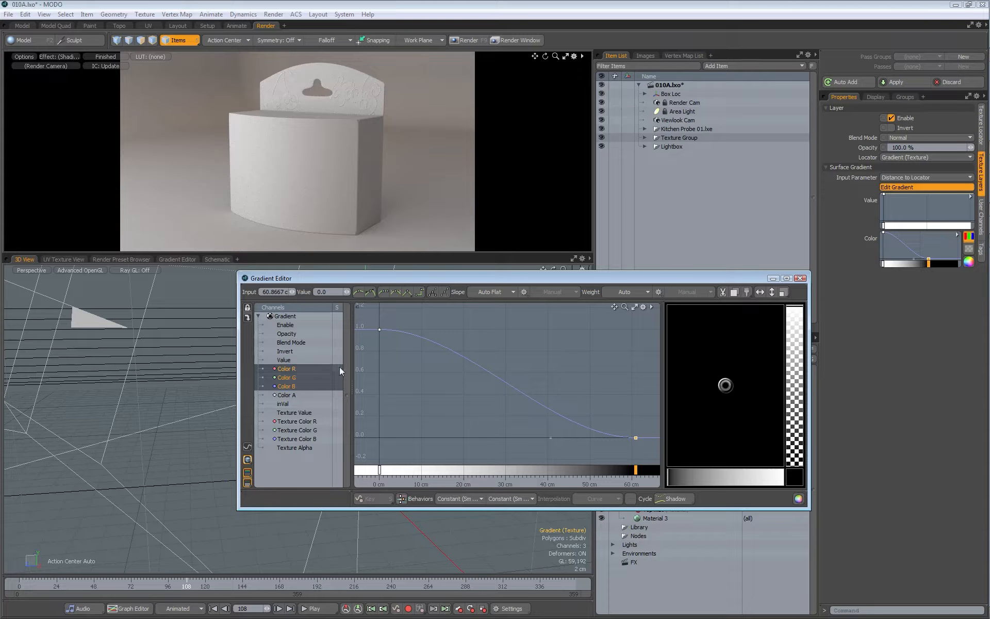
# - Pull the gradient's black color key in toward the white key, to about 8.5 cm
pyautogui.moveTo(636, 470); pyautogui.dragTo(425, 465)
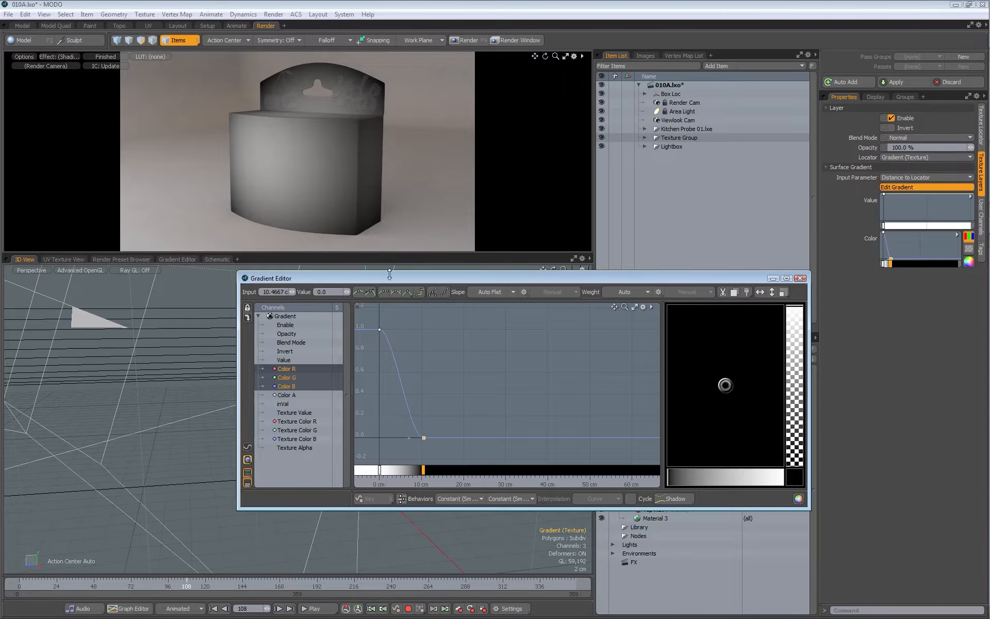
pyautogui.moveTo(390, 274); pyautogui.dragTo(462, 283)
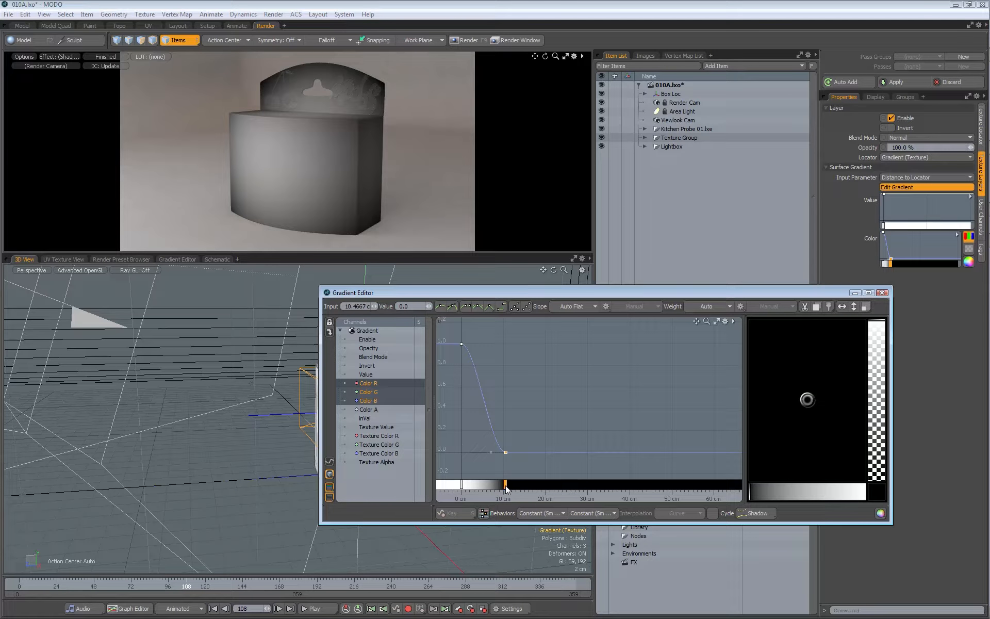
pyautogui.moveTo(505, 487); pyautogui.dragTo(497, 487)
# - Set the black color key's input position to exactly 10 cm
pyautogui.keyDown('ctrl'); pyautogui.keyDown('alt'); pyautogui.moveTo(501, 394); pyautogui.dragTo(640, 412); pyautogui.keyUp('alt'); pyautogui.keyUp('ctrl')
pyautogui.moveTo(695, 457); pyautogui.dragTo(464, 338)
pyautogui.keyDown('ctrl'); pyautogui.keyDown('alt'); pyautogui.moveTo(595, 432); pyautogui.dragTo(599, 415); pyautogui.keyUp('alt'); pyautogui.keyUp('ctrl')
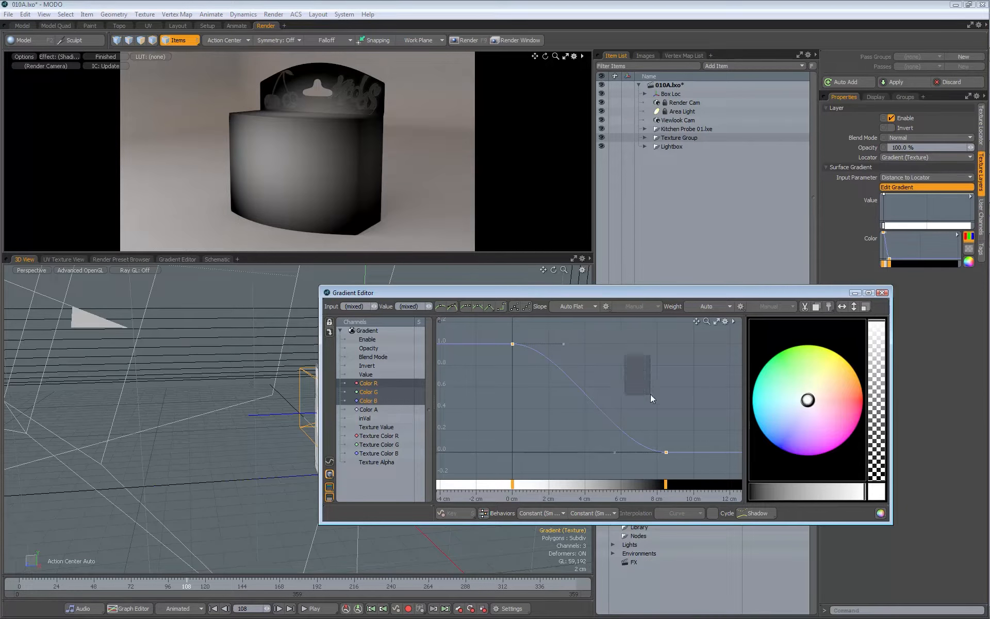
pyautogui.click(484, 353)
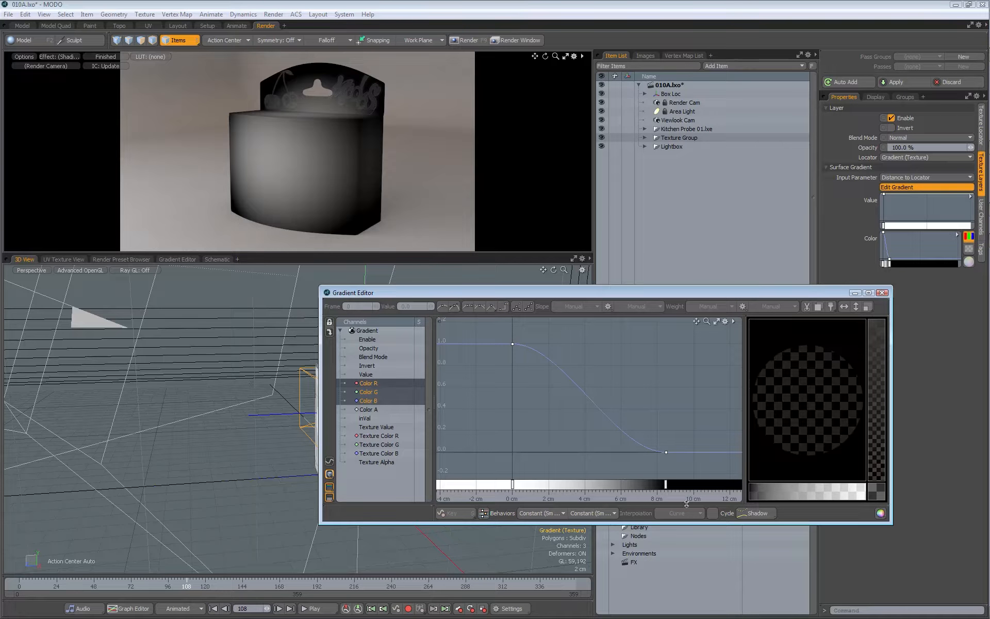
pyautogui.keyDown('ctrl'); pyautogui.keyDown('alt'); pyautogui.moveTo(673, 414); pyautogui.dragTo(643, 407); pyautogui.keyUp('alt'); pyautogui.keyUp('ctrl')
pyautogui.keyDown('alt'); pyautogui.moveTo(643, 407); pyautogui.dragTo(586, 400); pyautogui.keyUp('alt')
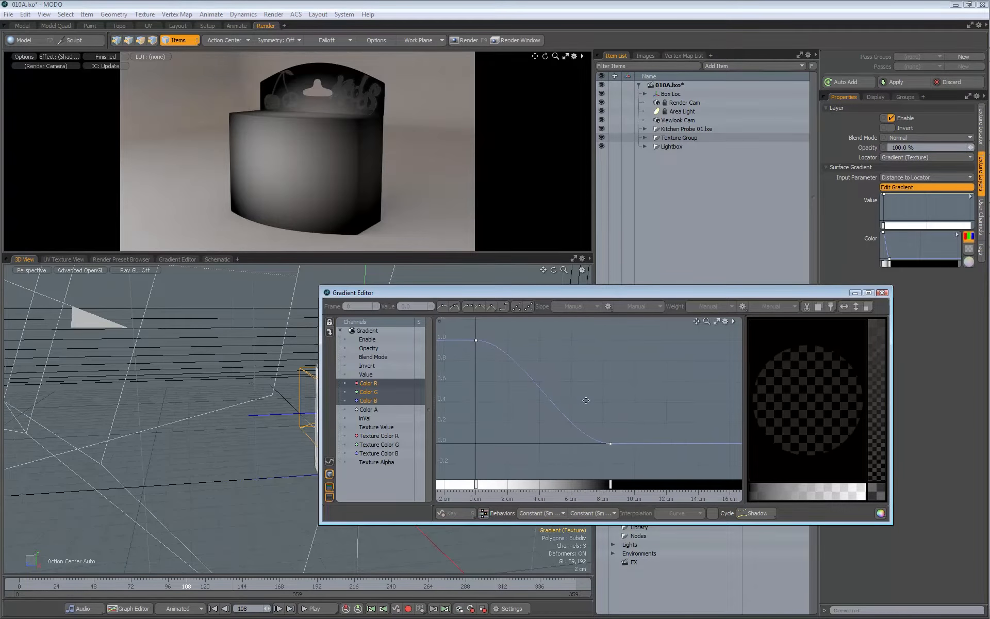
pyautogui.moveTo(610, 484); pyautogui.dragTo(637, 487)
pyautogui.moveTo(638, 488); pyautogui.dragTo(636, 490)
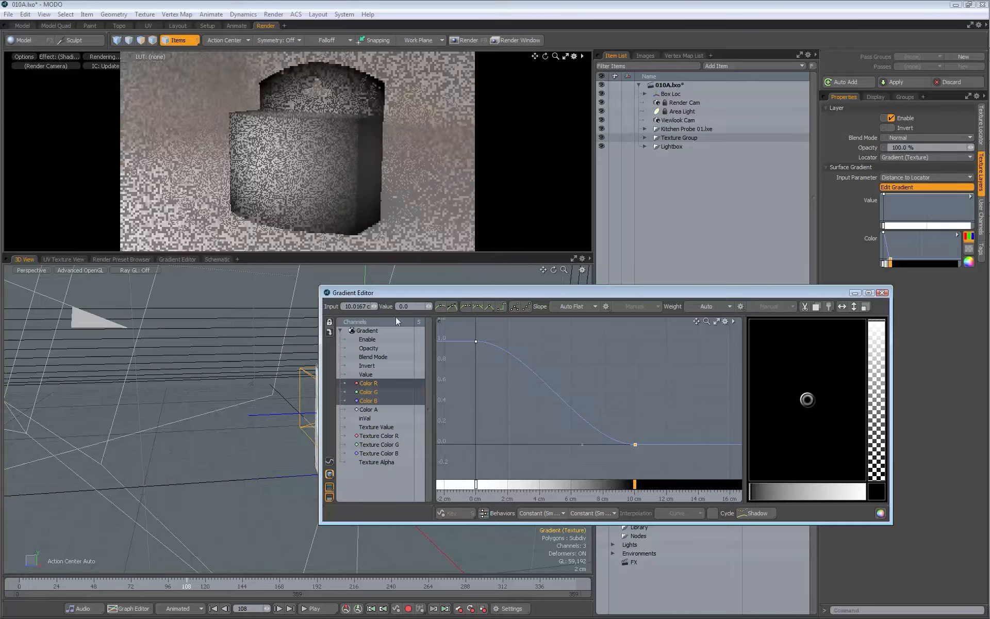
pyautogui.write('10')
pyautogui.press('Return')
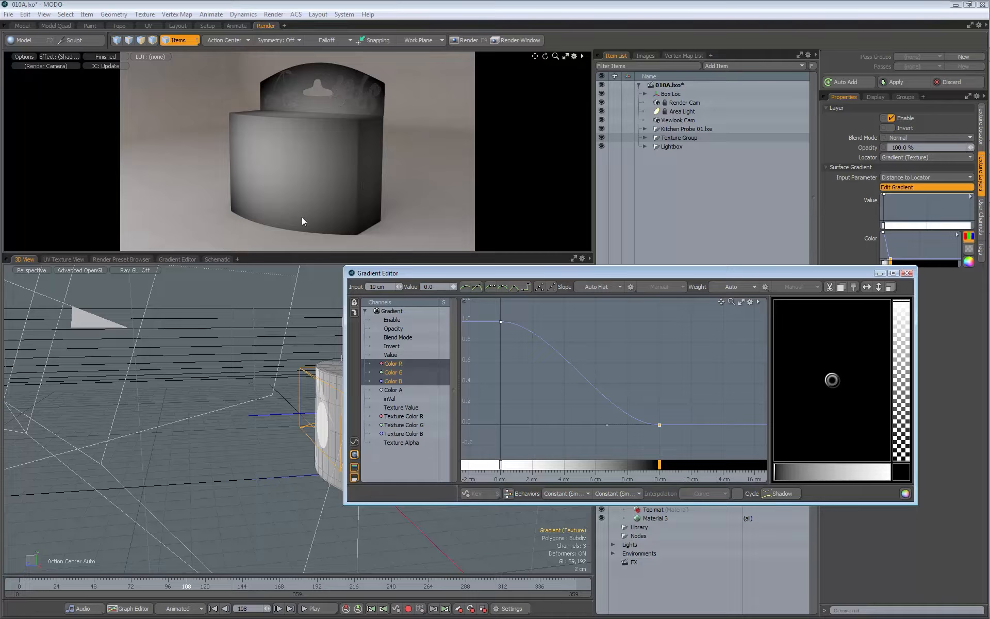
# - Recolor the gradient's white key at 0 cm to a light yellow
pyautogui.moveTo(522, 310); pyautogui.dragTo(468, 382)
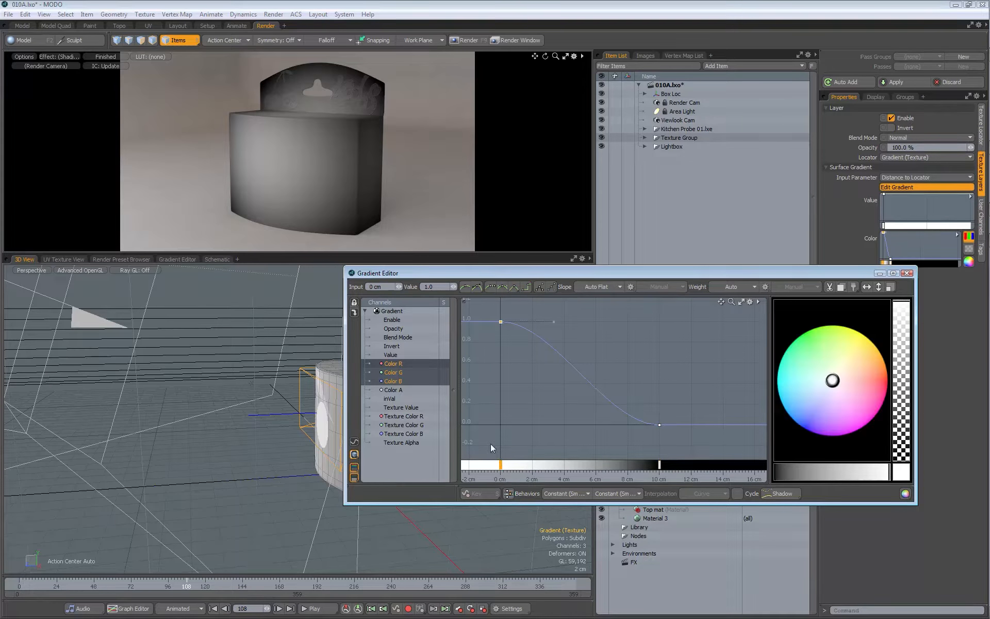
pyautogui.moveTo(832, 380); pyautogui.dragTo(853, 337)
pyautogui.moveTo(886, 471)
pyautogui.mouseDown()
pyautogui.moveTo(873, 472)
pyautogui.moveTo(890, 472)
pyautogui.mouseUp()
# - Recolor the gradient's black key at 10 cm to bright green and move the yellow key to about 3.1 cm
pyautogui.click(659, 465)
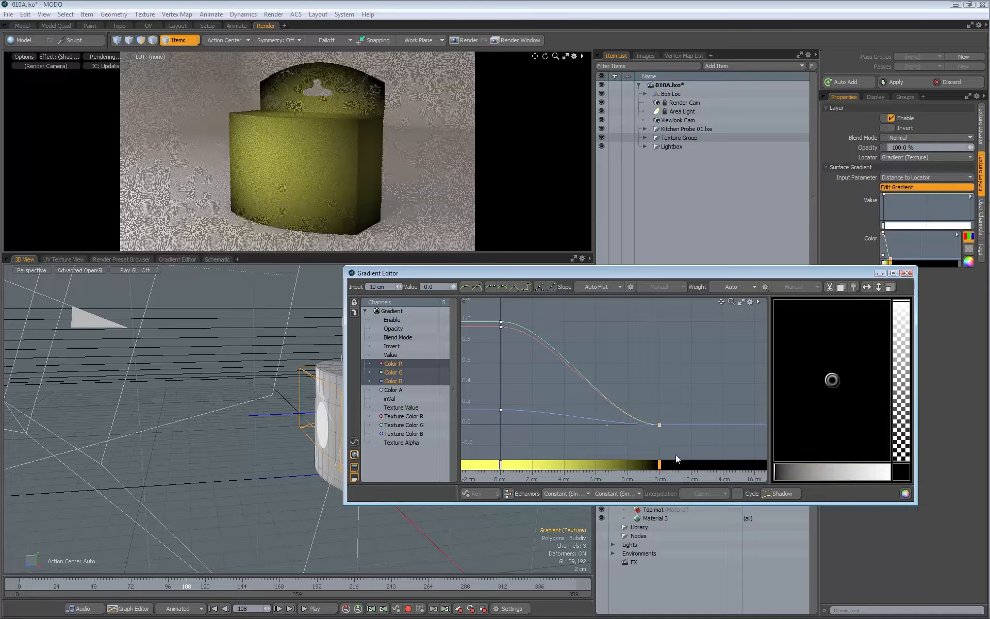
pyautogui.moveTo(776, 472); pyautogui.dragTo(851, 472)
pyautogui.moveTo(832, 380); pyautogui.dragTo(799, 341)
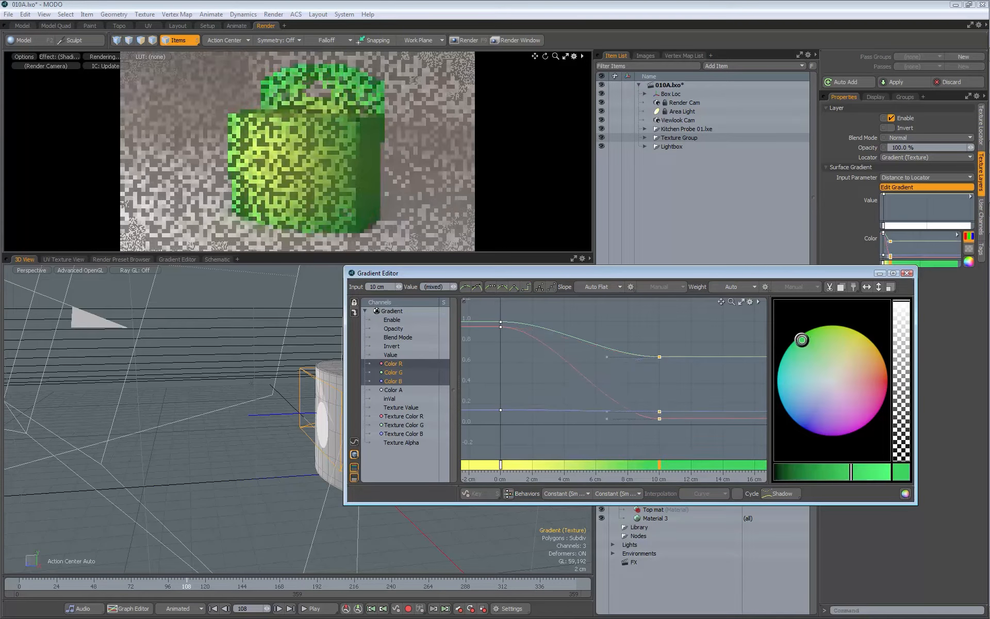
pyautogui.moveTo(851, 472); pyautogui.dragTo(858, 471)
pyautogui.moveTo(797, 348); pyautogui.dragTo(809, 338)
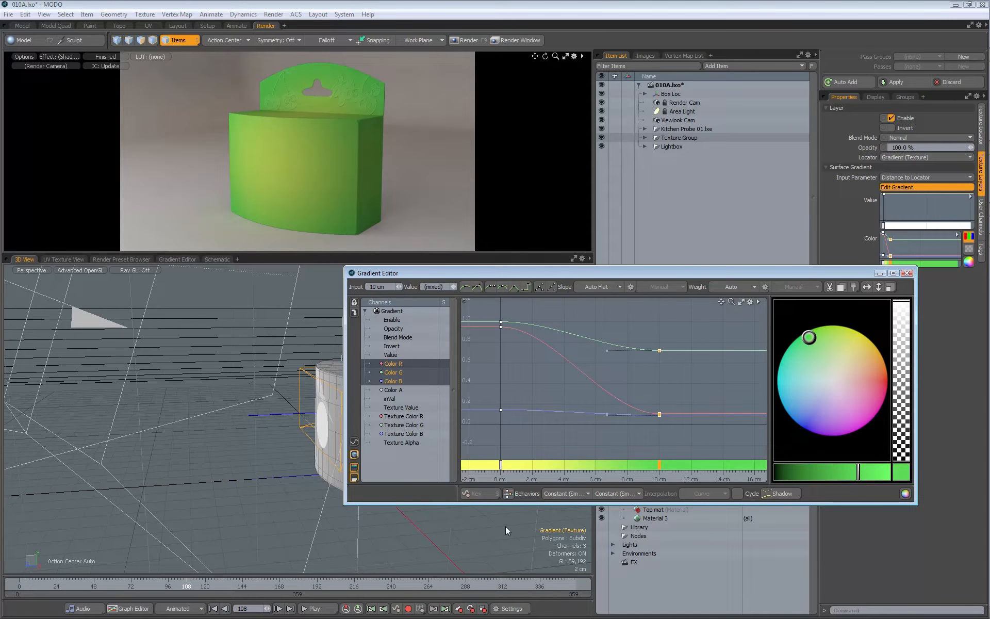
pyautogui.moveTo(500, 465); pyautogui.dragTo(550, 462)
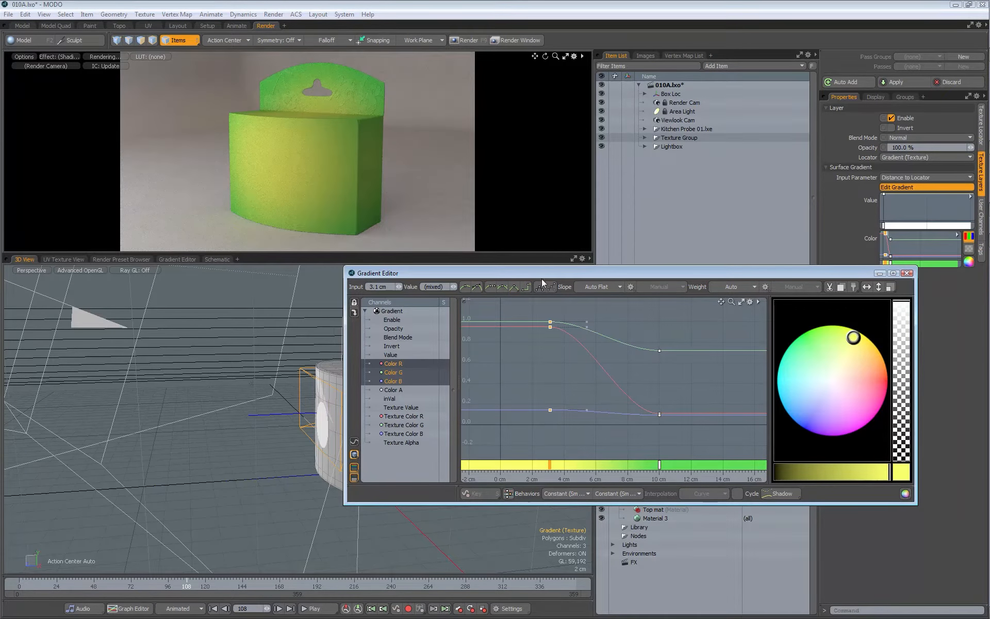
# - Move the Gradient layer down in the Box group, below Top mat and directly above Material 3
pyautogui.moveTo(856, 276); pyautogui.dragTo(531, 326)
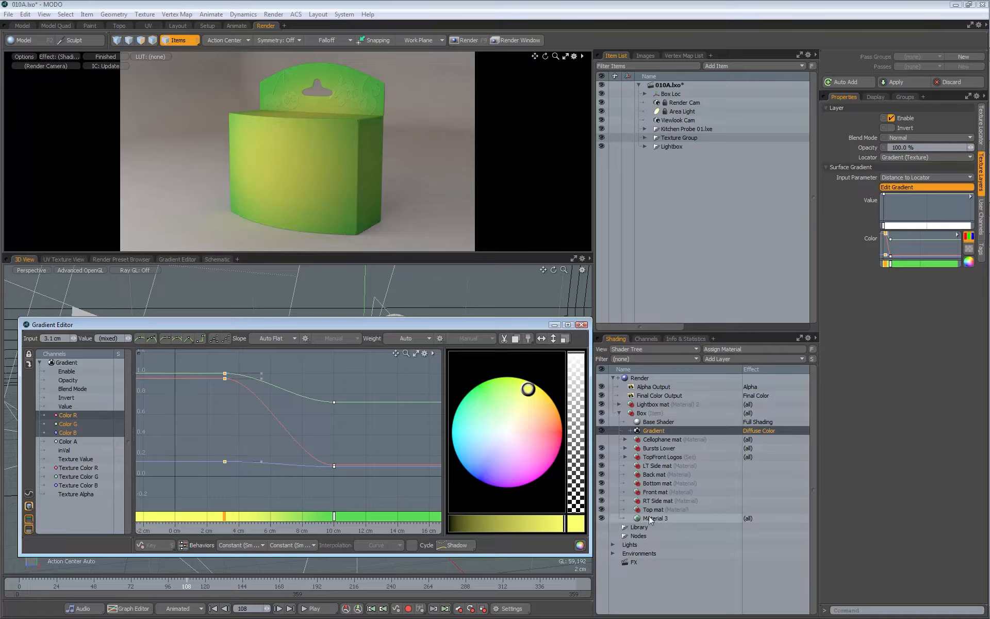
pyautogui.moveTo(651, 432); pyautogui.dragTo(653, 515)
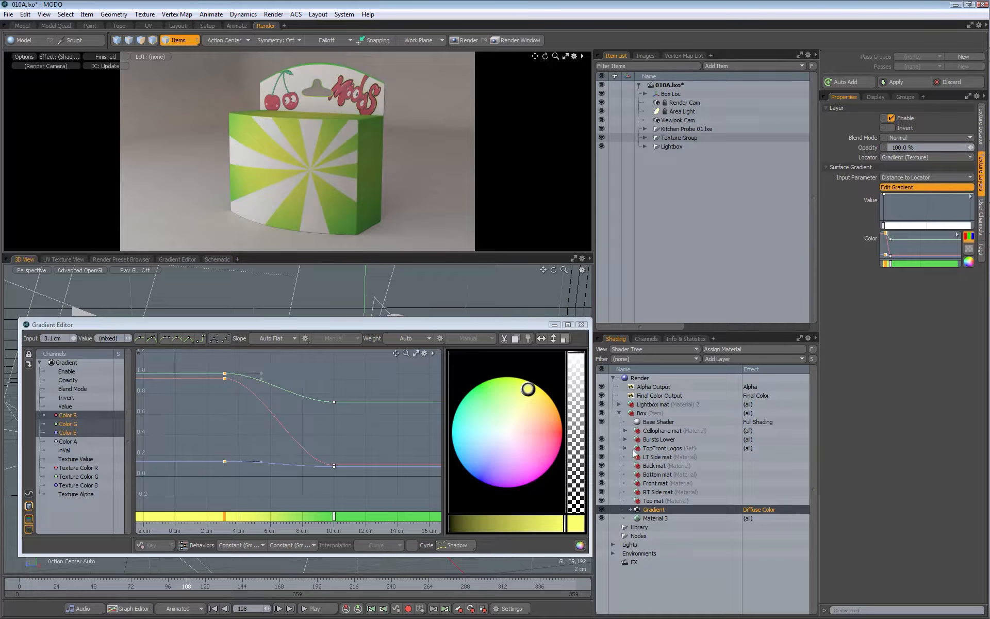
# - Set the blend mode of the base Material in the TopFront Logos group to Multiply
pyautogui.click(364, 100)
pyautogui.click(661, 449)
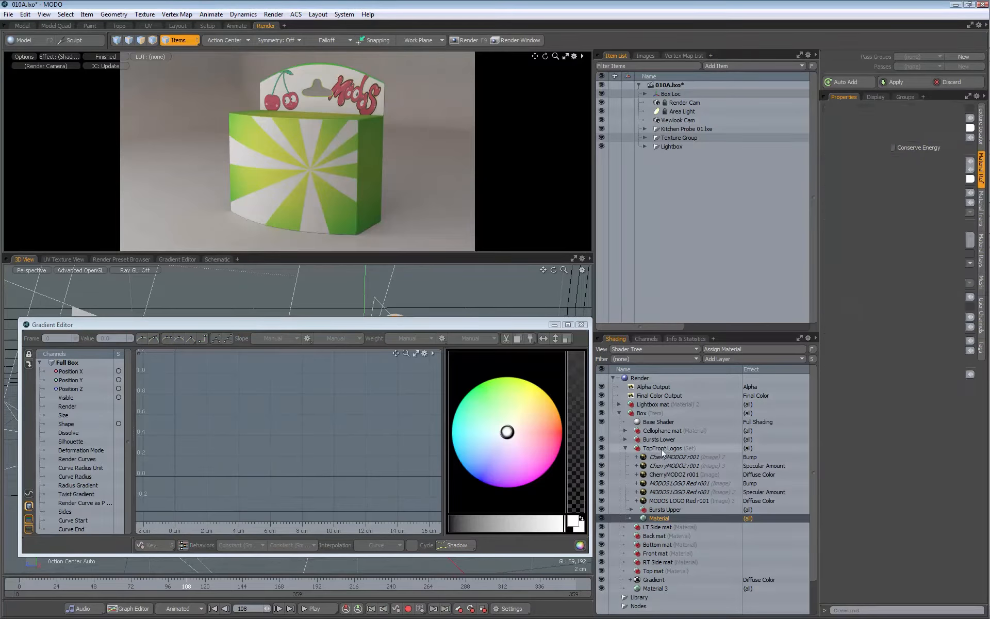
pyautogui.click(669, 518)
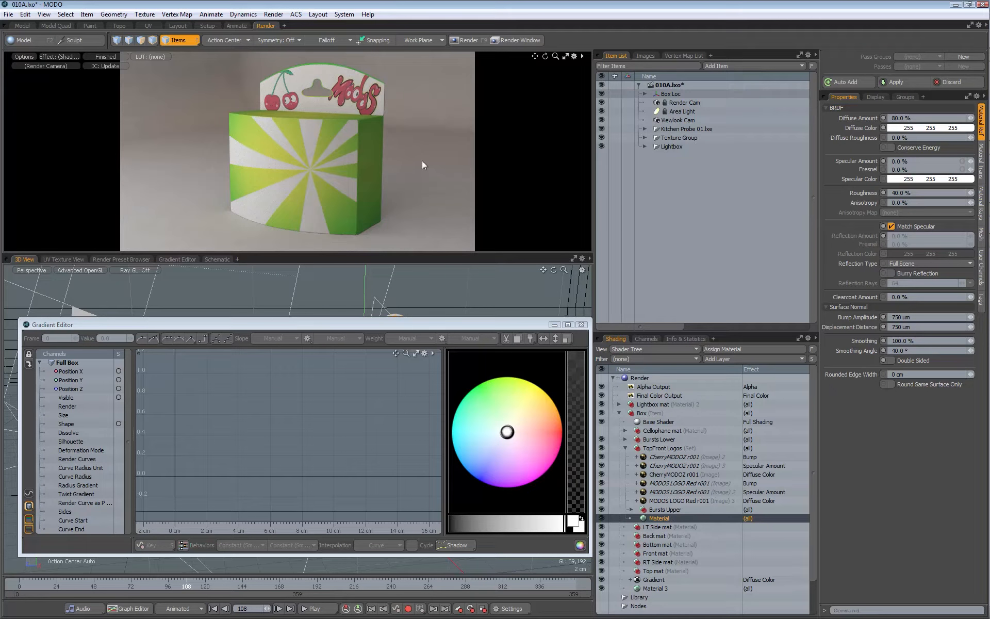
pyautogui.click(673, 457)
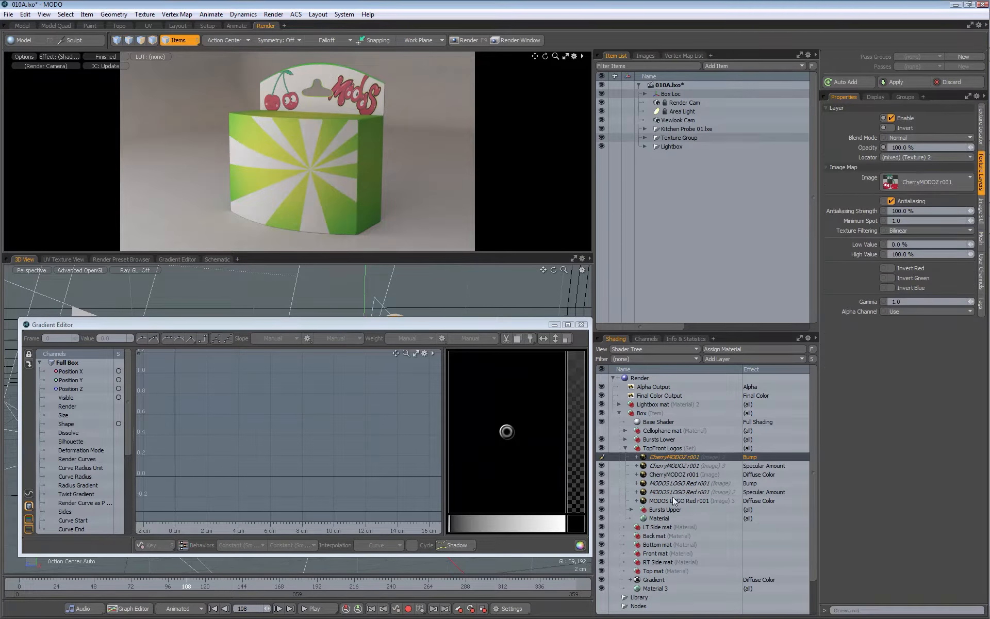
pyautogui.keyDown('ctrl'); pyautogui.click(677, 483); pyautogui.keyUp('ctrl')
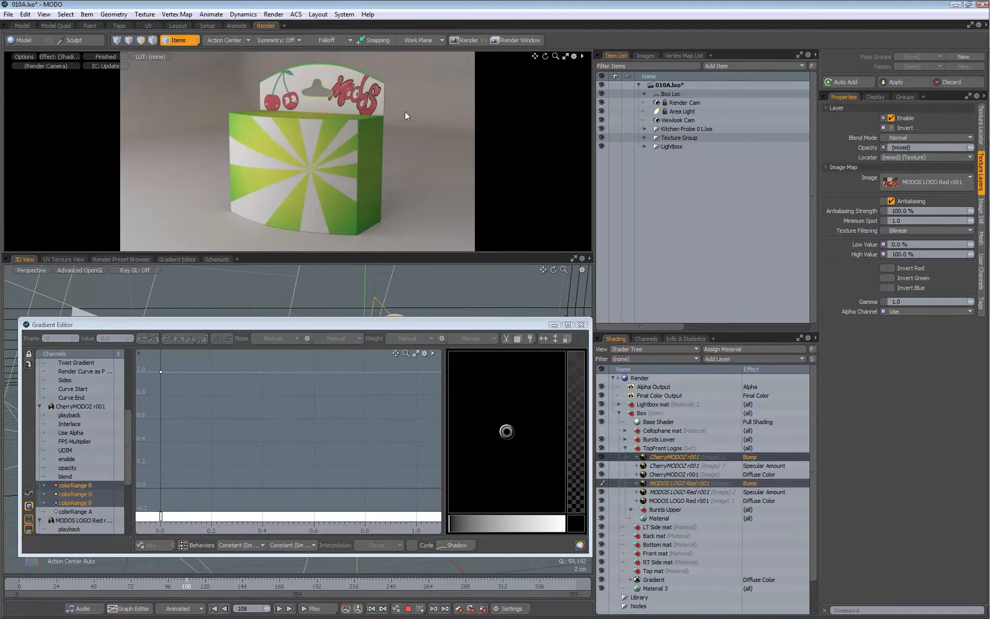
pyautogui.click(676, 515)
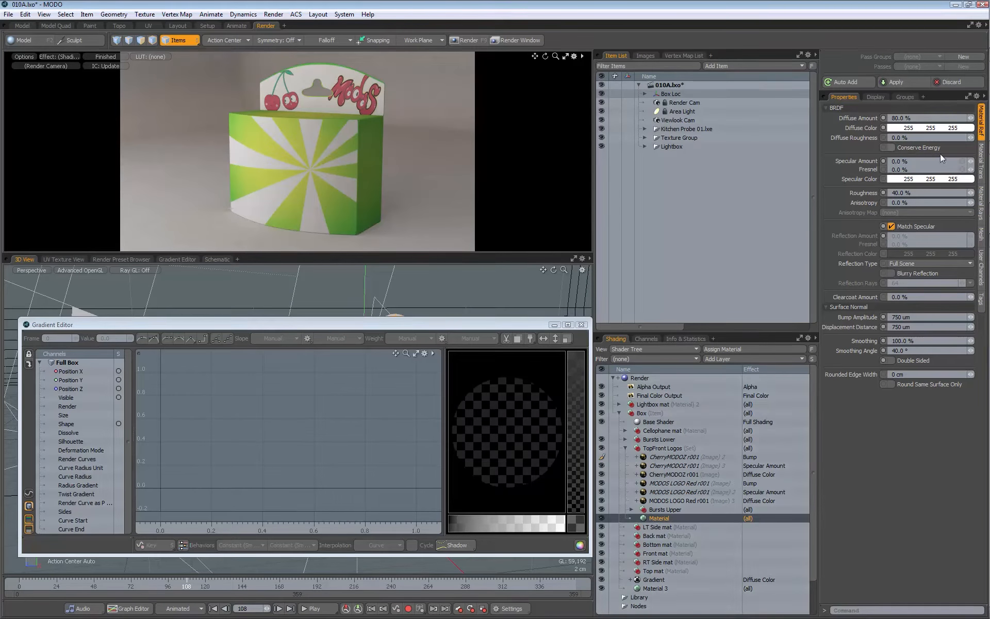
pyautogui.click(981, 164)
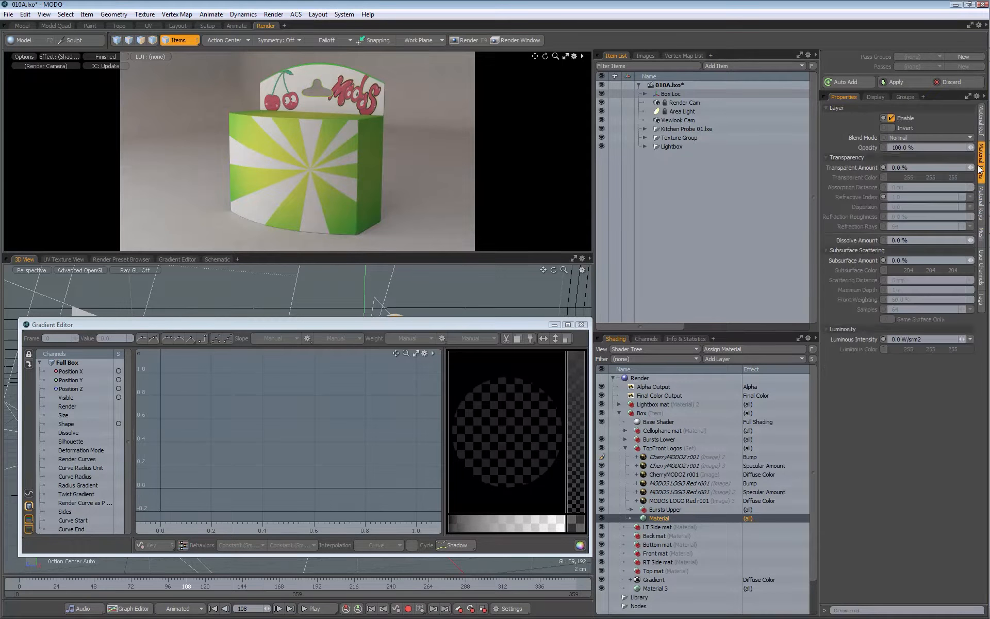
pyautogui.click(902, 138)
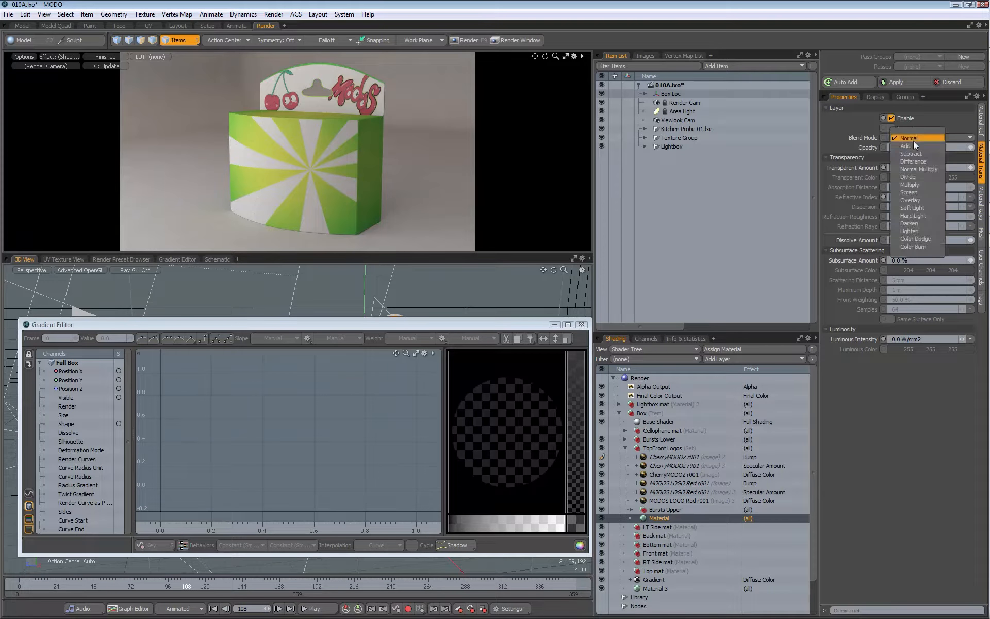
pyautogui.click(914, 185)
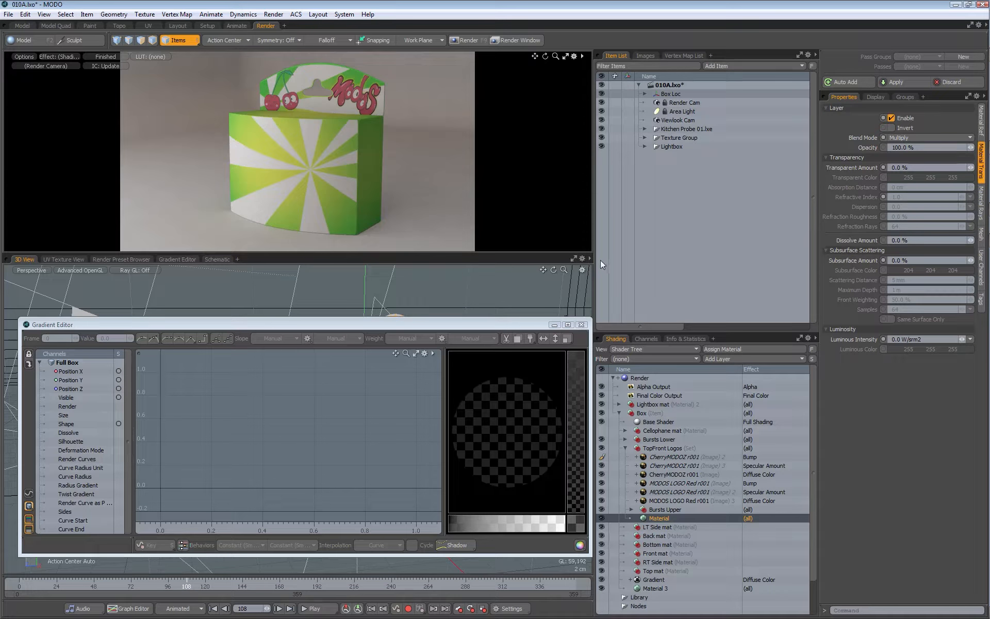
# - Test the TopFront Logos material's Diffuse Amount at 10 % and set it to 100 %
pyautogui.click(980, 124)
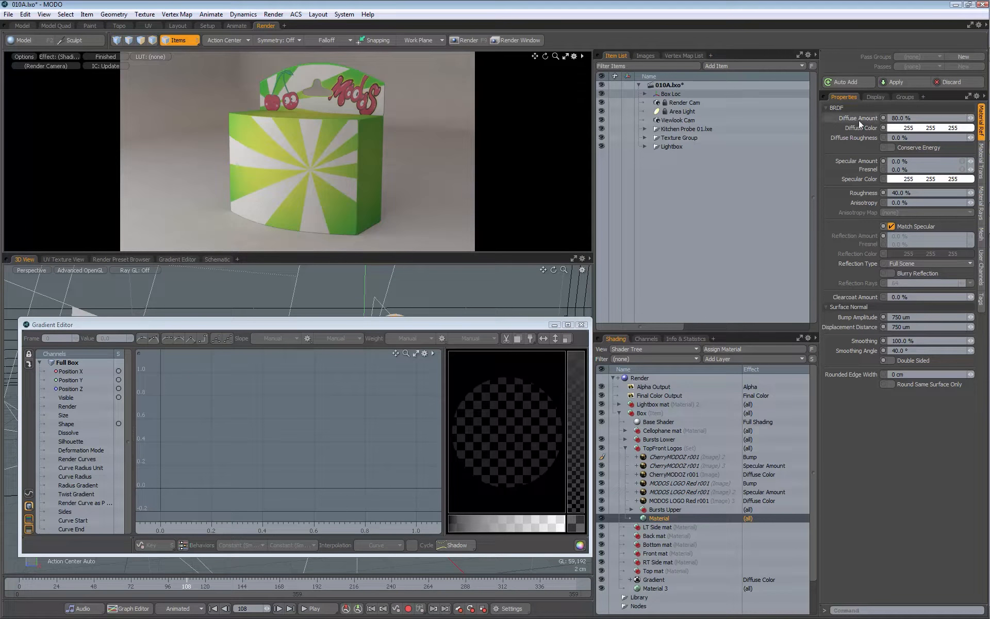
pyautogui.click(917, 119)
pyautogui.write('10')
pyautogui.press('Return')
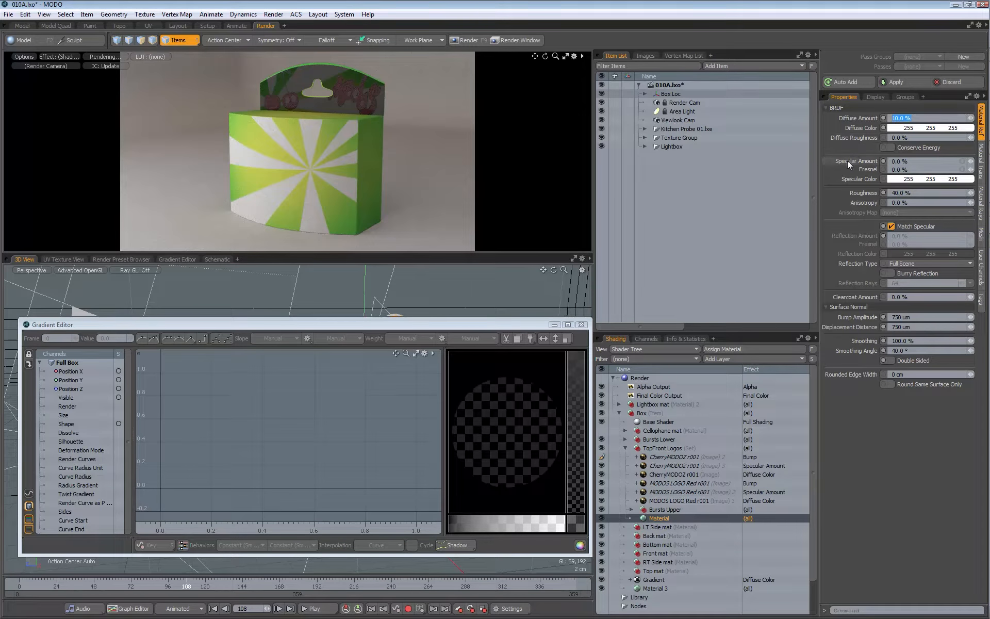
pyautogui.write('100')
pyautogui.press('Return')
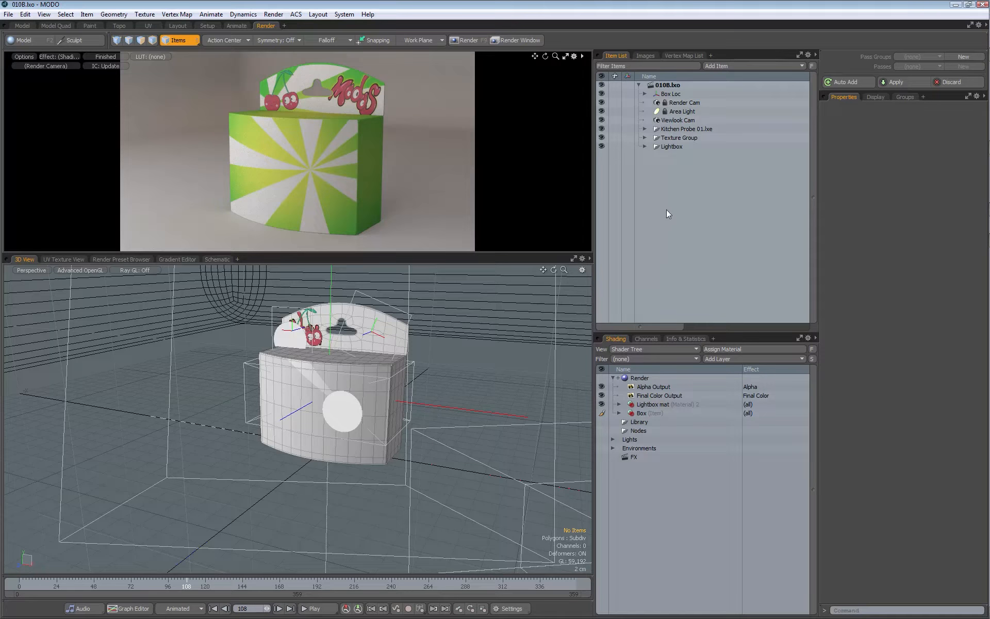
# - Examine the texture locators in the Texture Group, including the Burst image locators nested under Bursts Upper Loc
pyautogui.click(644, 138)
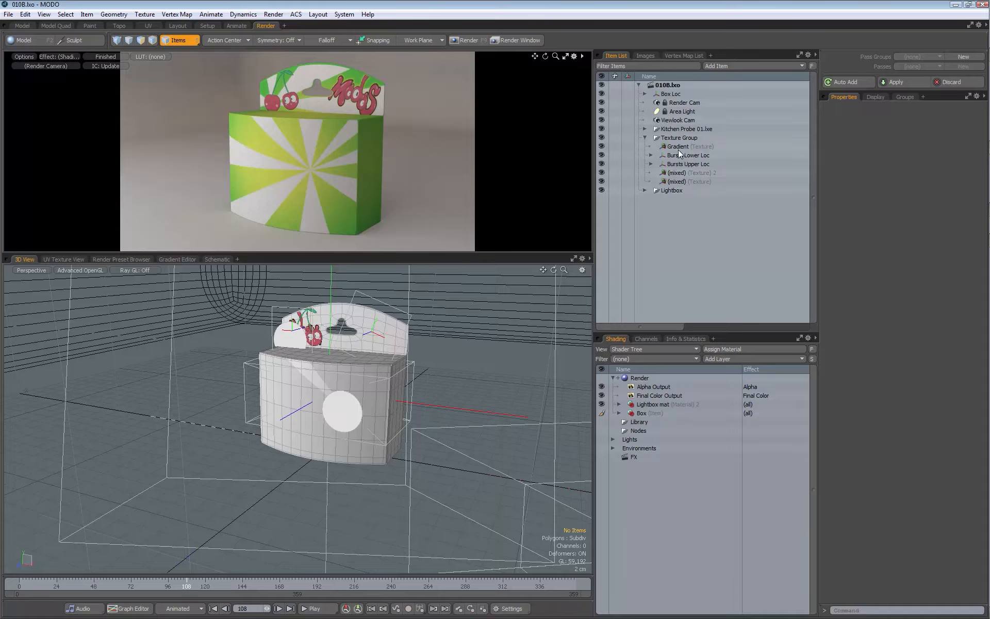
pyautogui.click(678, 182)
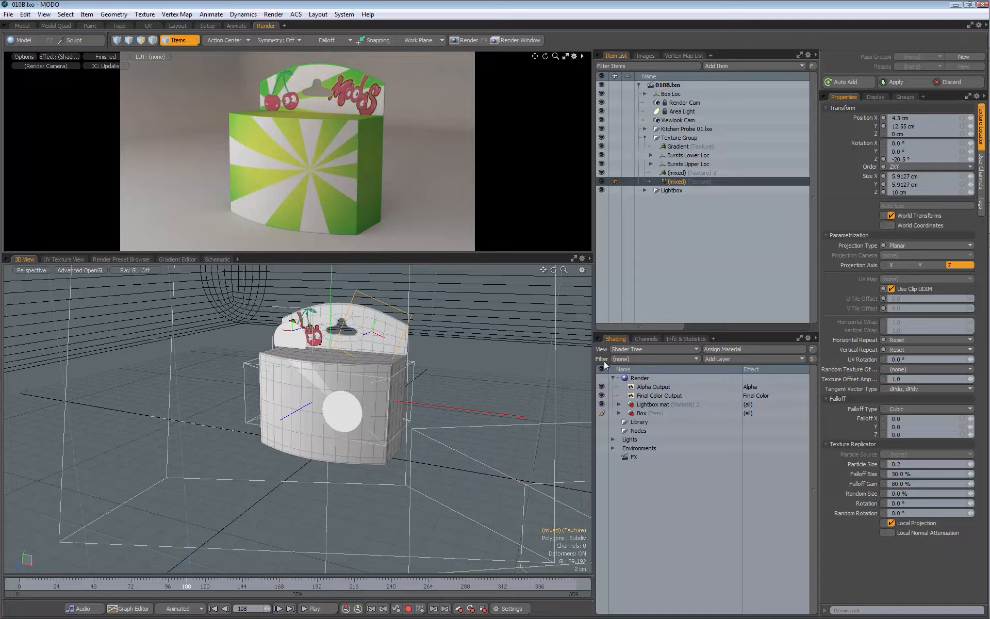
pyautogui.click(619, 413)
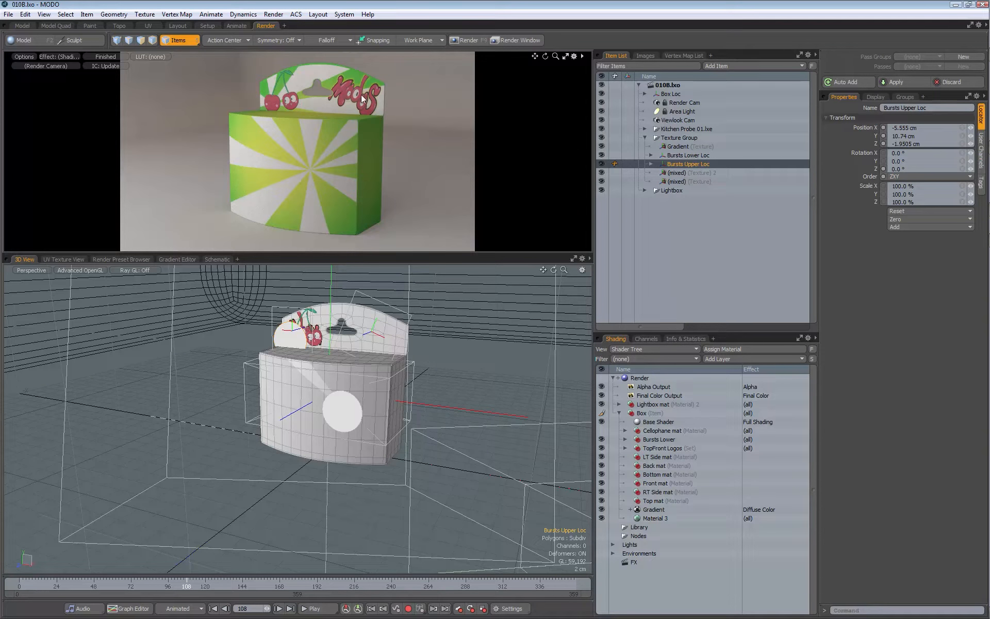
pyautogui.click(648, 165)
pyautogui.click(688, 172)
pyautogui.click(681, 199)
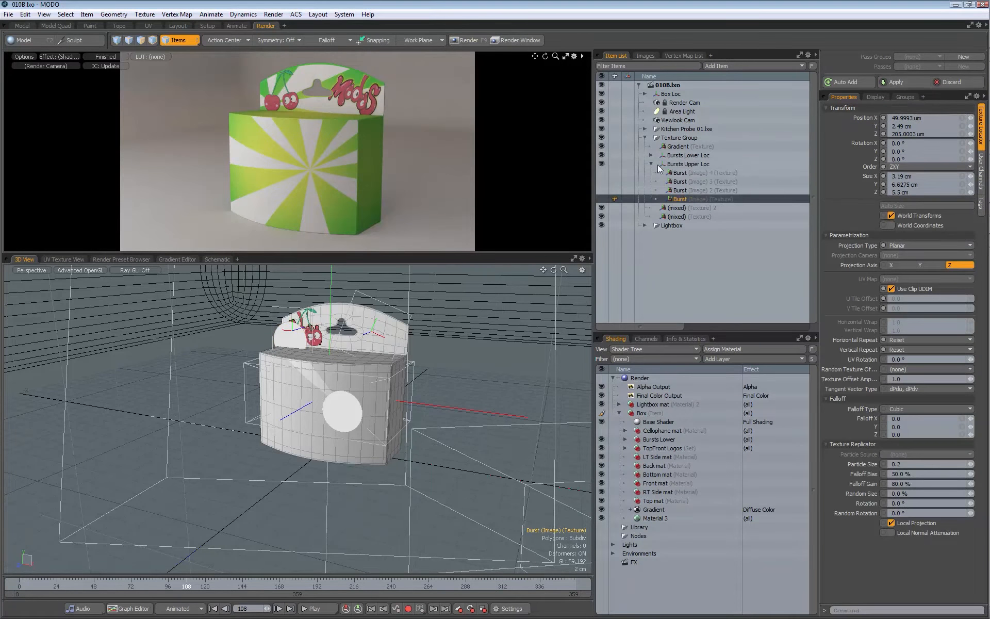
pyautogui.click(651, 164)
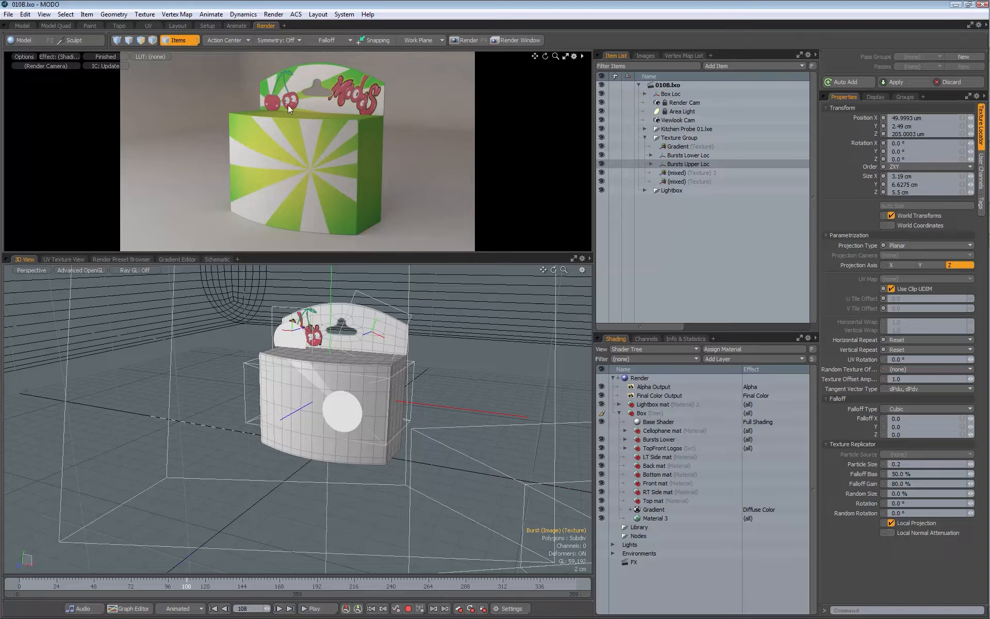
# - Select the three CherryMODOZ r001 image layers for Bump, Specular Amount and Diffuse Color in the TopFront Logos group
pyautogui.click(625, 448)
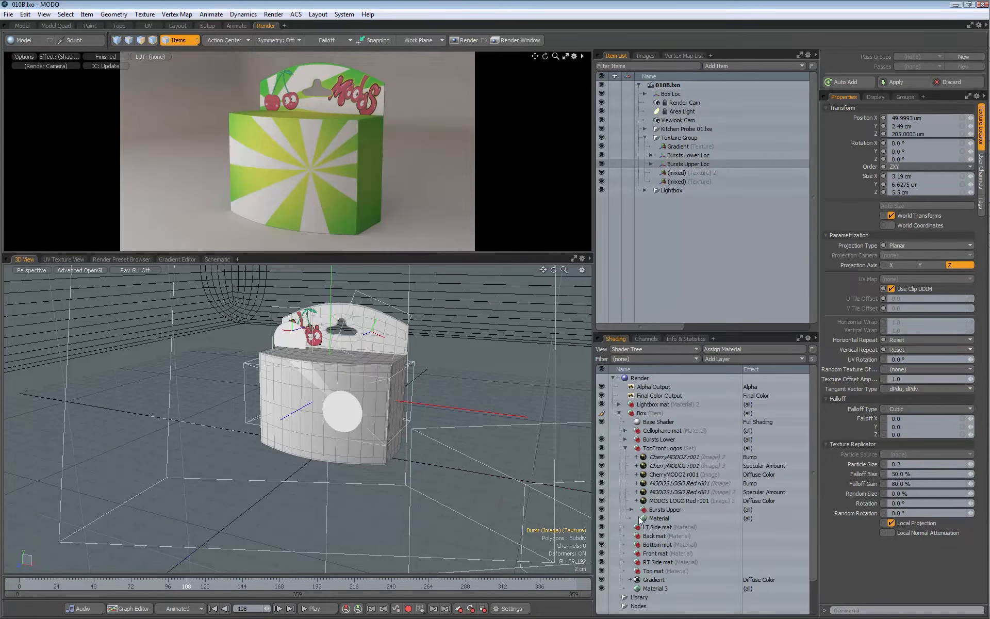
pyautogui.click(670, 458)
pyautogui.click(669, 466)
pyautogui.click(673, 475)
pyautogui.click(679, 458)
pyautogui.keyDown('shift'); pyautogui.click(672, 475); pyautogui.keyUp('shift')
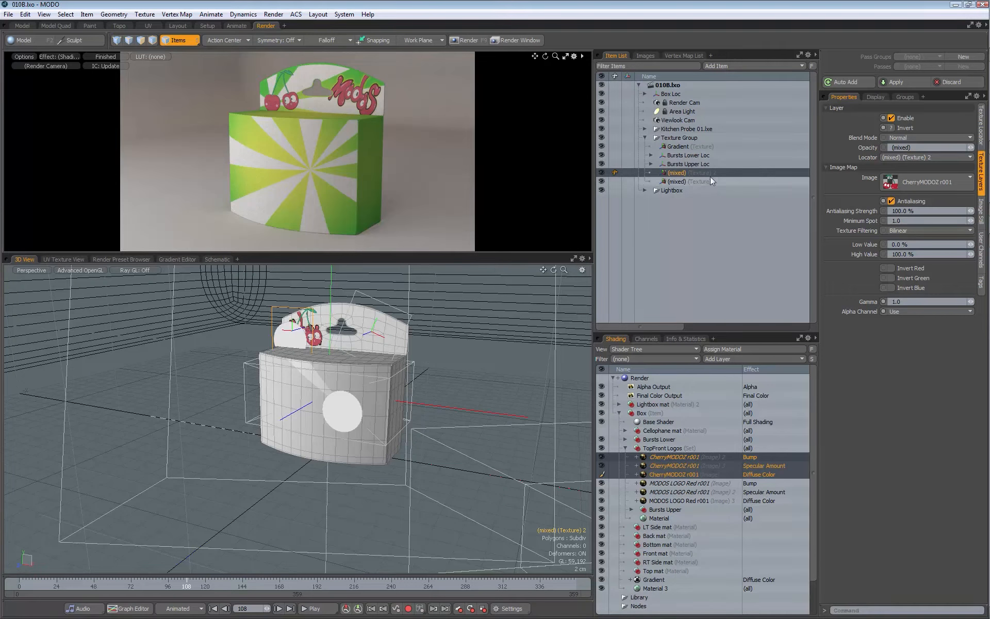
# - Check which texture locators drive the CherryMODOZ r001 and MODOS LOGO Red r001 image layers in the TopFront Logos group
pyautogui.click(669, 457)
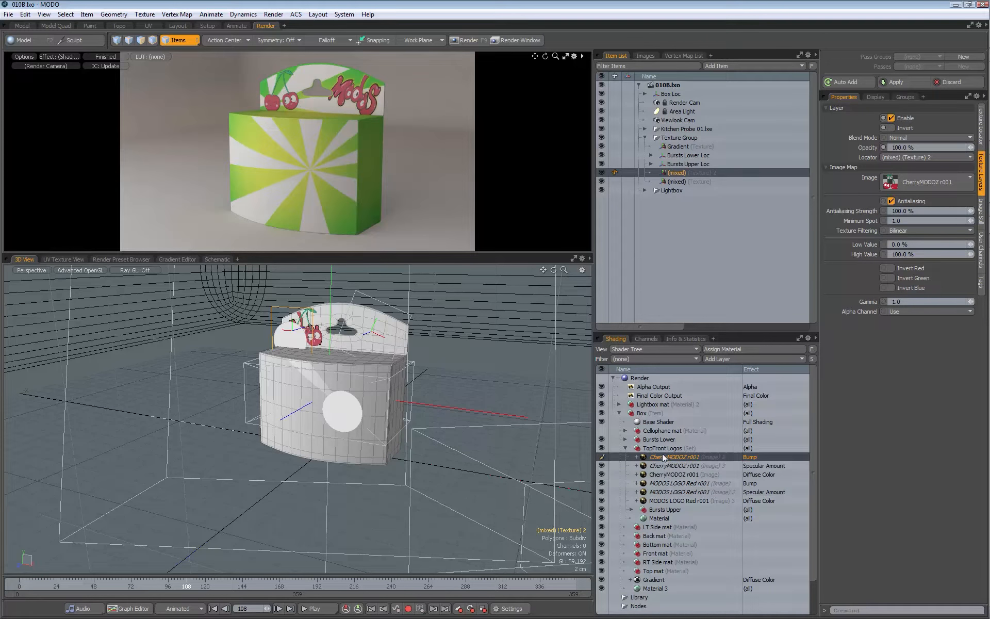
pyautogui.click(679, 483)
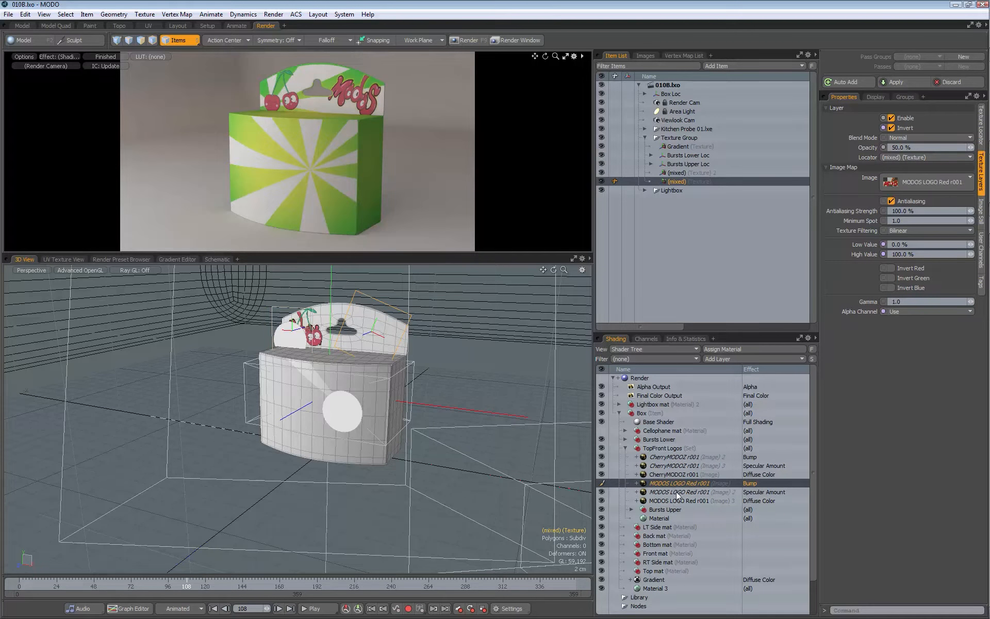
pyautogui.click(677, 501)
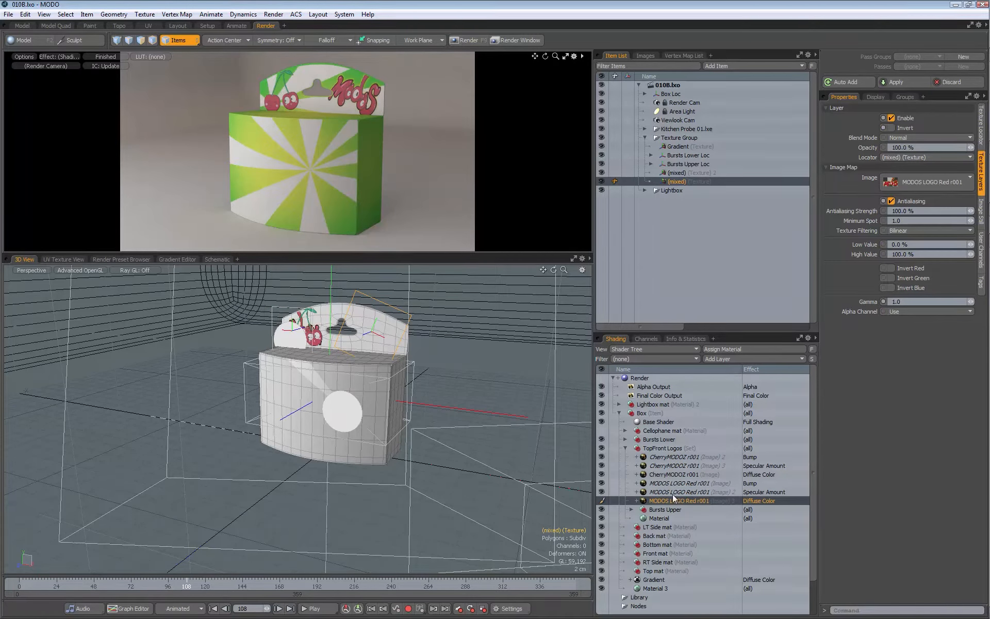
# - Rename the texture locator shared by the CherryMODOZ r001 layers as Large Cherries Logo TLoc
pyautogui.click(637, 457)
pyautogui.click(671, 467)
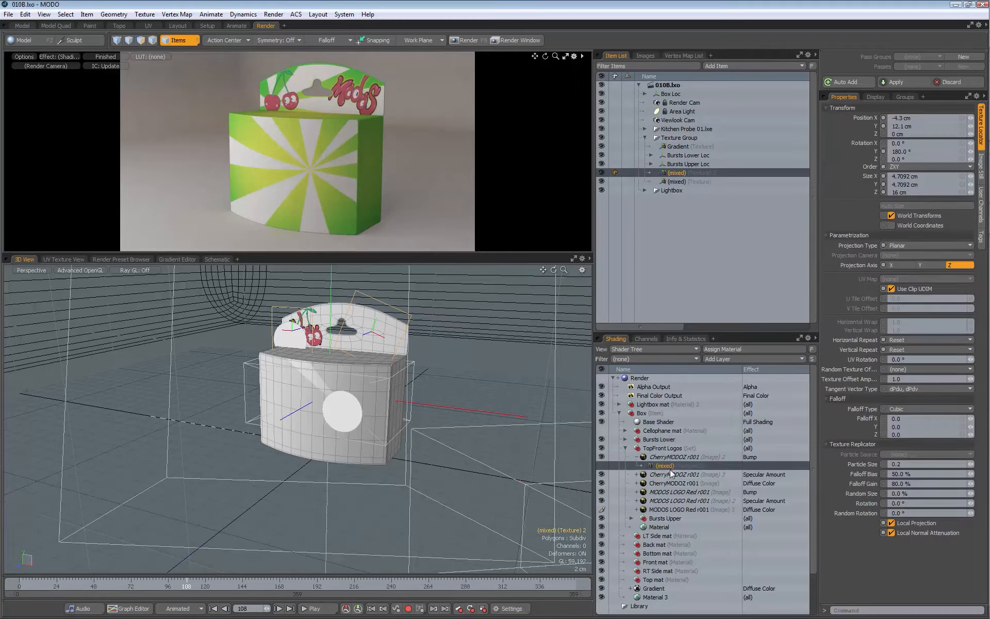
pyautogui.click(636, 457)
pyautogui.doubleClick(671, 174)
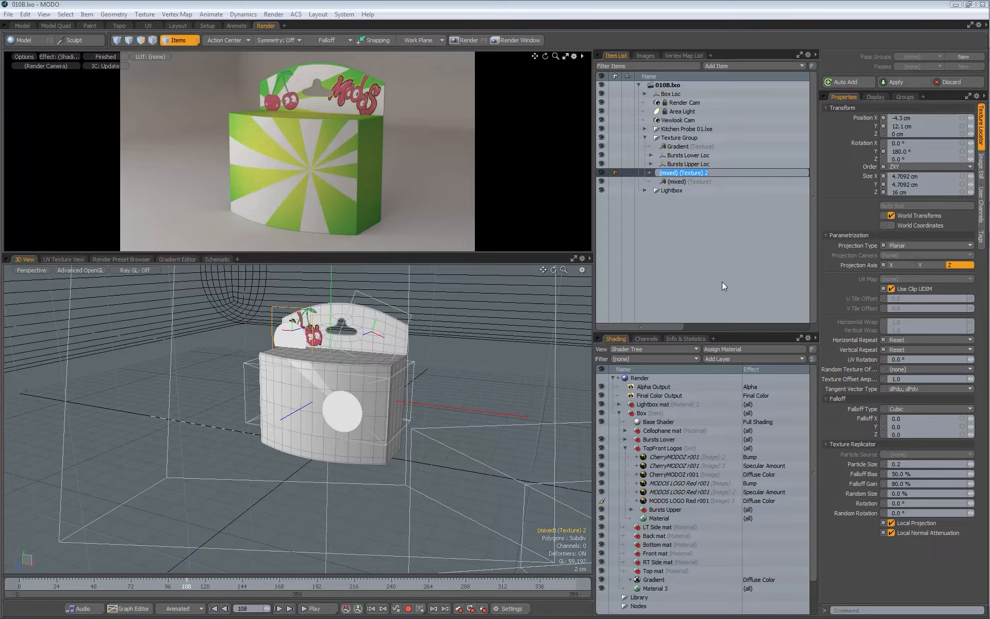
pyautogui.write('Large Cherries Log')
pyautogui.press('Return')
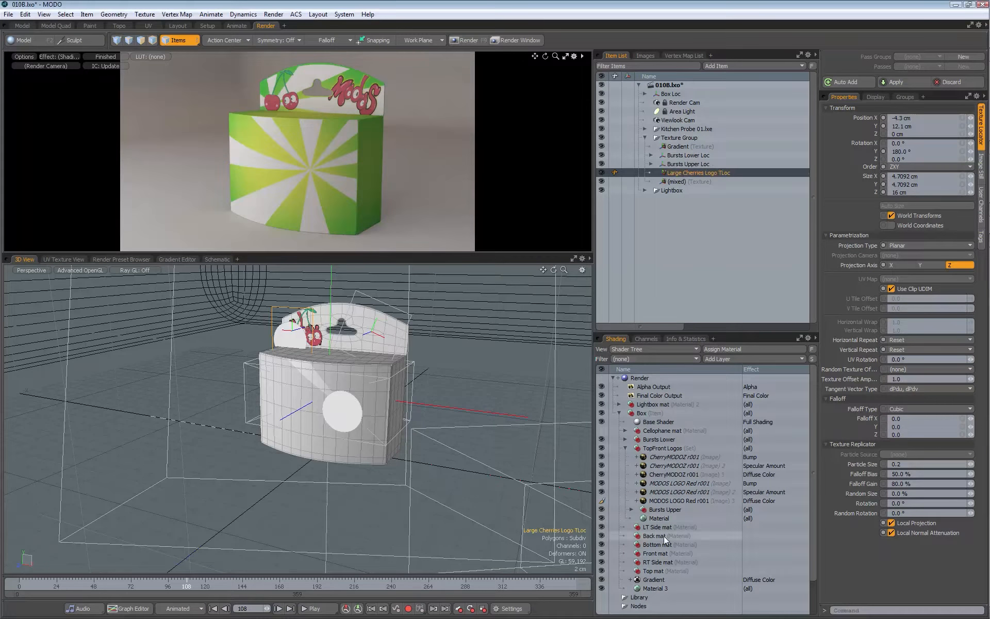
# - Rename the texture locator shared by the MODOS LOGO Red r001 layers as MODOS Logo TLoc
pyautogui.click(680, 181)
pyautogui.doubleClick(679, 181)
pyautogui.write('MOD')
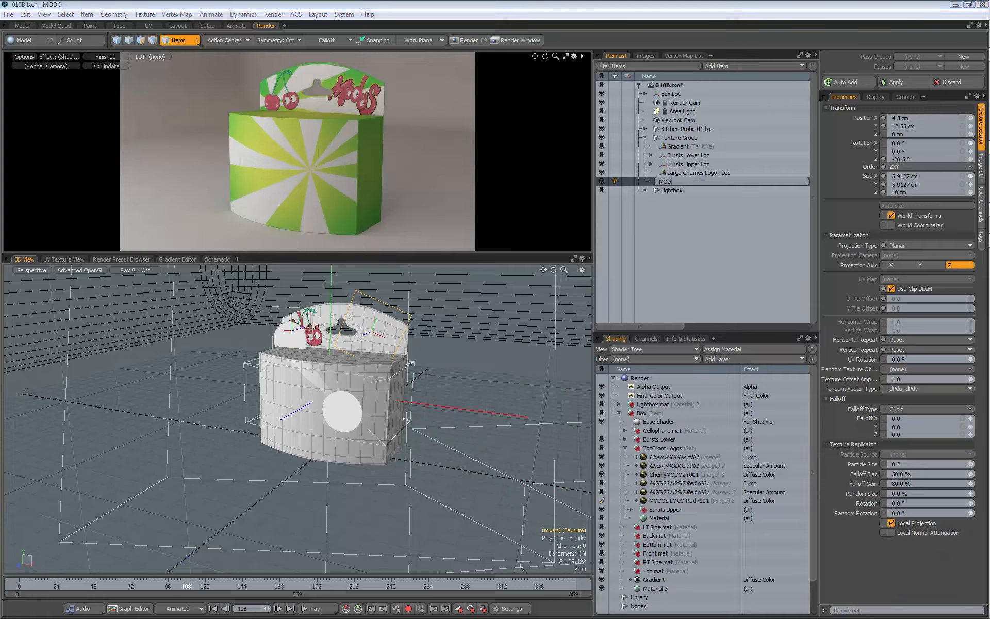
pyautogui.write('OS Logo TLoc')
pyautogui.press('Return')
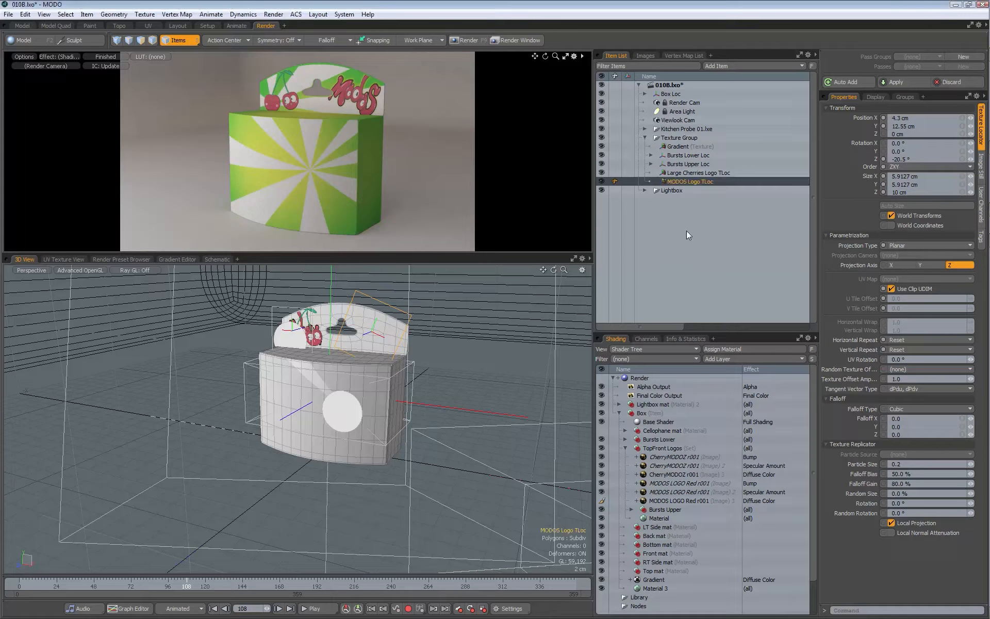
# - Inspect the renamed locators in the logo image layers, then select the three CherryMODOZ r001 layers for Diffuse Color, Specular Amount and Bump
pyautogui.click(637, 483)
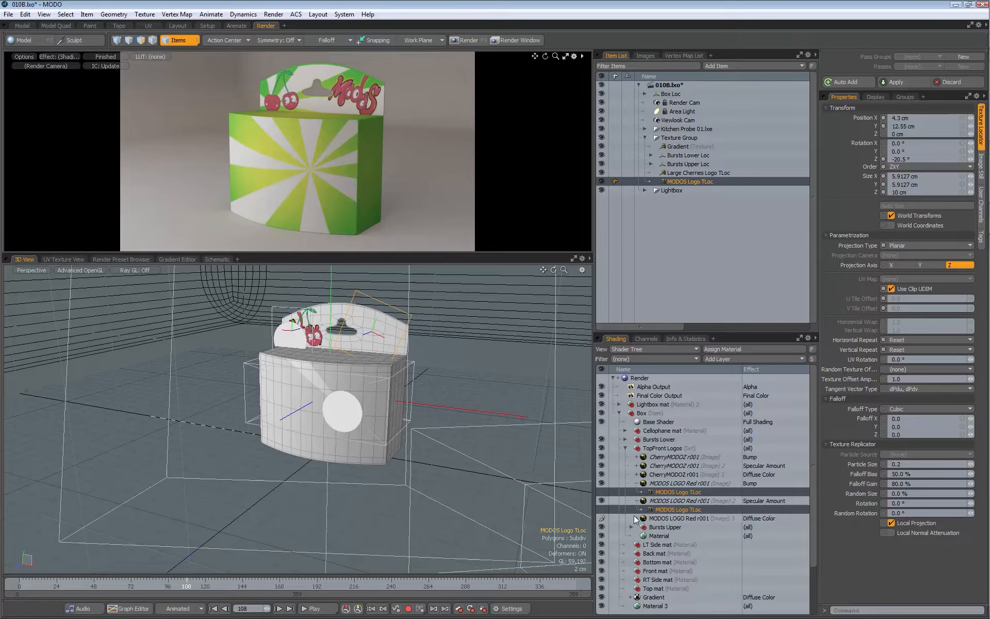
pyautogui.click(637, 483)
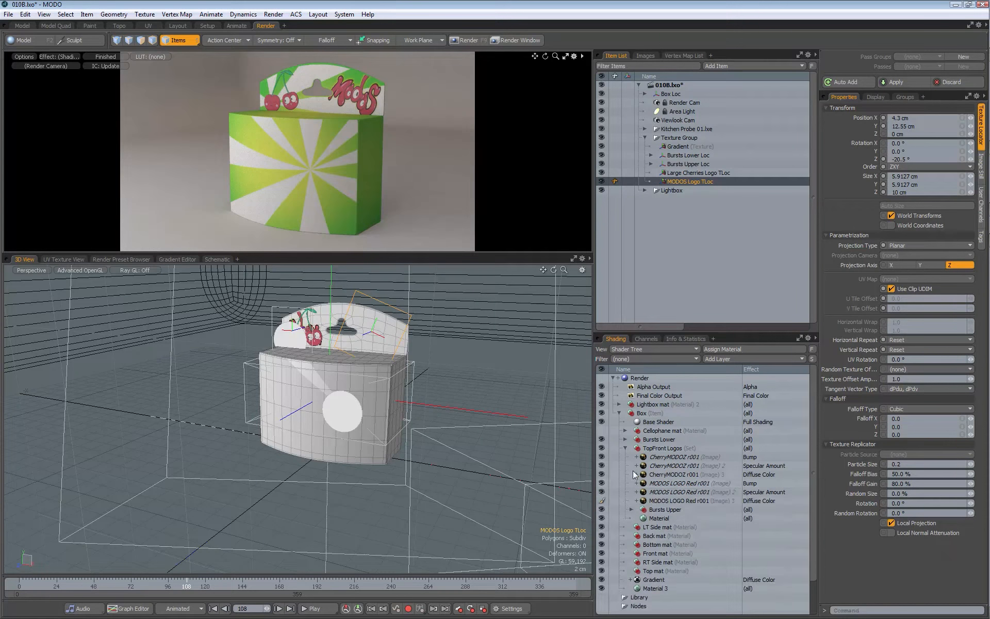
pyautogui.click(674, 473)
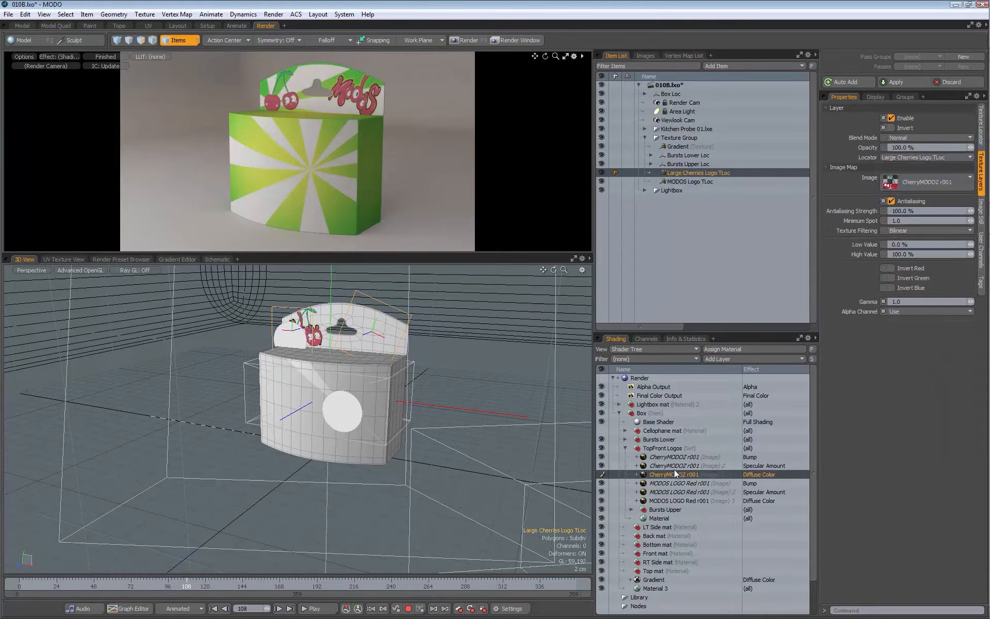
pyautogui.press('Escape')
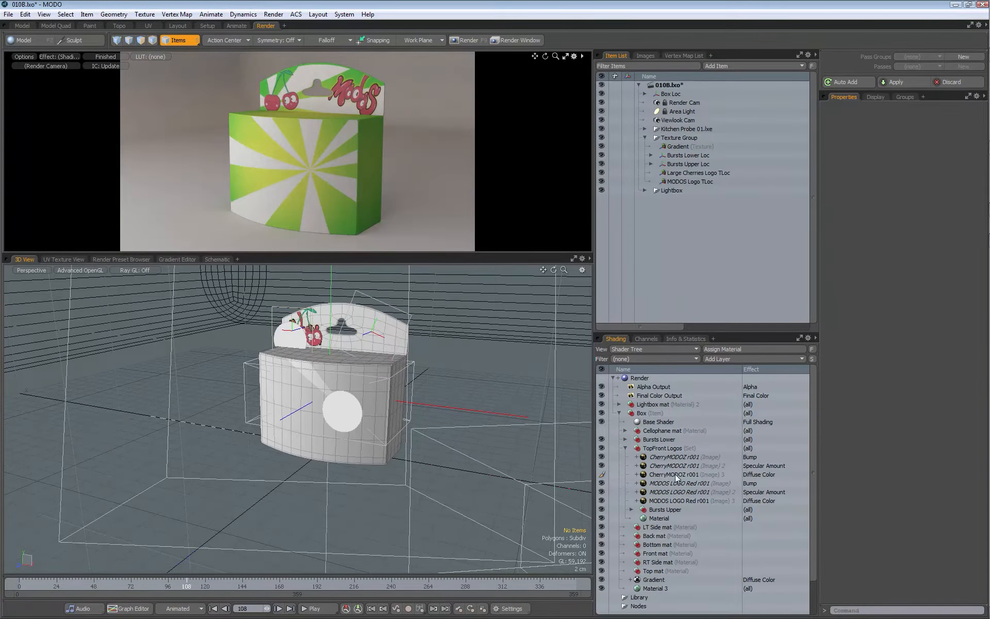
pyautogui.click(676, 475)
pyautogui.keyDown('ctrl'); pyautogui.click(673, 466); pyautogui.keyUp('ctrl')
pyautogui.keyDown('ctrl'); pyautogui.click(663, 456); pyautogui.keyUp('ctrl')
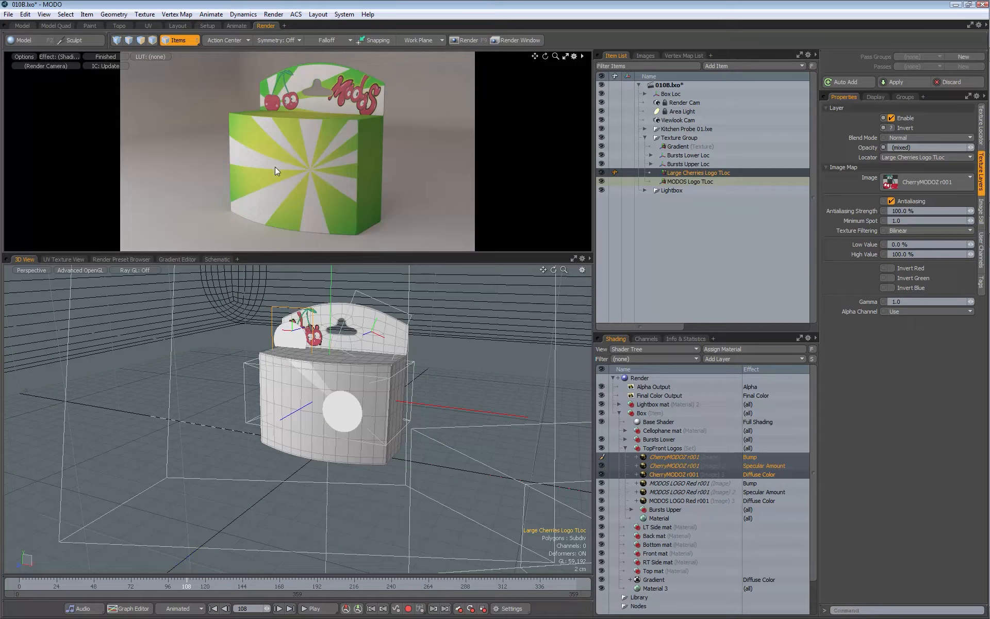
# - Hide the Full Box mesh under Box Loc to examine the cellophane's coloring, and select the Box group in the shader tree
pyautogui.click(645, 94)
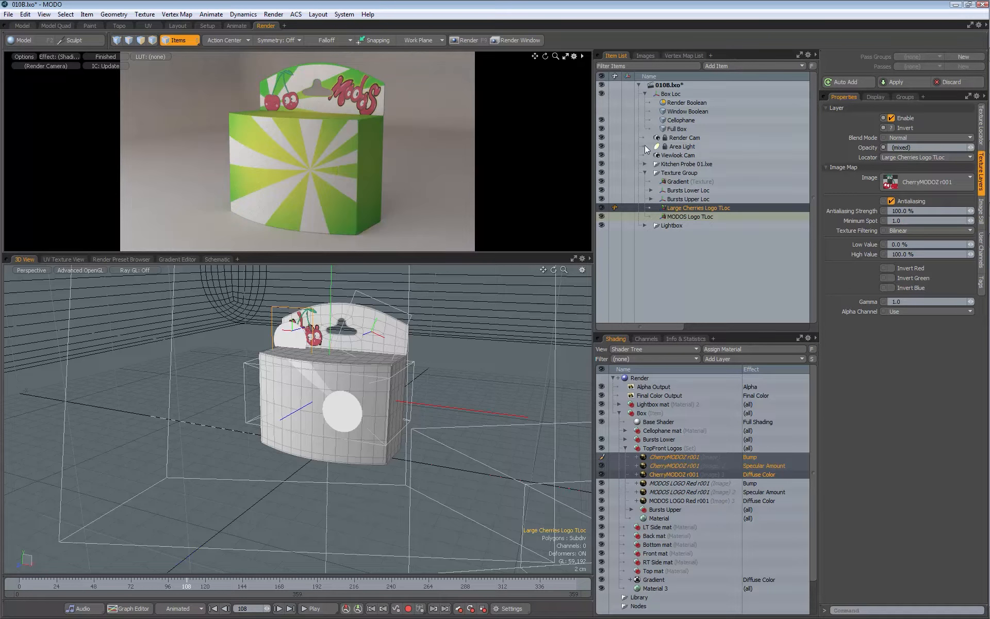
pyautogui.click(602, 129)
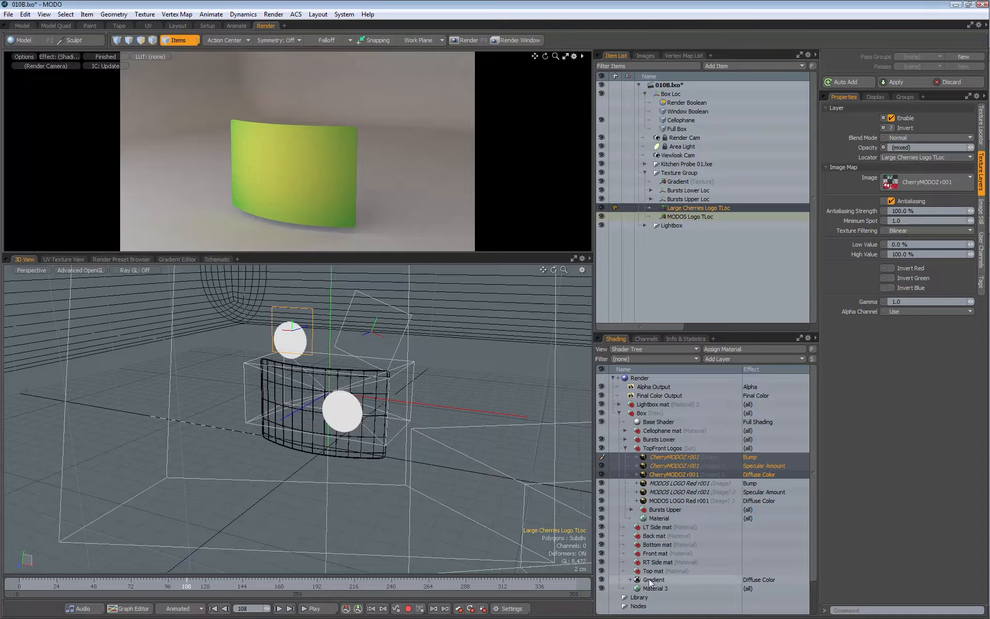
pyautogui.click(642, 414)
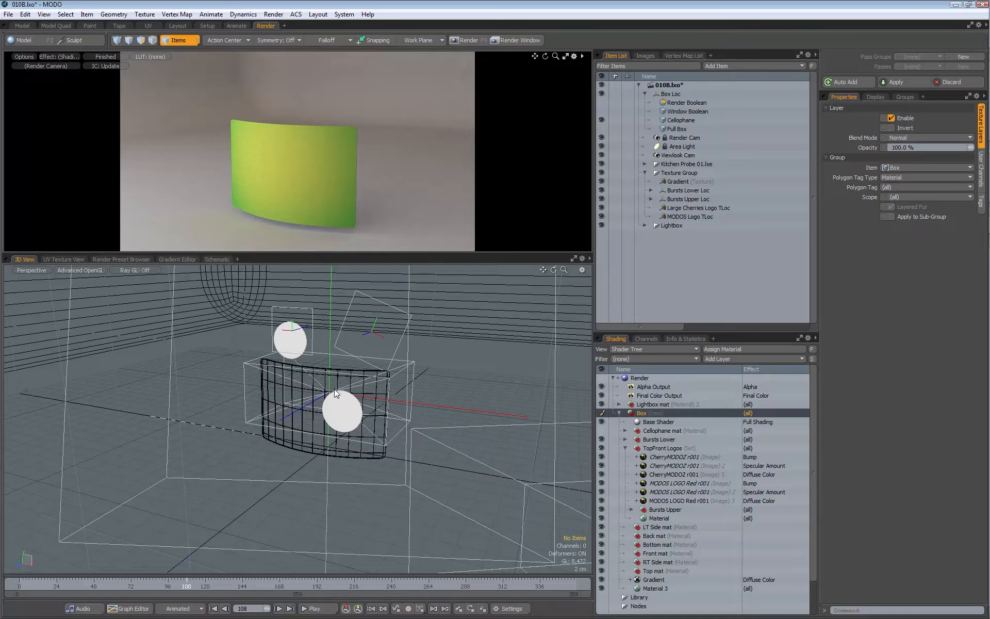
# - In the Model layout, select all connected polygons of the Full Box mesh
pyautogui.click(39, 40)
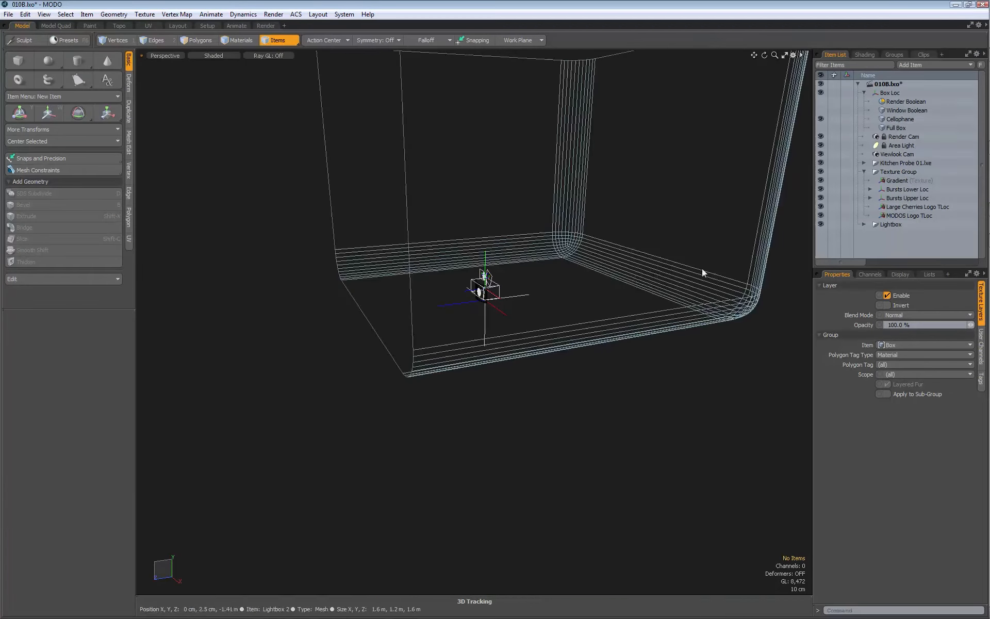
pyautogui.click(485, 288)
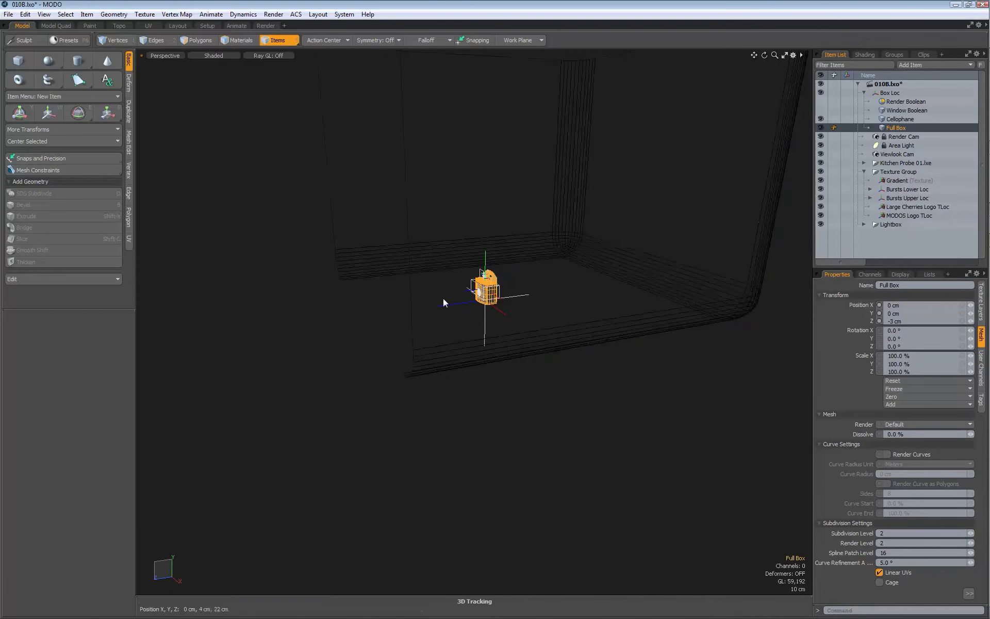
pyautogui.hotkey('shift', 'a')
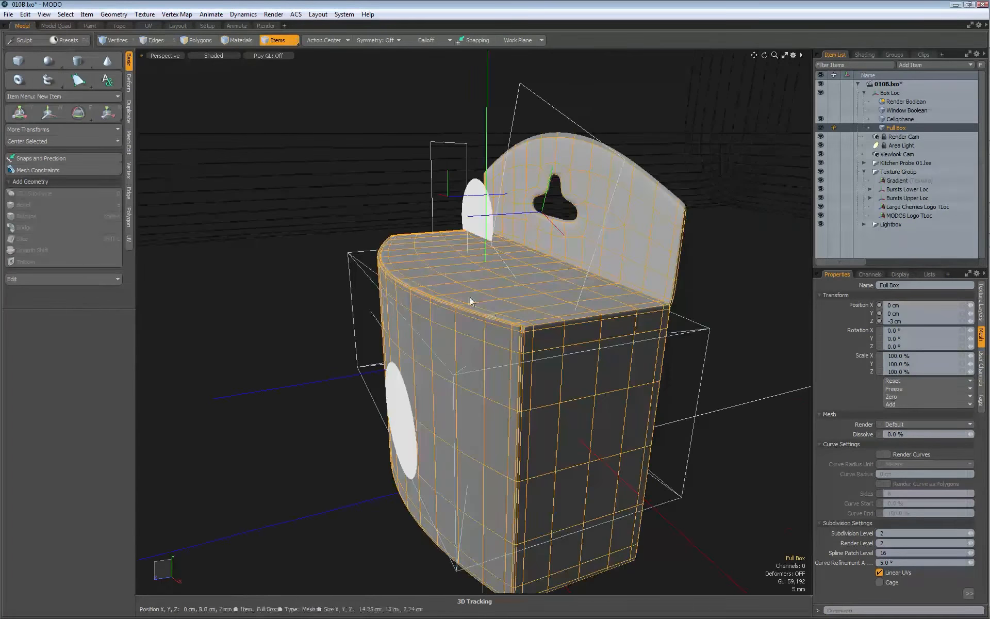
pyautogui.keyDown('alt'); pyautogui.moveTo(470, 301); pyautogui.dragTo(528, 342); pyautogui.keyUp('alt')
pyautogui.press('space')
pyautogui.press('space')
pyautogui.press('space')
pyautogui.doubleClick(544, 384)
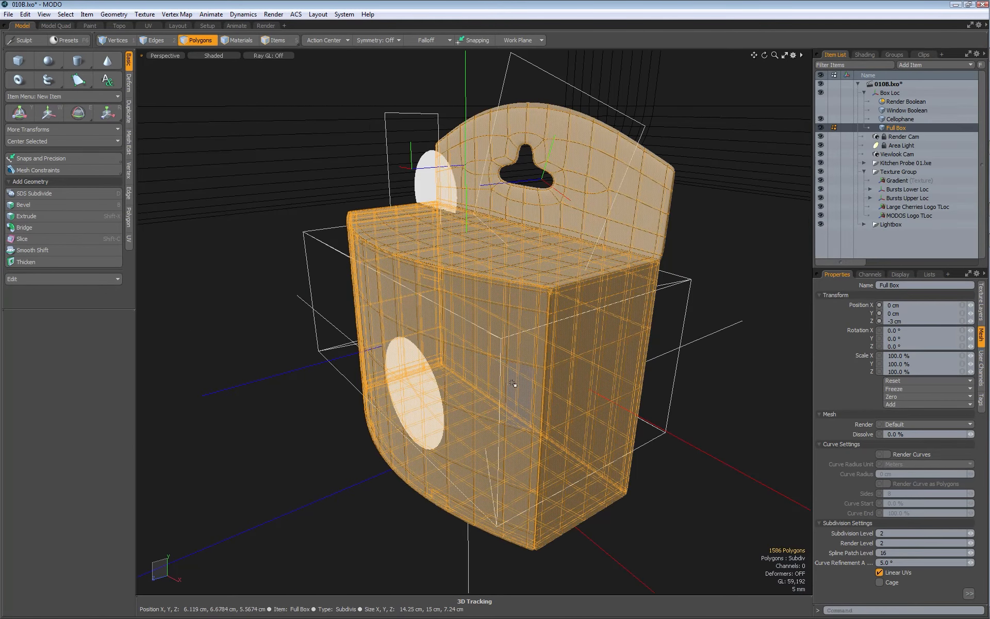
# - Save the selected Full Box polygons as a selection set named Whole Box
pyautogui.keyDown('alt'); pyautogui.moveTo(515, 360); pyautogui.dragTo(474, 343); pyautogui.keyUp('alt')
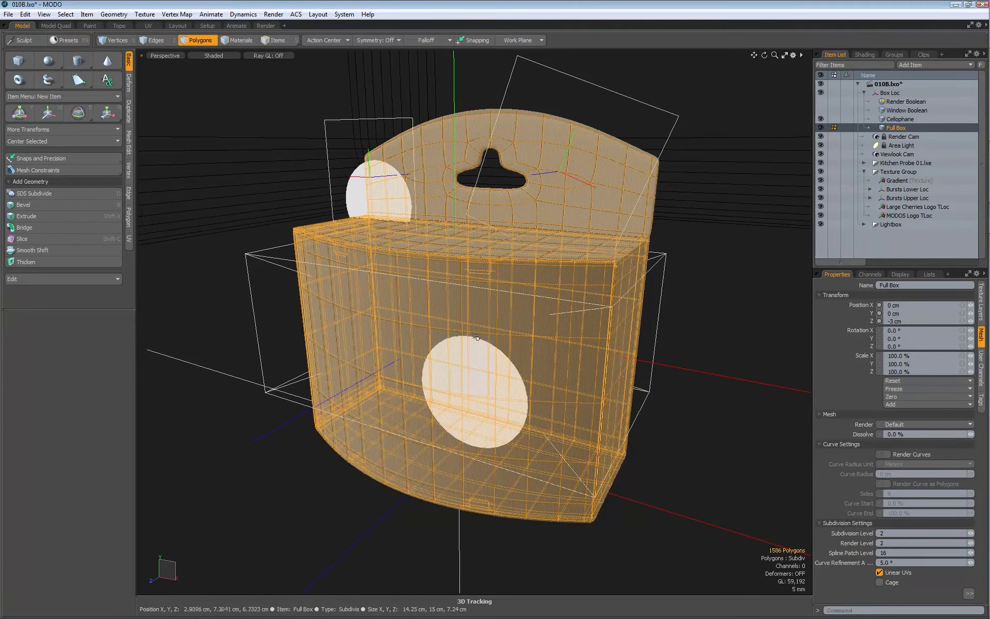
pyautogui.keyDown('alt'); pyautogui.moveTo(499, 321); pyautogui.dragTo(549, 327); pyautogui.keyUp('alt')
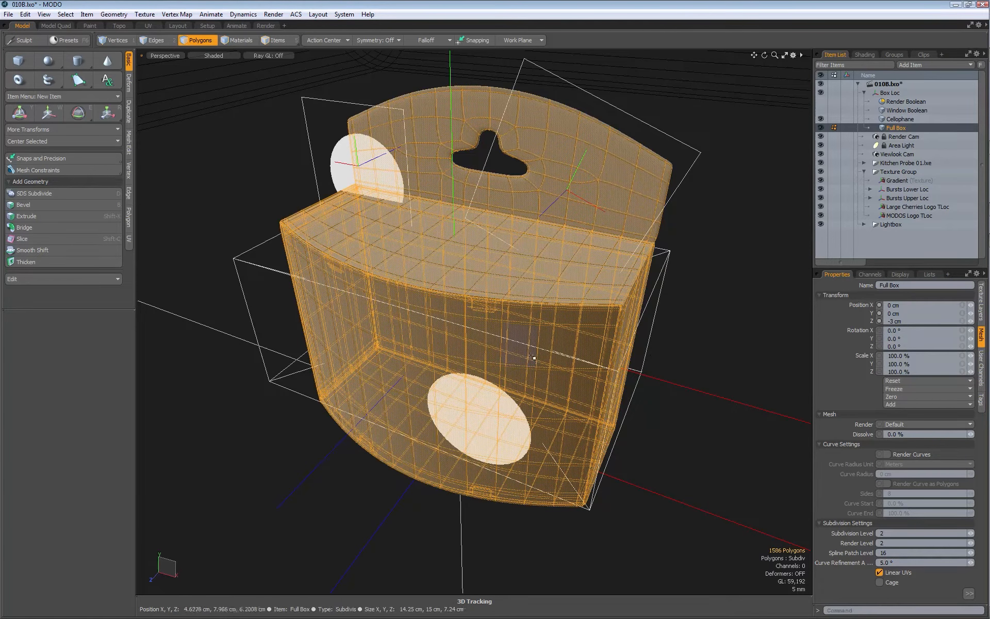
pyautogui.click(65, 14)
pyautogui.click(56, 428)
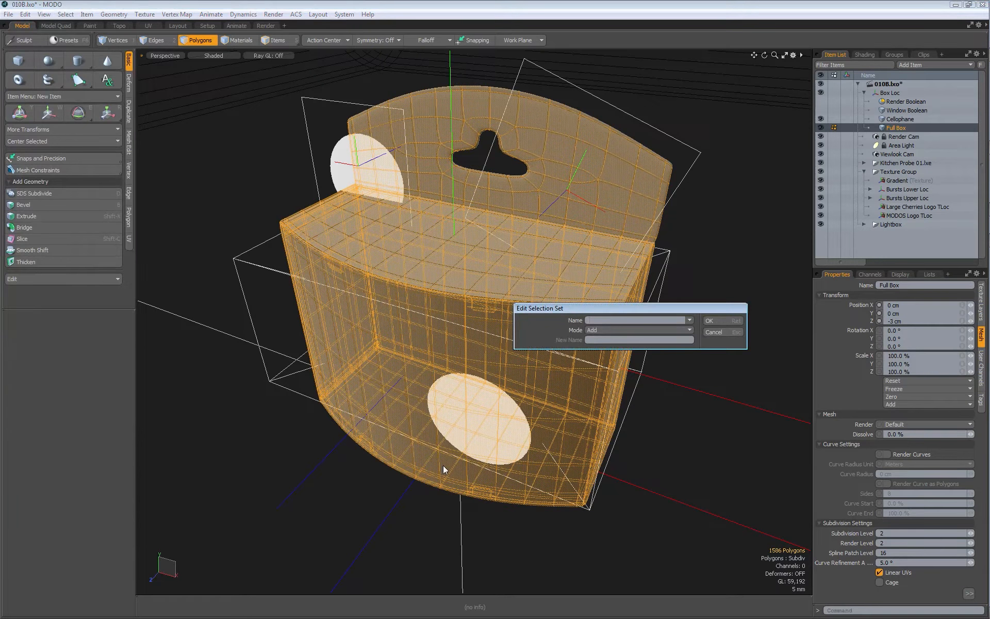
pyautogui.write('Whole Box')
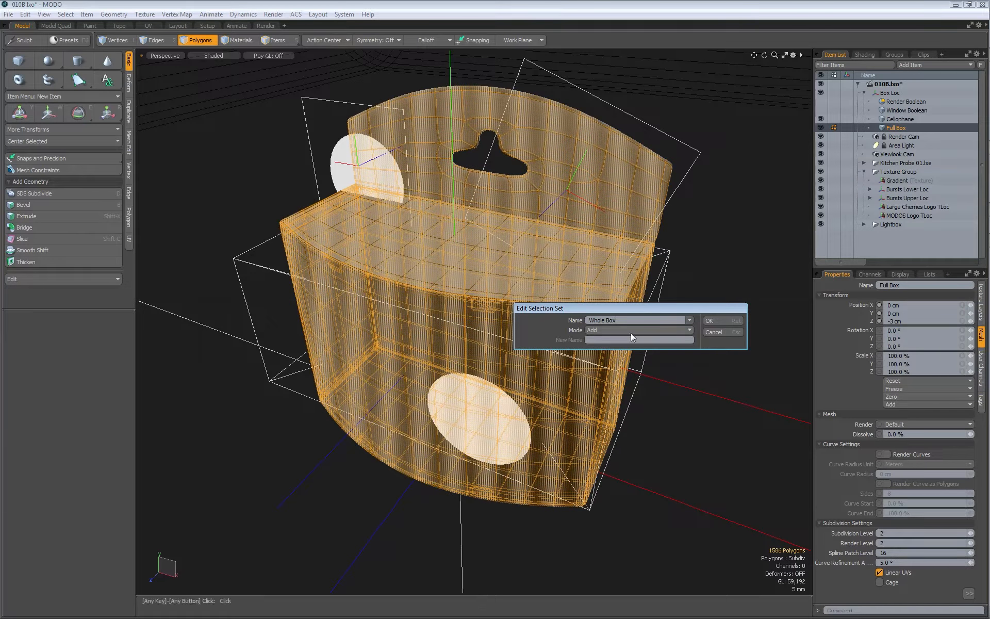
pyautogui.click(709, 321)
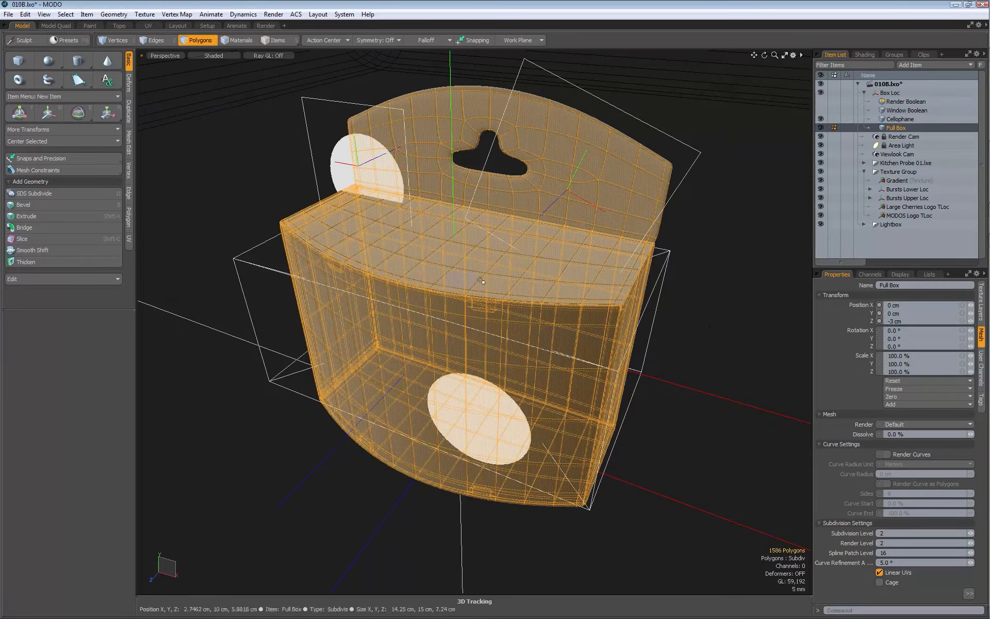
# - Back in the Render layout, clear the selection, add a group inside the Box group above Material 3, and put the Gradient in it
pyautogui.click(265, 27)
pyautogui.press('5')
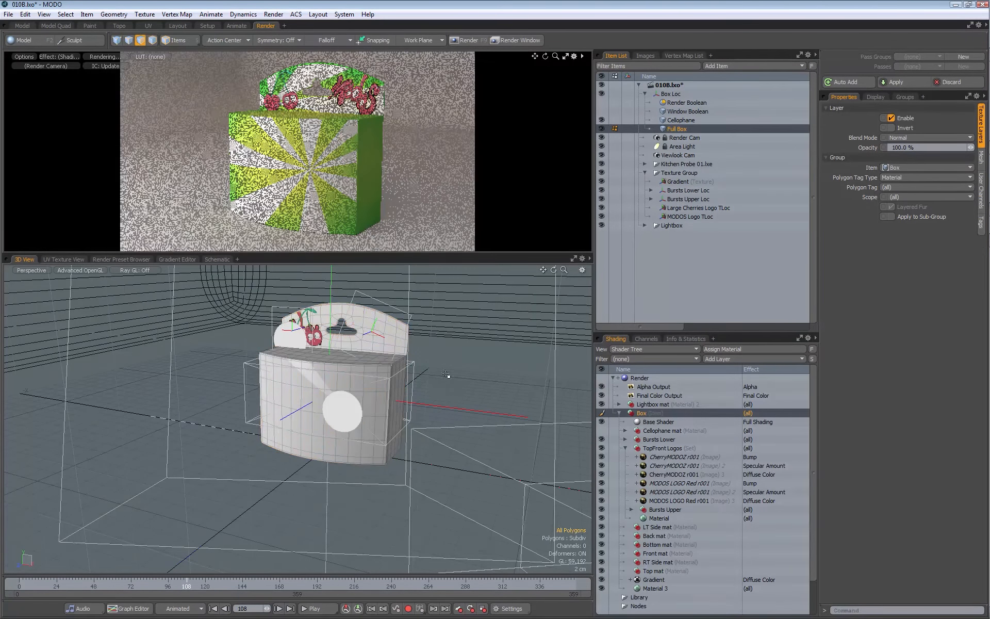
pyautogui.click(462, 395)
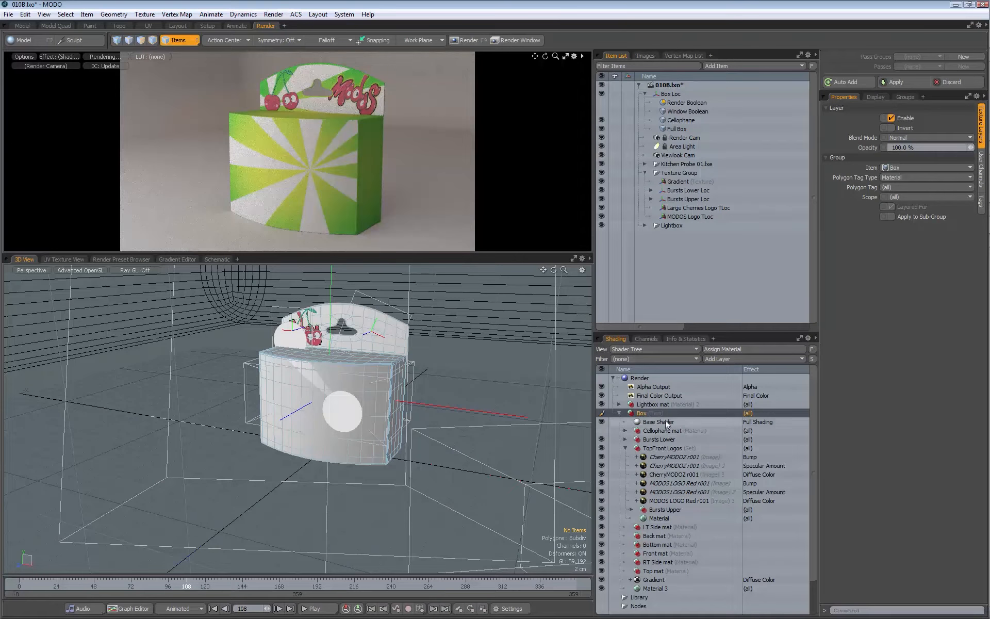
pyautogui.click(654, 580)
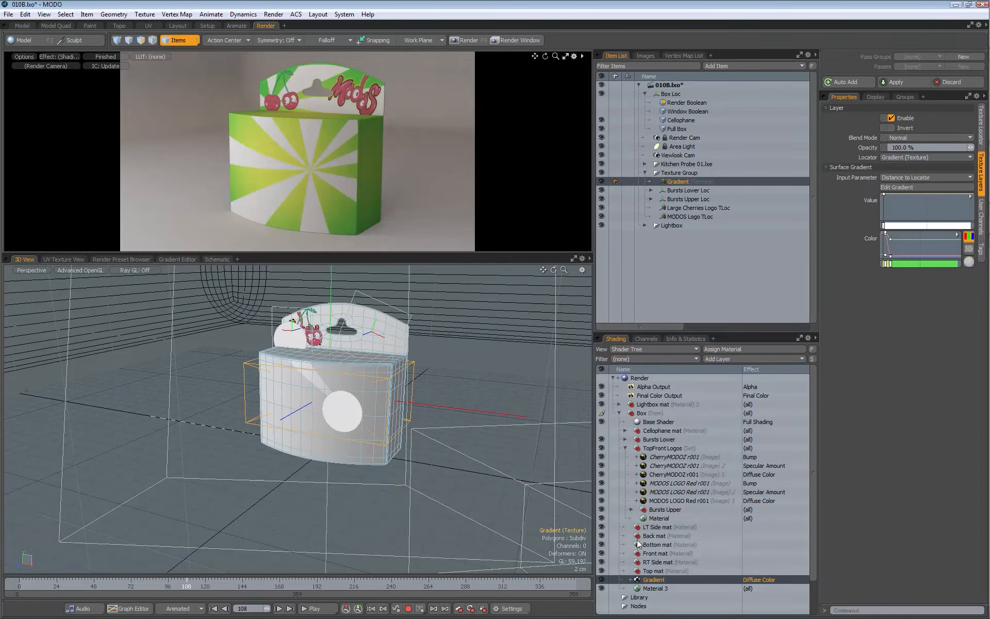
pyautogui.click(716, 361)
pyautogui.click(689, 406)
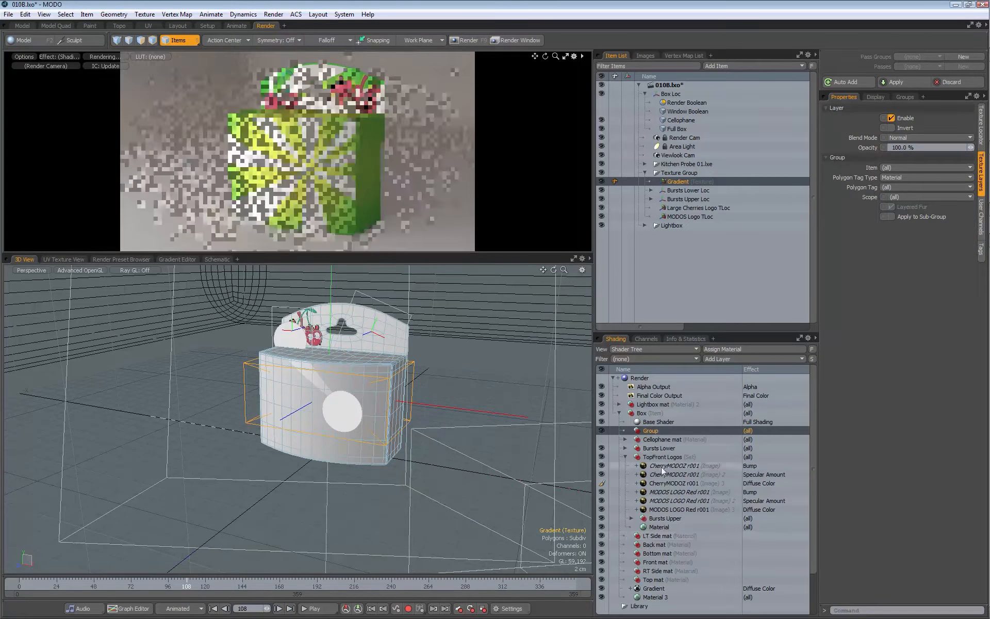
pyautogui.moveTo(653, 492); pyautogui.dragTo(628, 581)
pyautogui.click(626, 580)
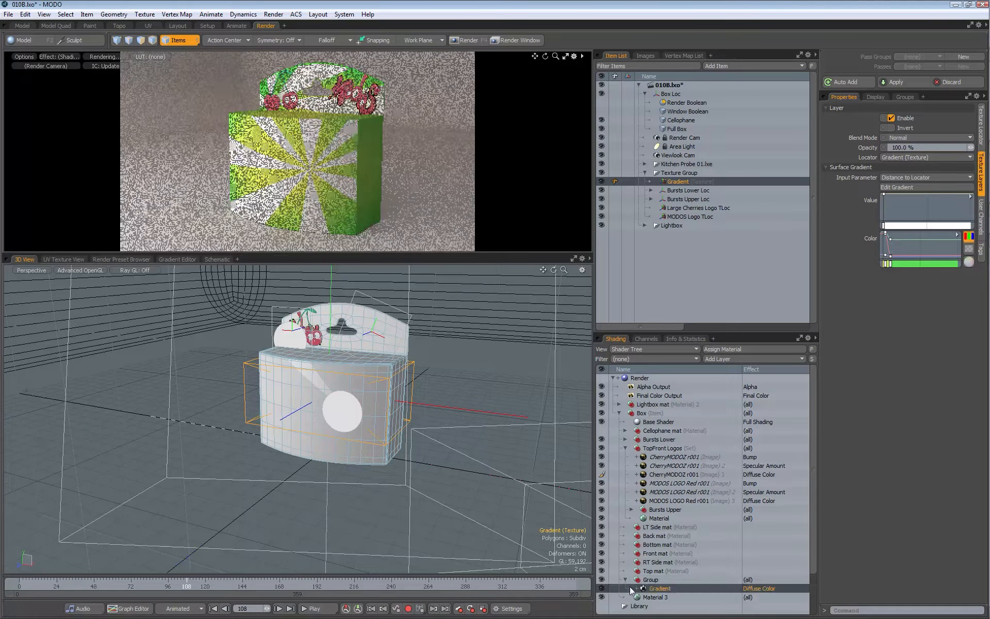
# - Set the new group's Polygon Tag Type to Selection Set and its Polygon Tag to Whole Box
pyautogui.click(650, 581)
pyautogui.click(888, 352)
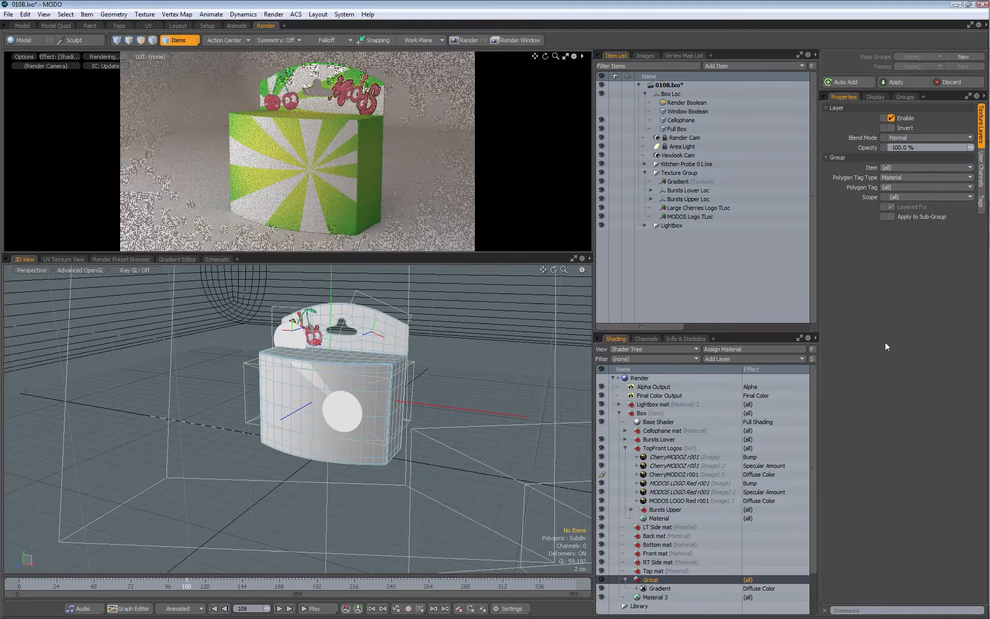
pyautogui.click(904, 178)
pyautogui.click(899, 194)
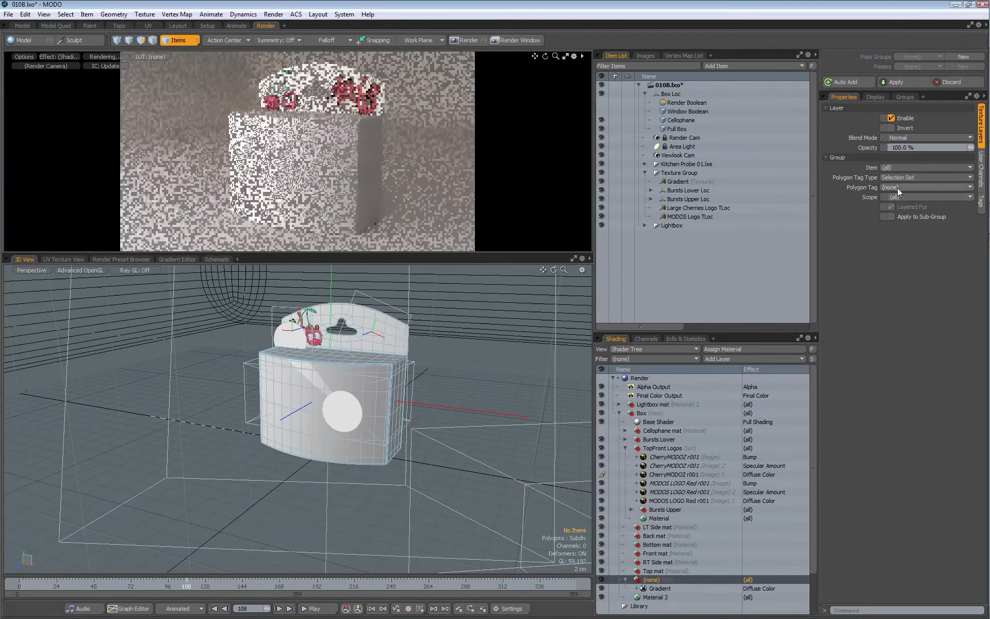
pyautogui.click(889, 188)
pyautogui.click(899, 273)
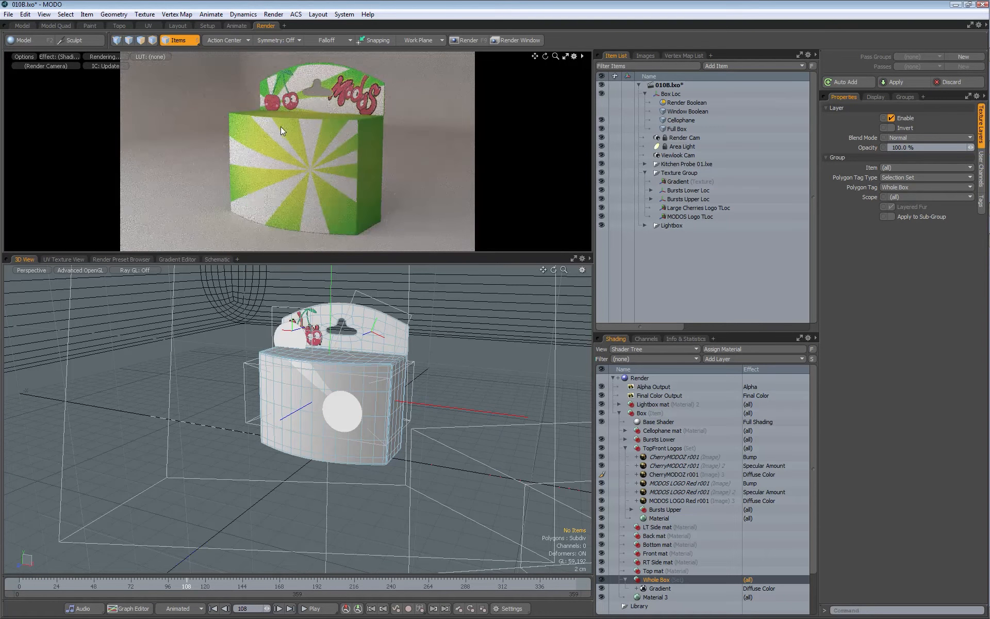
# - Hide the Full Box mesh to check the cellophane without the gradient, and collapse the TopFront Logos group
pyautogui.click(601, 129)
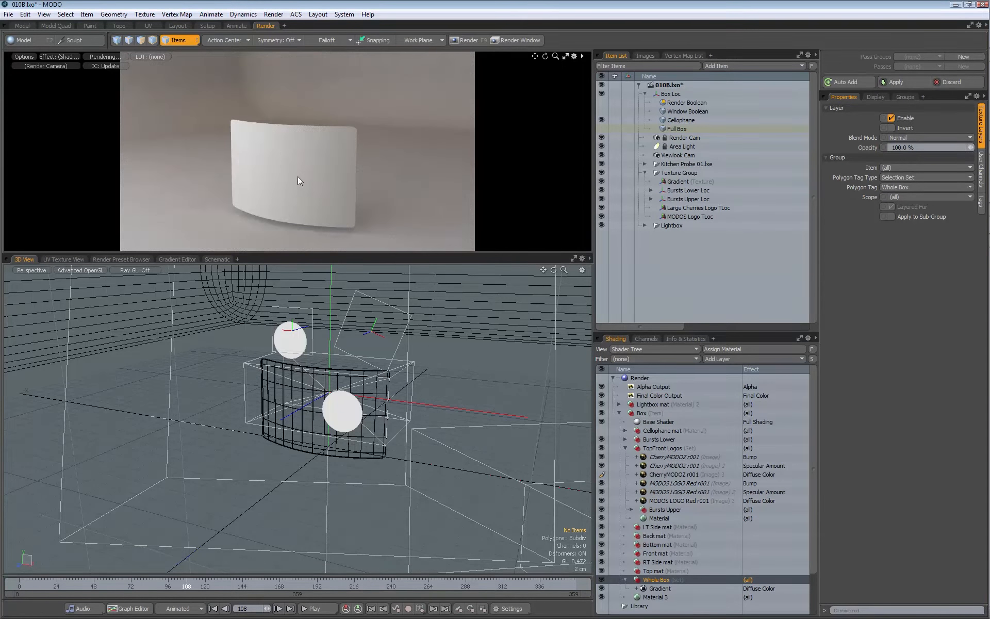
pyautogui.click(625, 448)
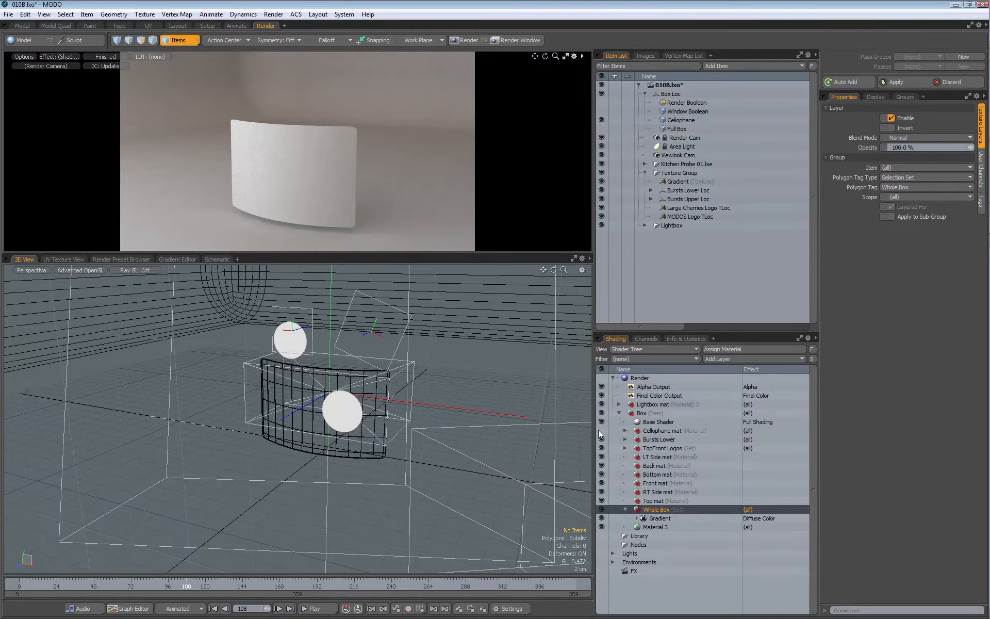
# - Turn the Cellophane mat group back on and expand it together with the TopFront Logos group
pyautogui.click(601, 431)
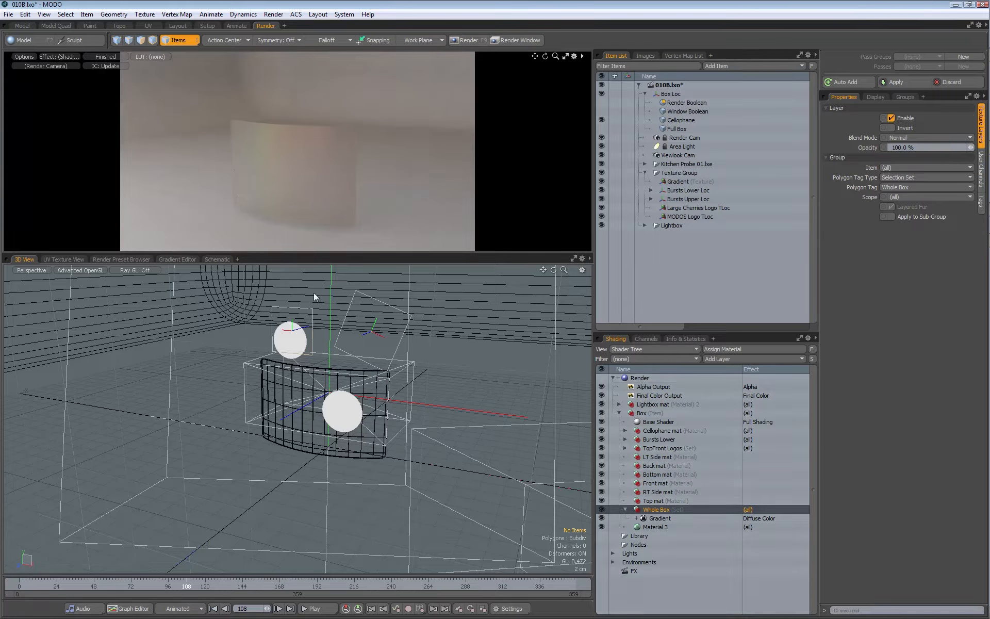
pyautogui.click(313, 308)
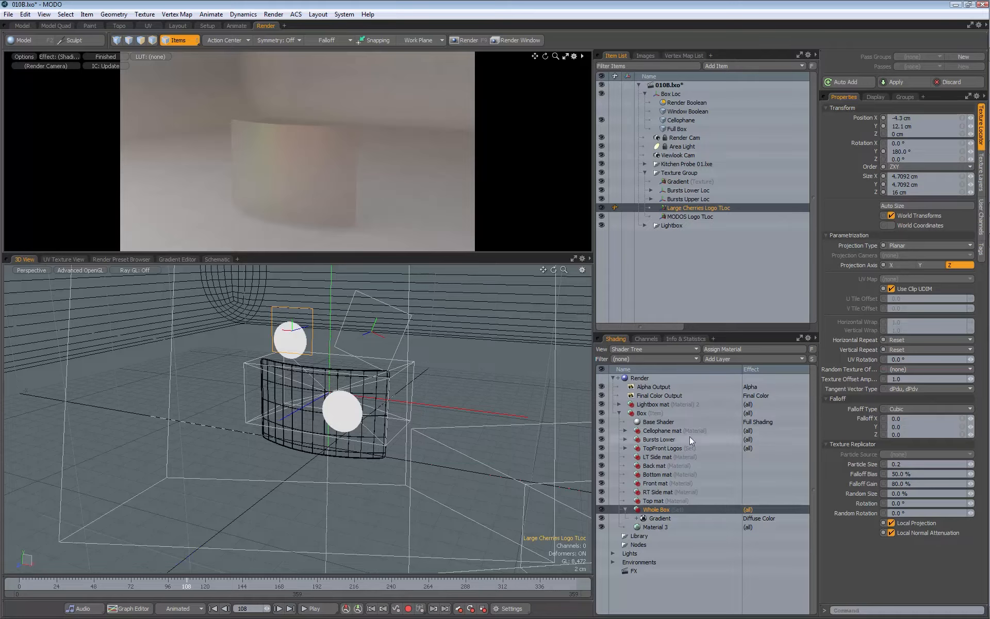
pyautogui.click(625, 430)
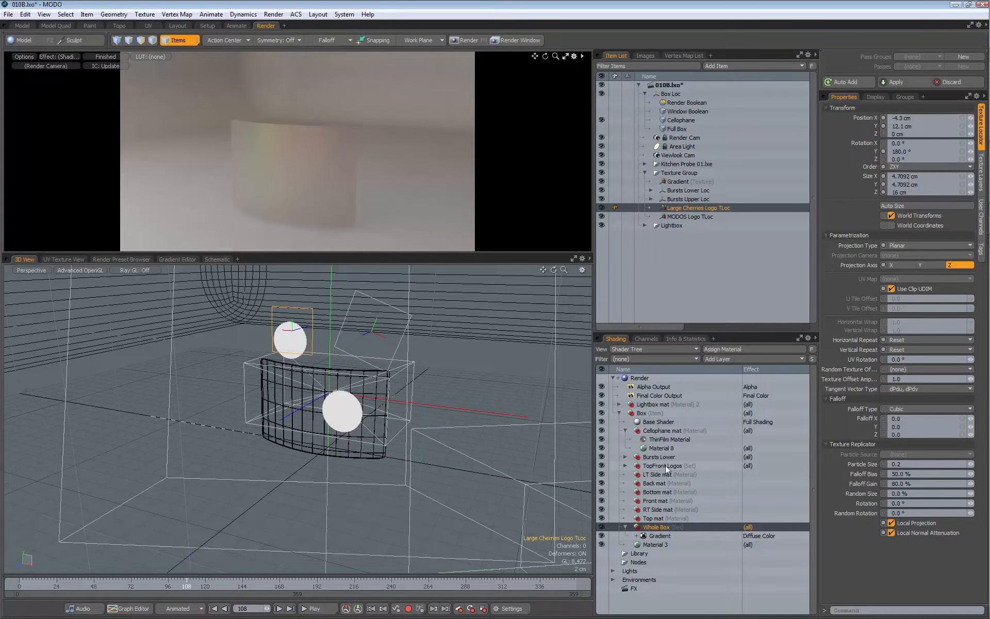
pyautogui.click(624, 465)
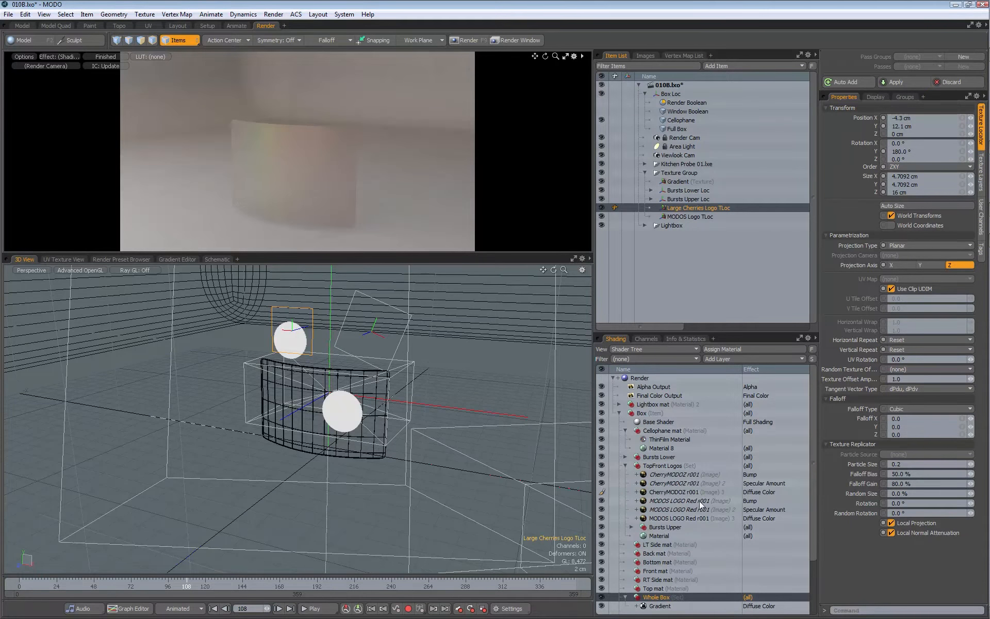
# - Duplicate the Diffuse Color CherryMODOZ r001 image from TopFront Logos and place the copy in Cellophane mat above ThinFilm Material
pyautogui.click(676, 493)
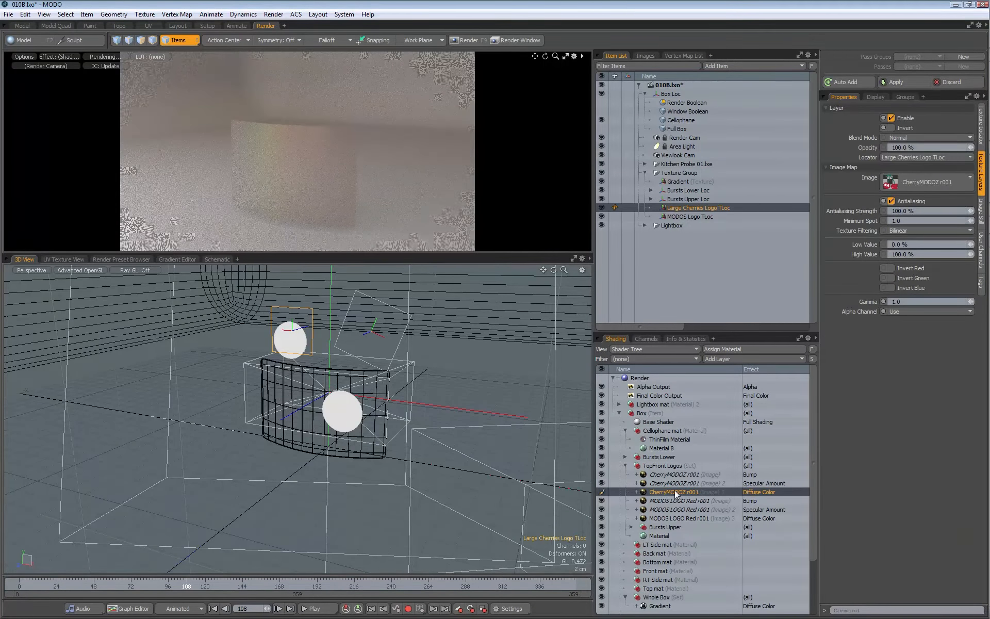
pyautogui.rightClick(673, 492)
pyautogui.click(653, 531)
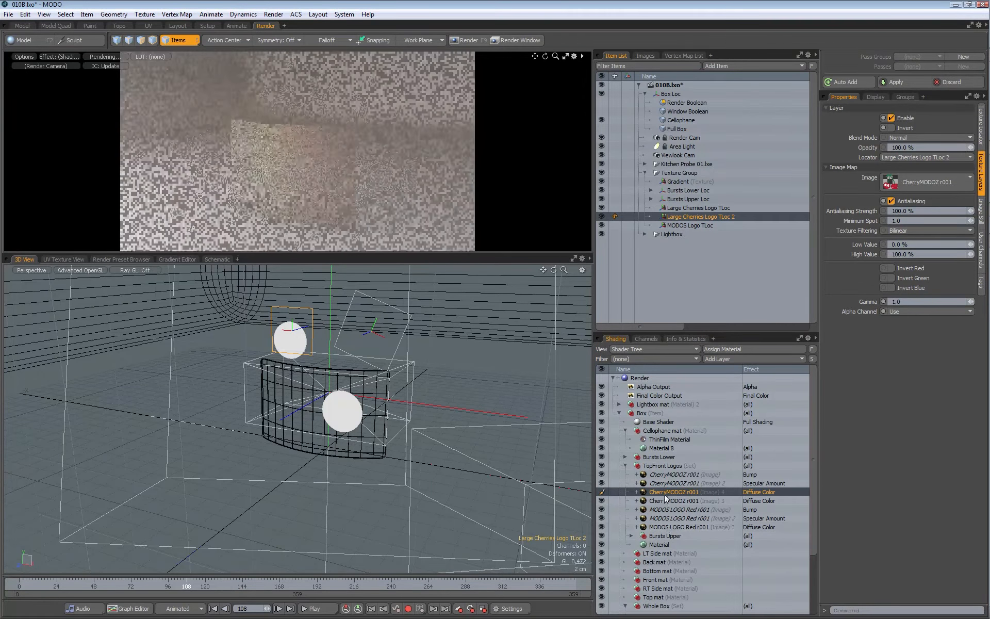
pyautogui.moveTo(663, 491); pyautogui.dragTo(673, 444)
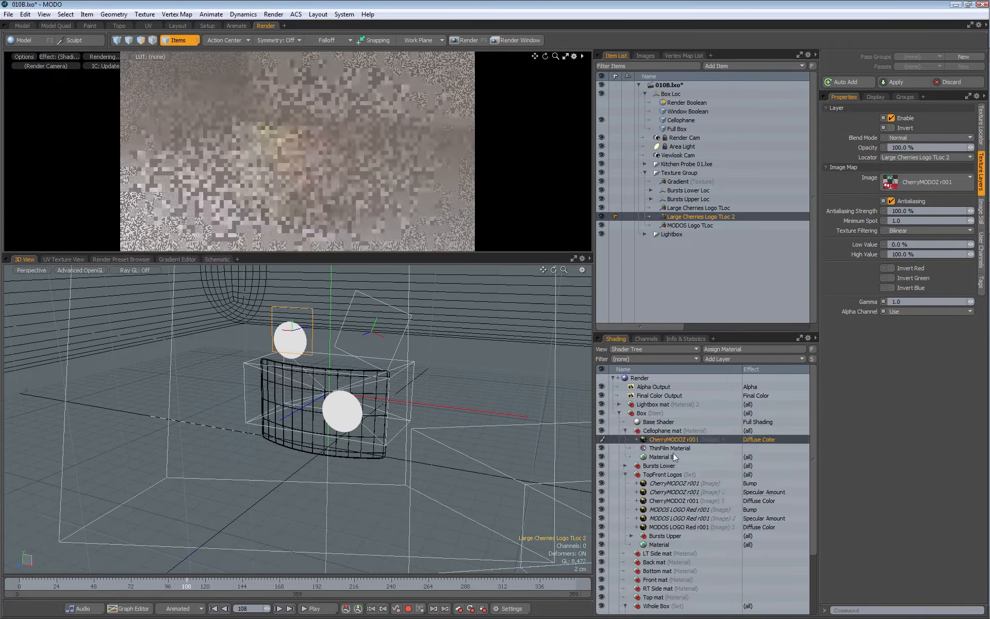
# - Duplicate the Specular Amount and Bump CherryMODOZ r001 layers from TopFront Logos and move both copies into Cellophane mat
pyautogui.click(674, 493)
pyautogui.rightClick(676, 491)
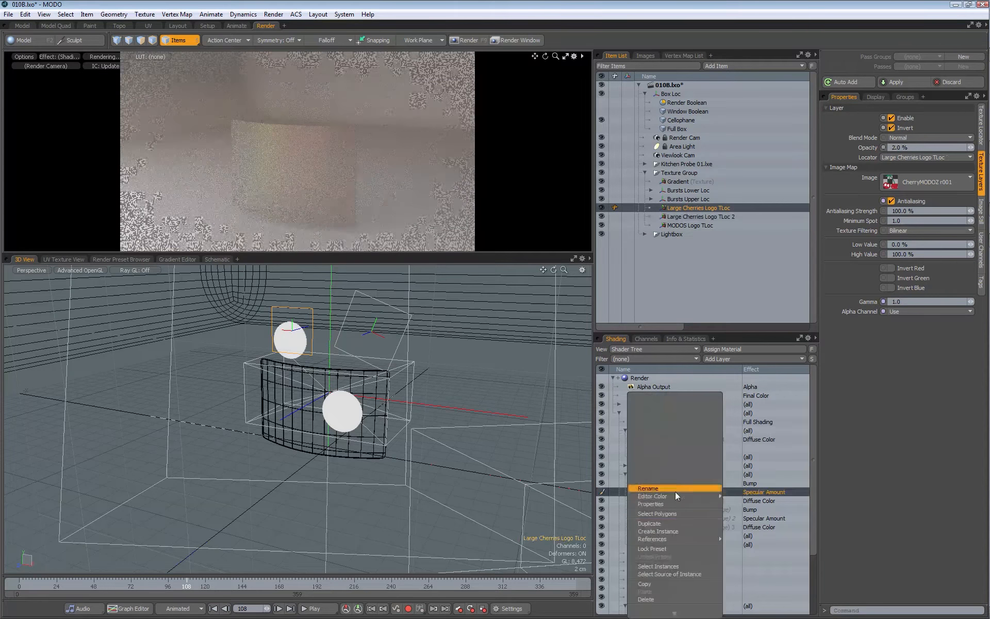
pyautogui.click(663, 523)
pyautogui.moveTo(672, 491); pyautogui.dragTo(673, 436)
pyautogui.click(674, 490)
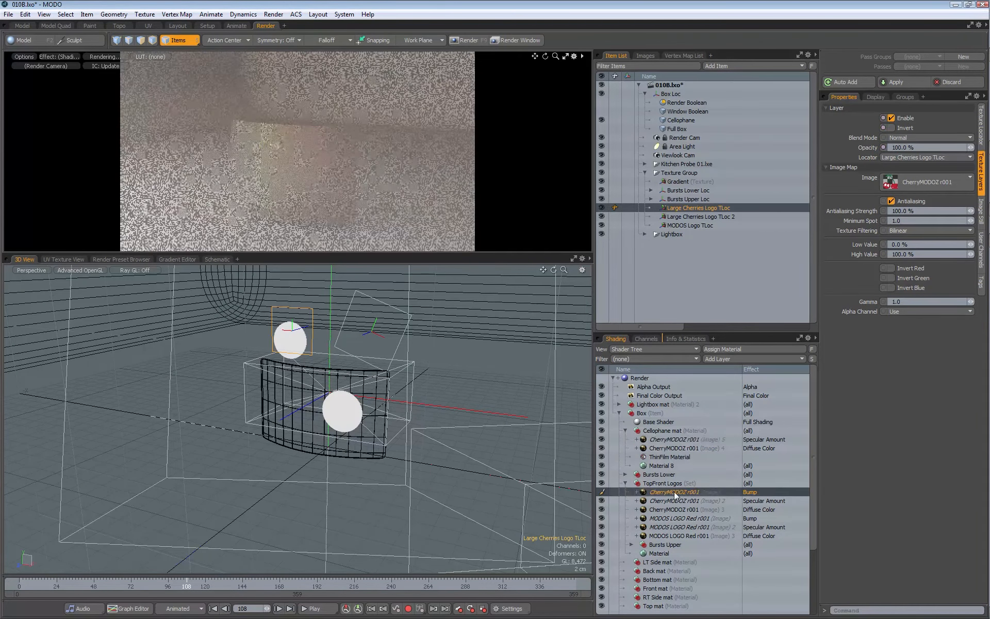
pyautogui.rightClick(673, 491)
pyautogui.click(661, 523)
pyautogui.moveTo(671, 492); pyautogui.dragTo(666, 456)
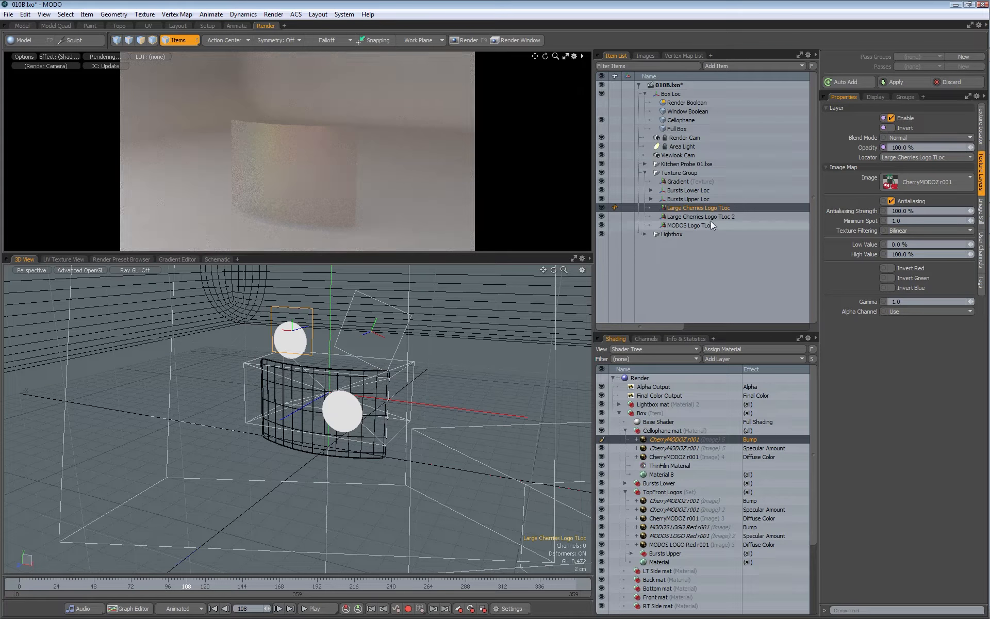
# - Check which texture locator each CherryMODOZ r001 layer uses in Cellophane mat and in TopFront Logos
pyautogui.click(690, 209)
pyautogui.click(694, 218)
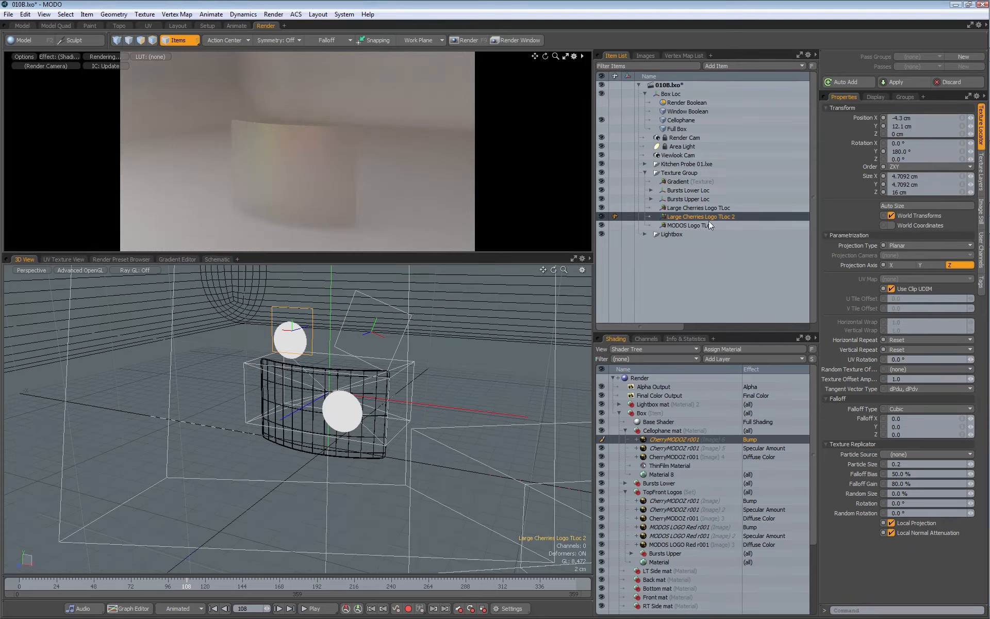
pyautogui.click(695, 210)
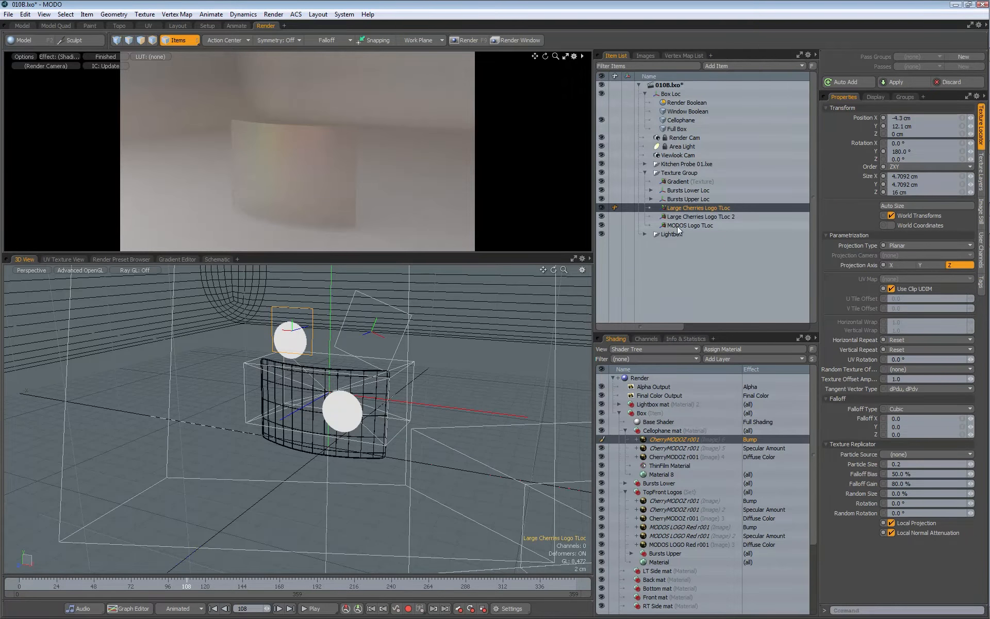
pyautogui.click(661, 441)
pyautogui.keyDown('shift'); pyautogui.click(673, 454); pyautogui.keyUp('shift')
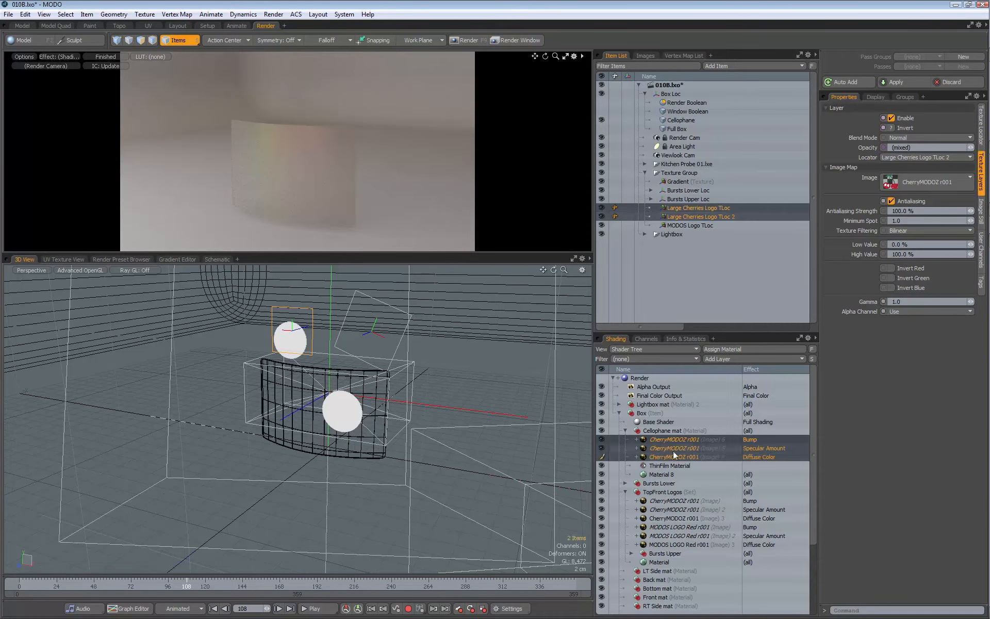
pyautogui.click(682, 501)
pyautogui.keyDown('shift'); pyautogui.click(678, 519); pyautogui.keyUp('shift')
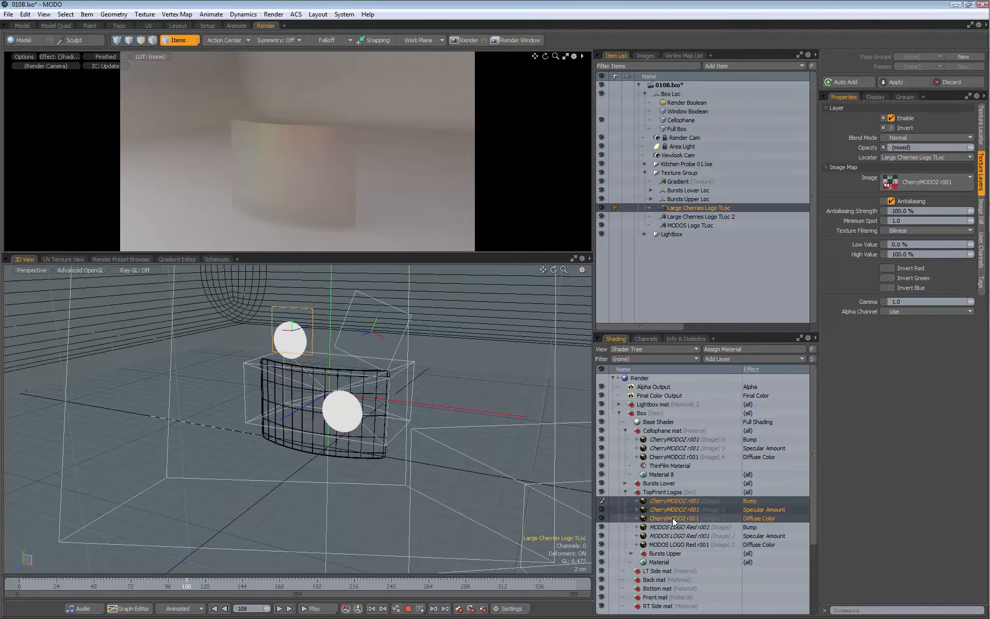
pyautogui.click(675, 441)
pyautogui.click(671, 456)
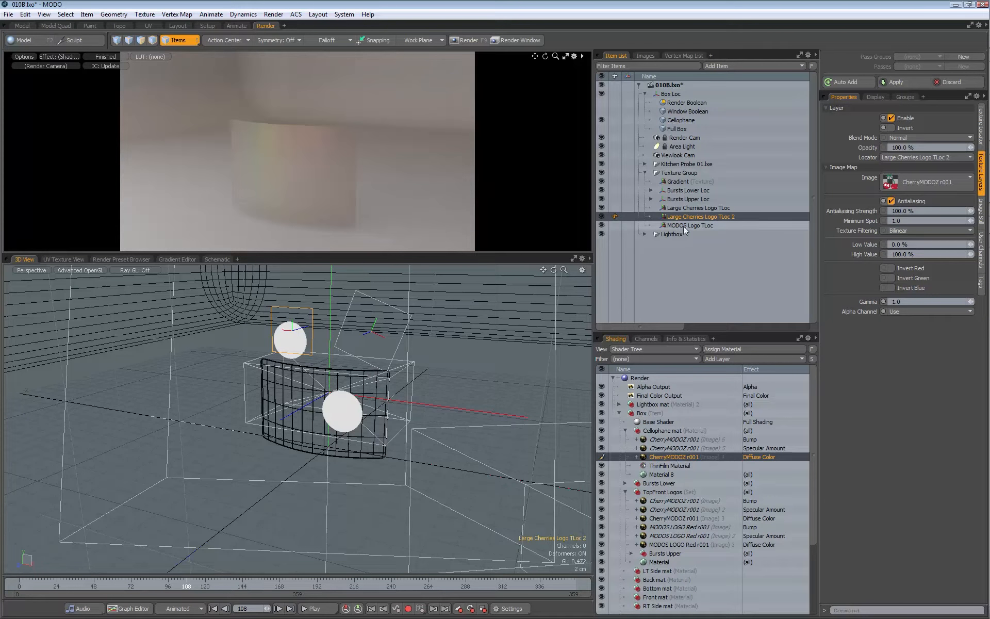
pyautogui.click(683, 448)
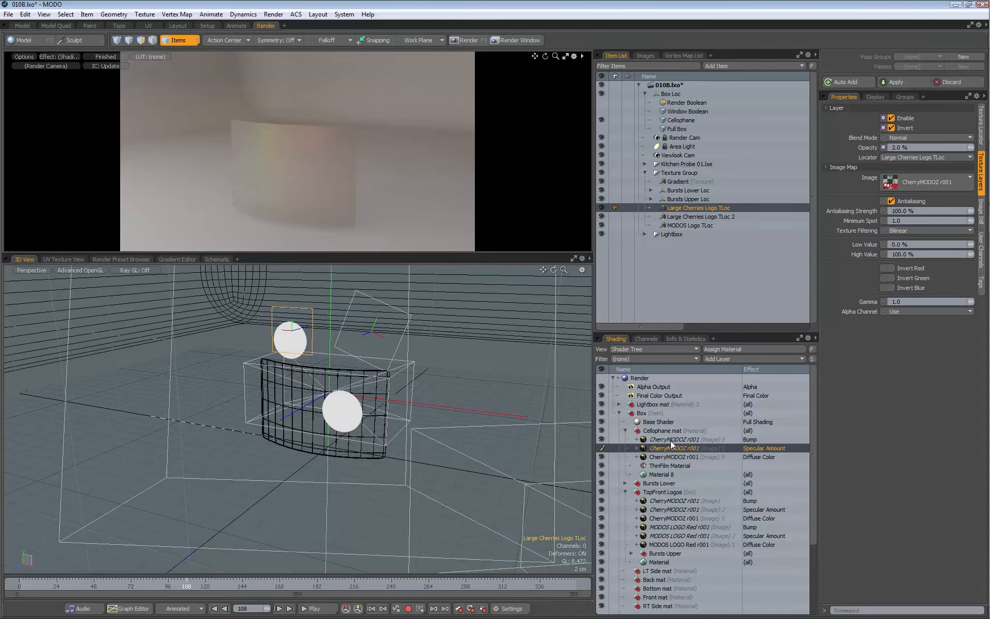
pyautogui.click(670, 440)
pyautogui.click(685, 448)
# - Rename the duplicated cherries locator Lower Large Cherries Logo TLoc and the original one Upper Large Cherries Logo TLoc
pyautogui.click(688, 216)
pyautogui.doubleClick(710, 216)
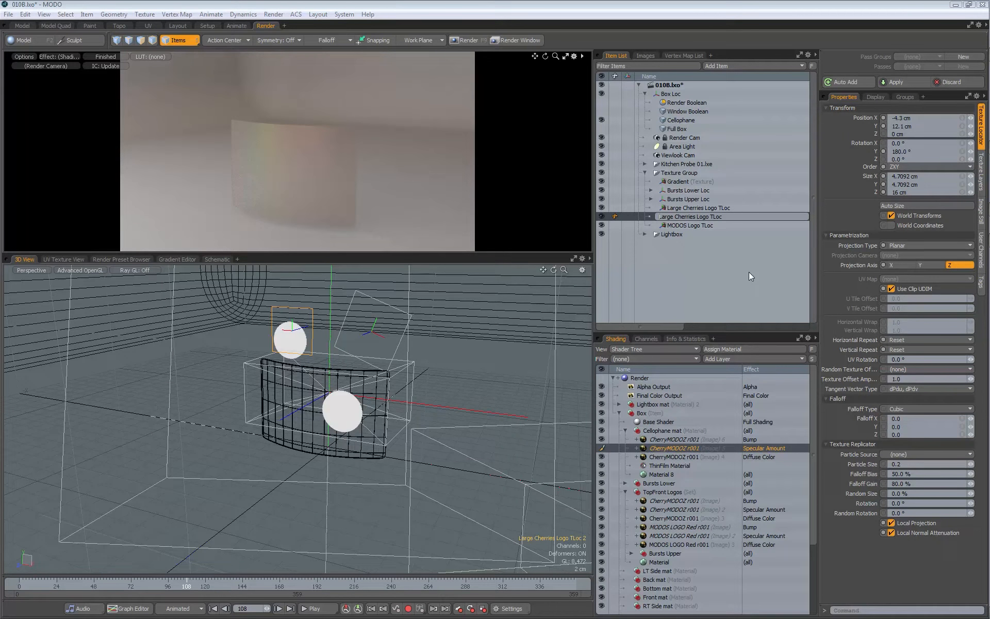
pyautogui.write('Lower')
pyautogui.press('Return')
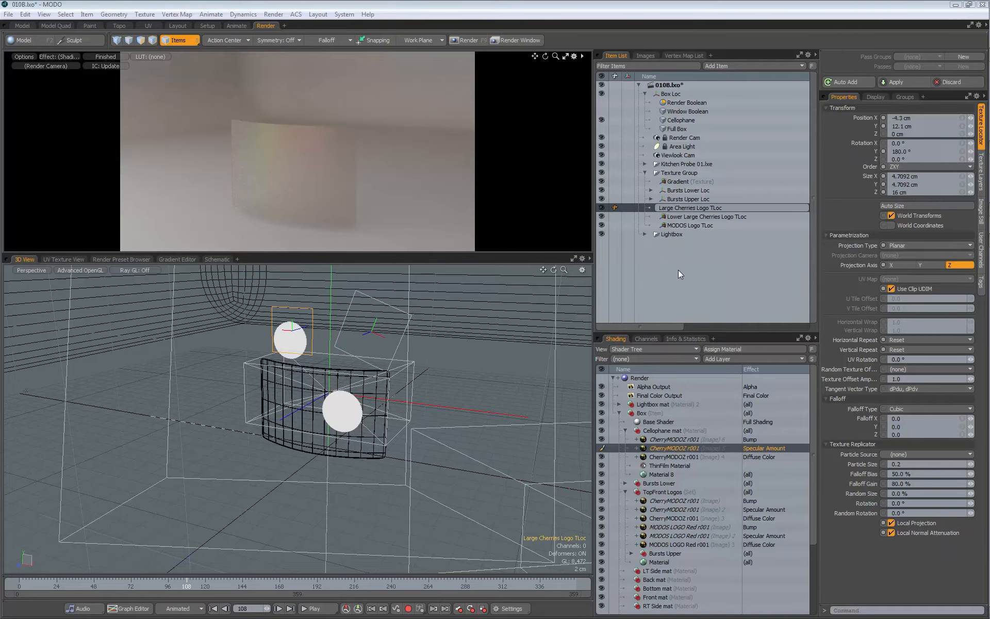
pyautogui.write('Upper')
pyautogui.press('Return')
# - Assign Lower Large Cherries Logo TLoc as the locator of all three CherryMODOZ r001 layers in Cellophane mat
pyautogui.click(673, 439)
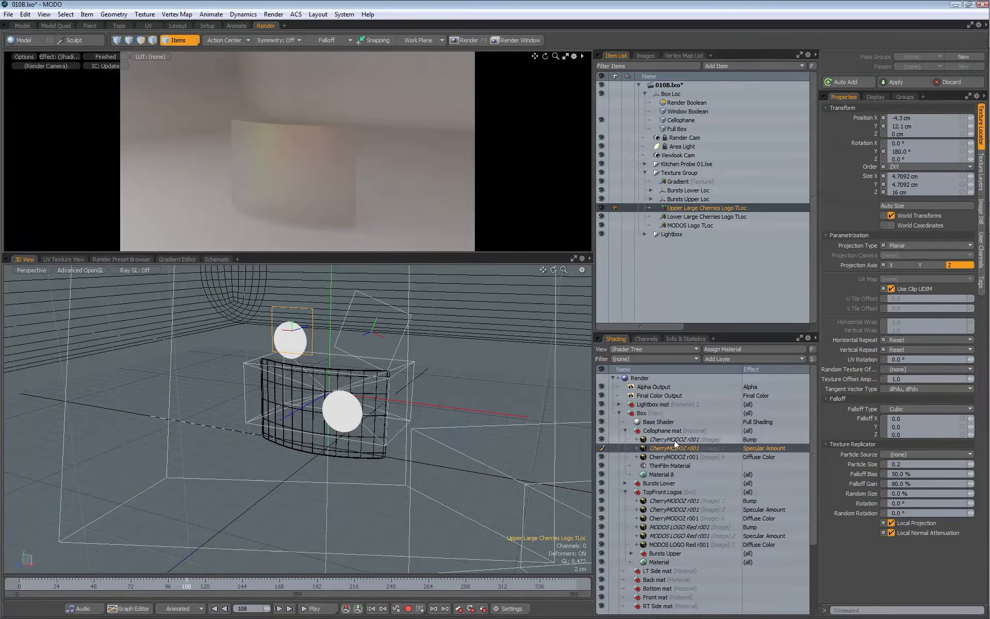
pyautogui.keyDown('shift'); pyautogui.click(673, 456); pyautogui.keyUp('shift')
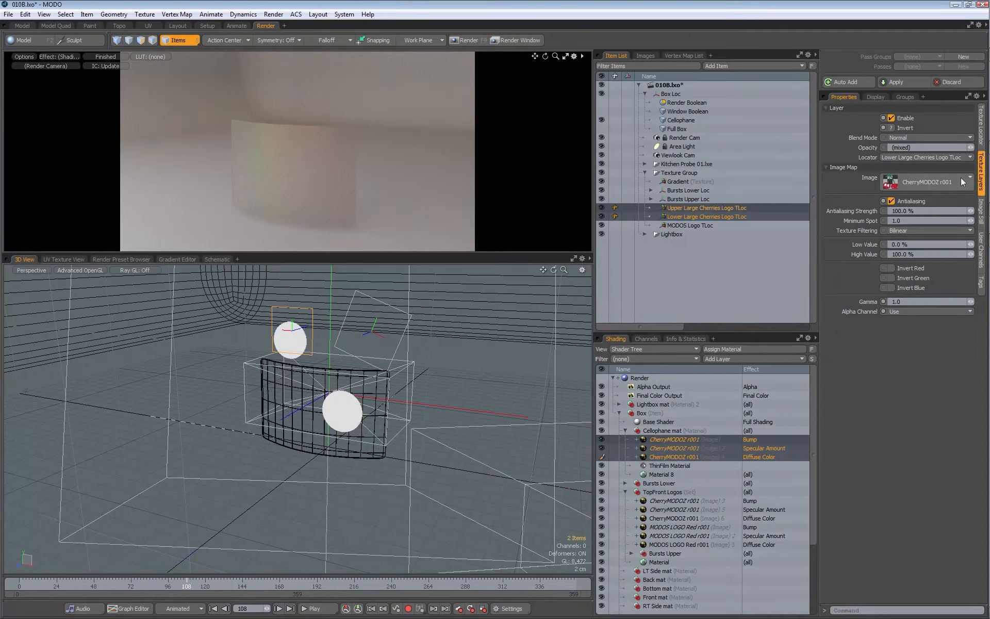
pyautogui.click(907, 157)
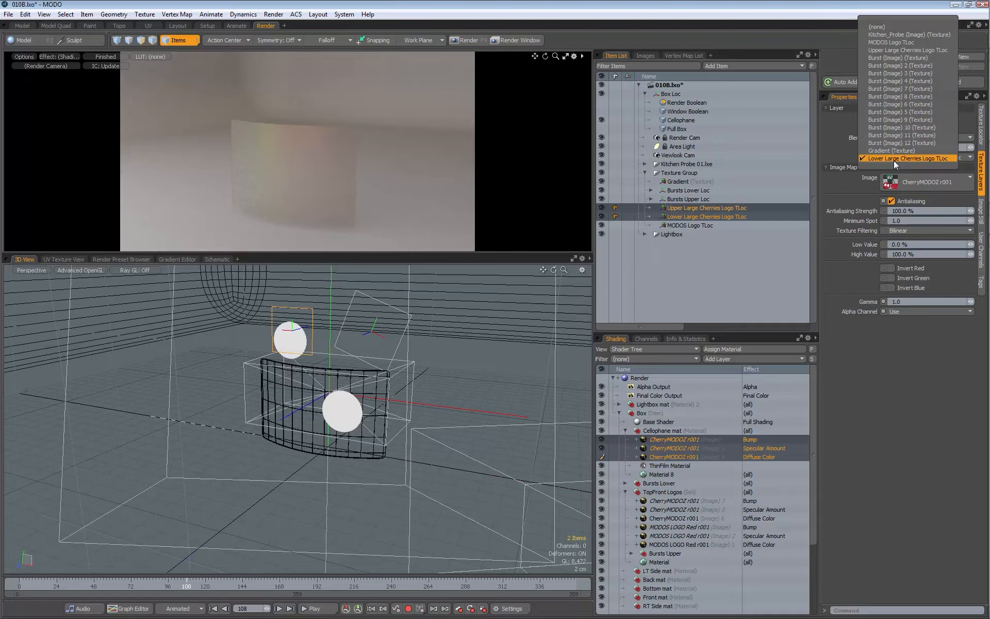
pyautogui.click(893, 161)
# - Verify the locator assigned to each cherry logo layer in Cellophane mat and TopFront Logos
pyautogui.click(682, 200)
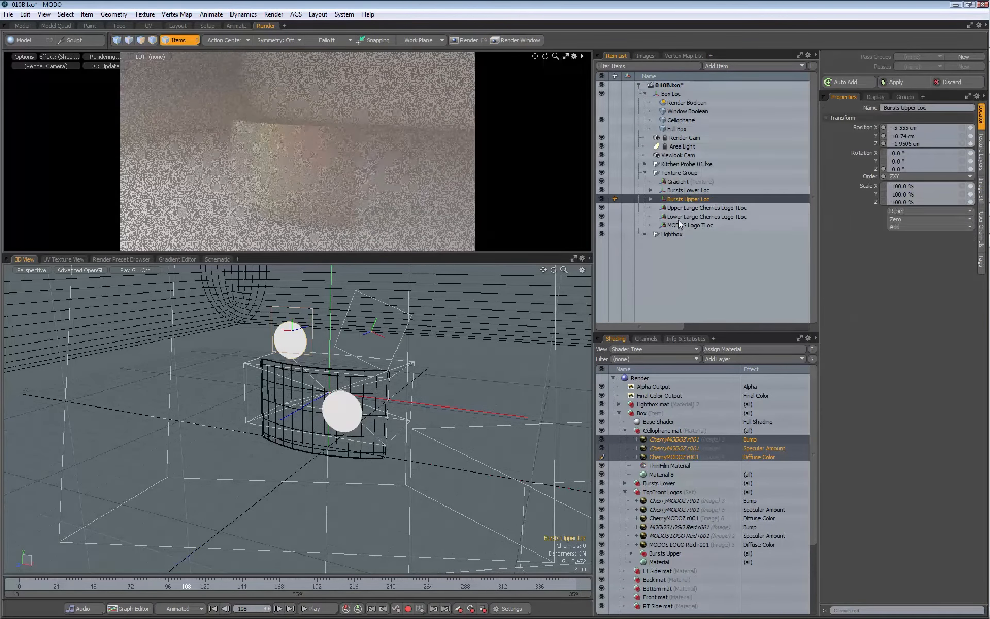
pyautogui.click(676, 447)
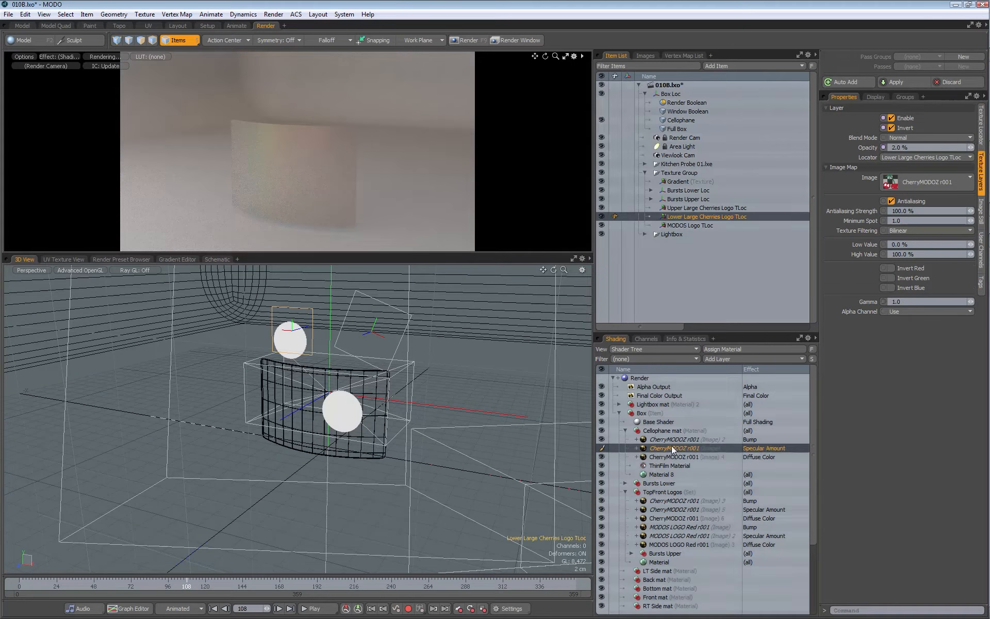
pyautogui.click(674, 455)
pyautogui.click(675, 439)
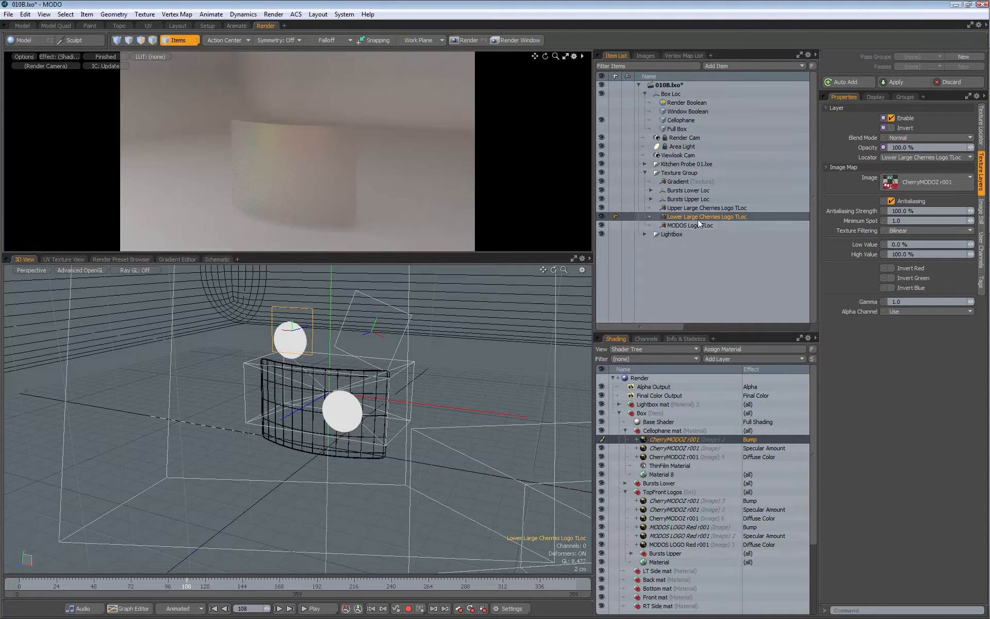
pyautogui.click(676, 501)
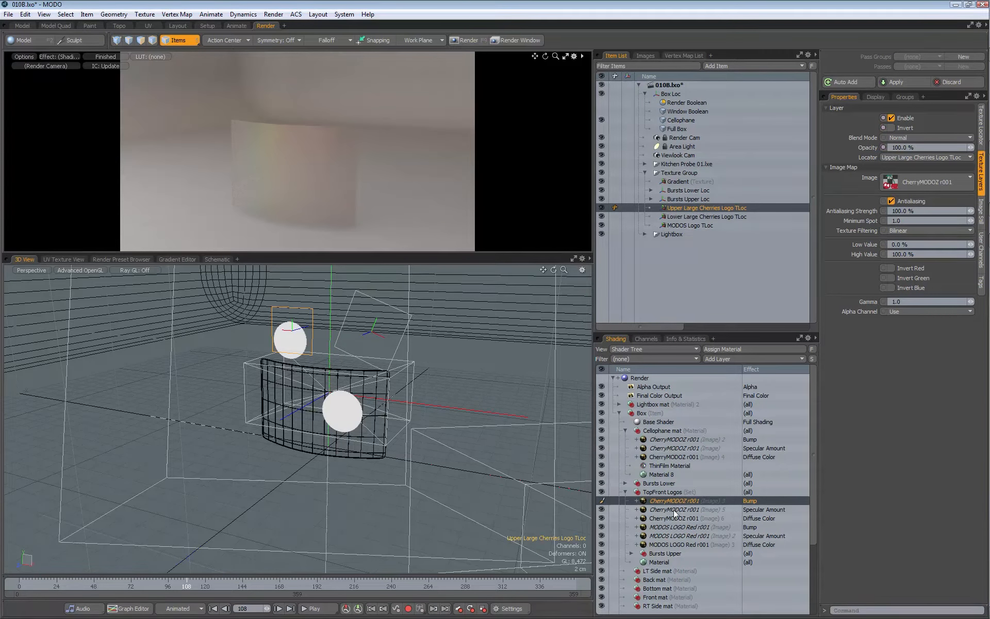
pyautogui.click(673, 518)
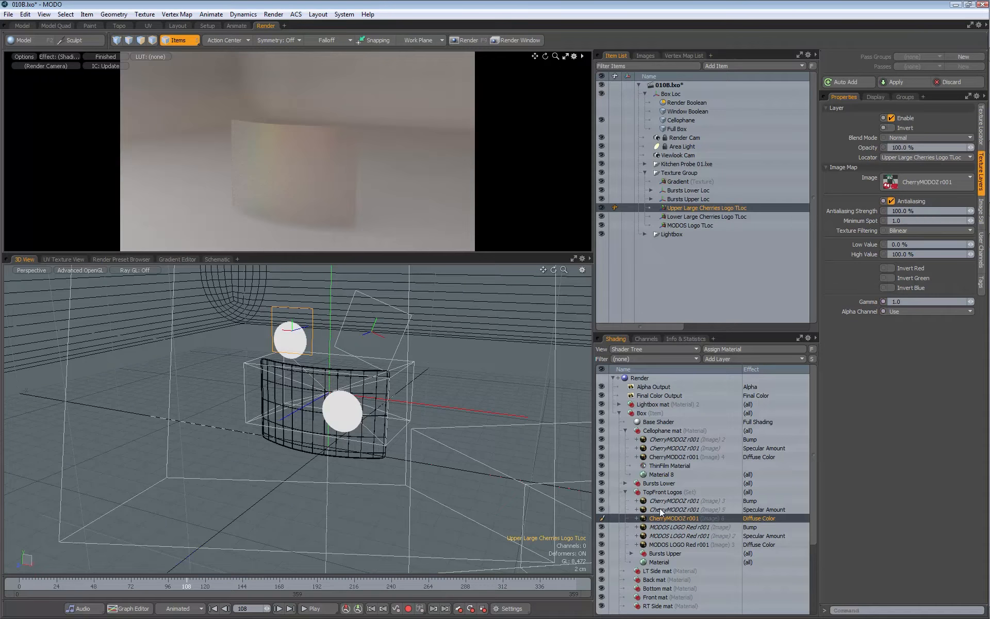
pyautogui.click(661, 511)
pyautogui.click(670, 502)
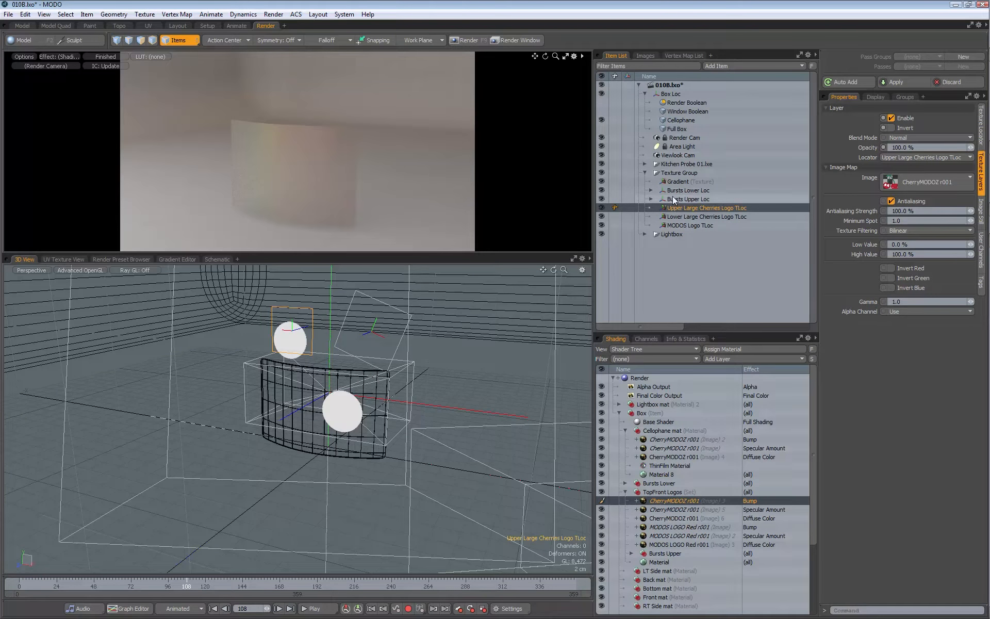
# - Rename the Gradient texture locator as Base Color Gradient
pyautogui.click(684, 181)
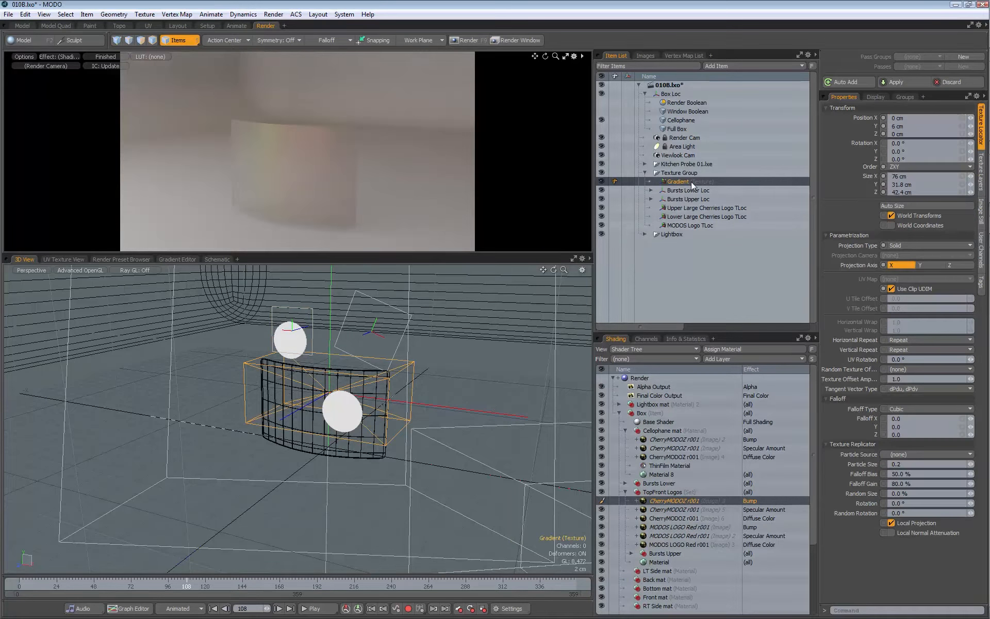
pyautogui.press('BackSpace')
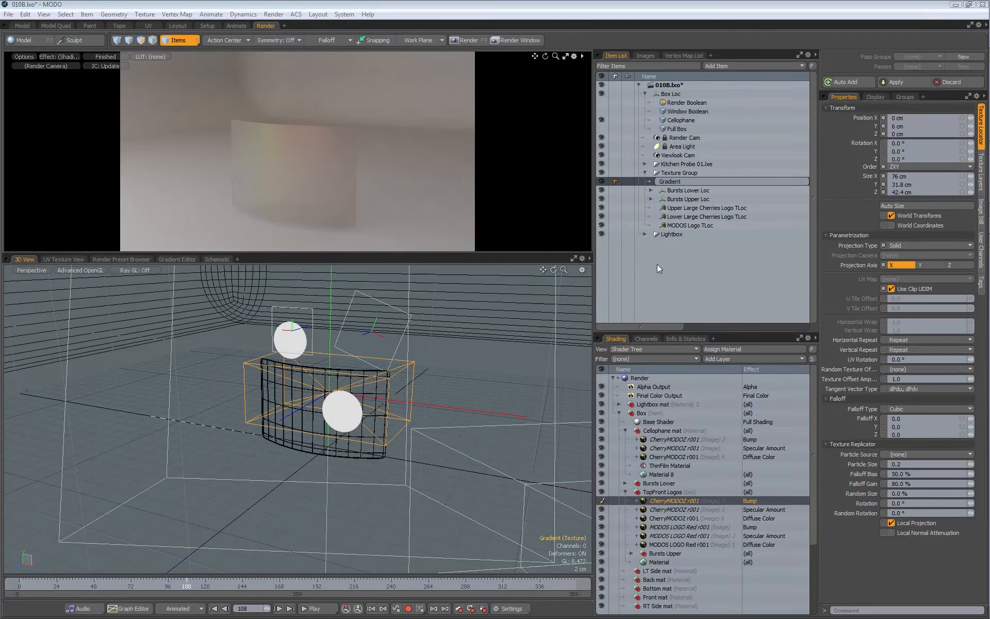
pyautogui.press('Home')
pyautogui.write('Base Color')
pyautogui.press('Return')
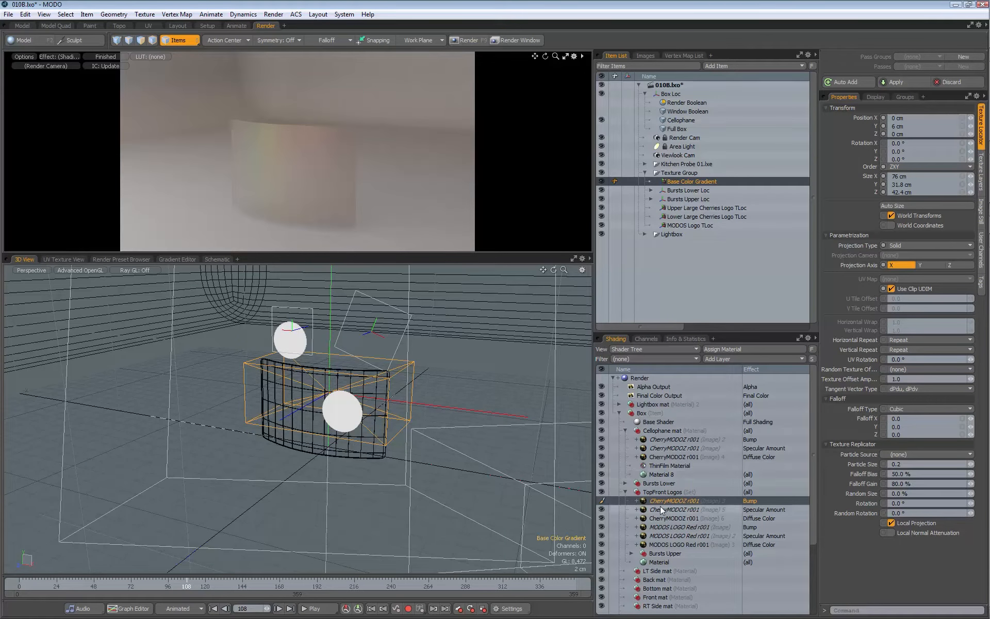
# - Move Lower Large Cherries Logo TLoc onto the cellophane window, to about X 3.1 cm, Y 5.55 cm, Z 4.45 cm
pyautogui.click(690, 217)
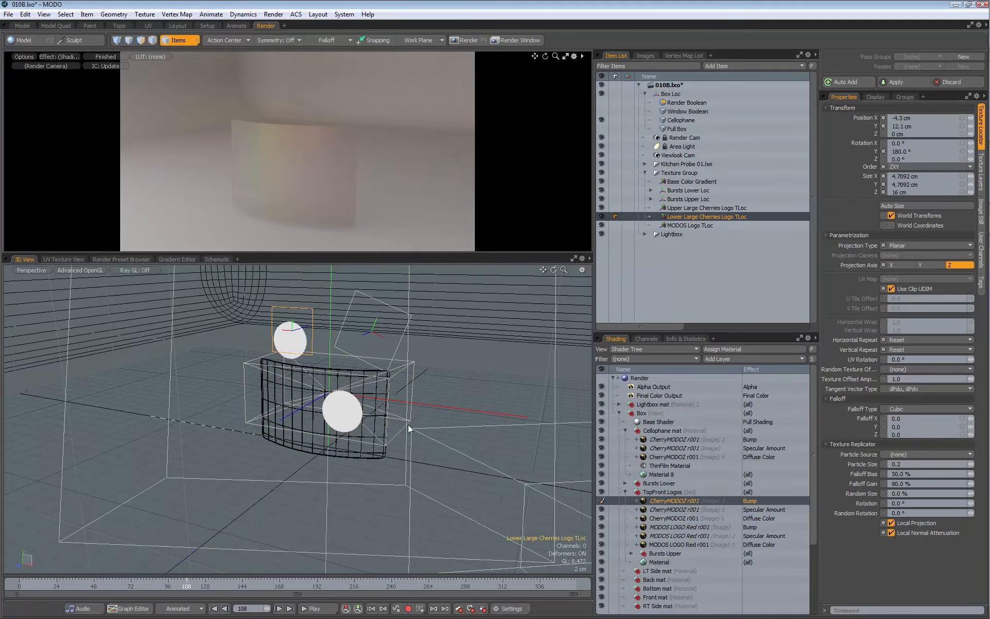
pyautogui.press('w')
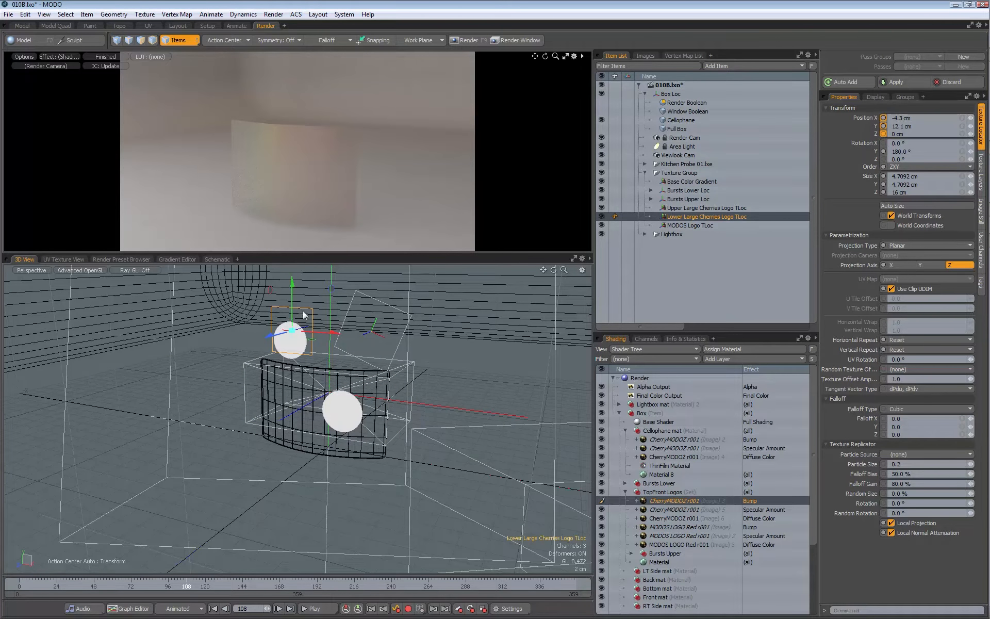
pyautogui.moveTo(330, 290); pyautogui.dragTo(389, 351)
pyautogui.keyDown('alt'); pyautogui.moveTo(324, 378); pyautogui.dragTo(379, 309); pyautogui.keyUp('alt')
pyautogui.scroll(3, 310, 330)
pyautogui.scroll(3, 289, 343)
pyautogui.scroll(-5, 360, 366)
pyautogui.press('q')
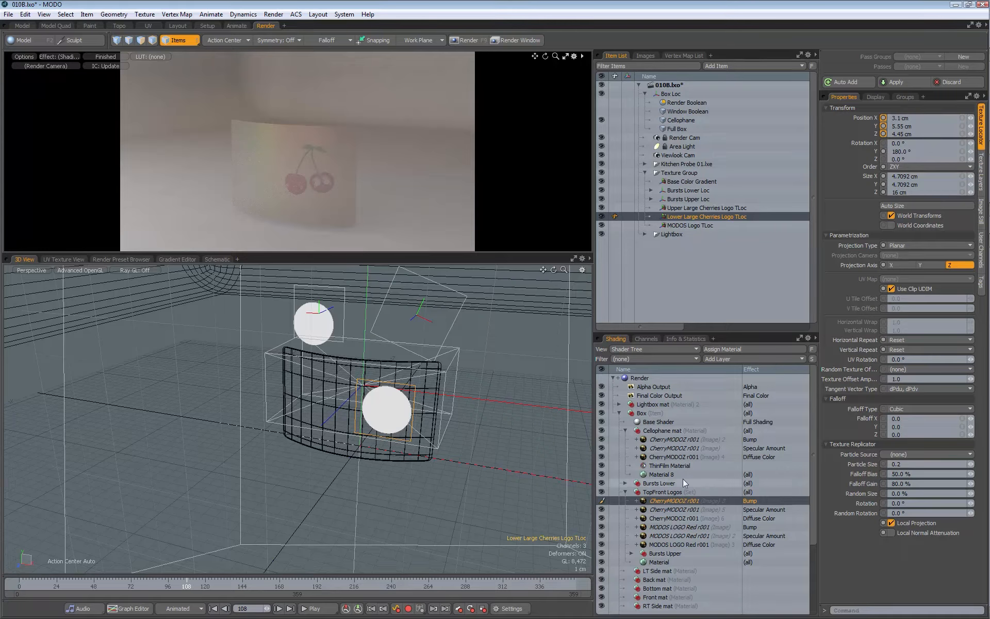
# - Mask Cellophane mat's material with a duplicate of its CherryMODOZ r001 Bump layer, and show Render Boolean, Window Boolean and Full Box
pyautogui.click(660, 475)
pyautogui.click(981, 161)
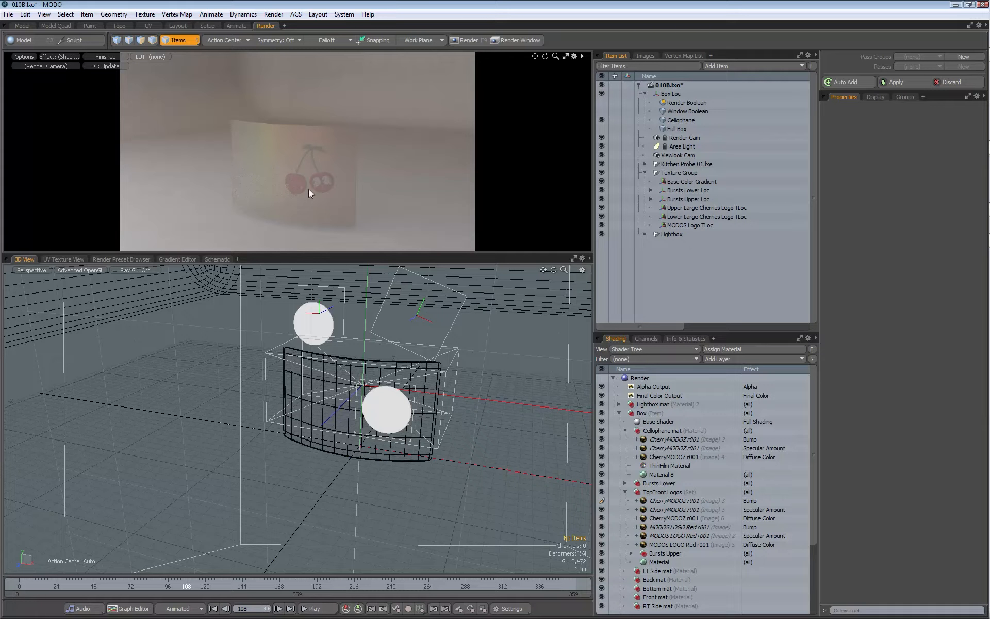
pyautogui.click(686, 441)
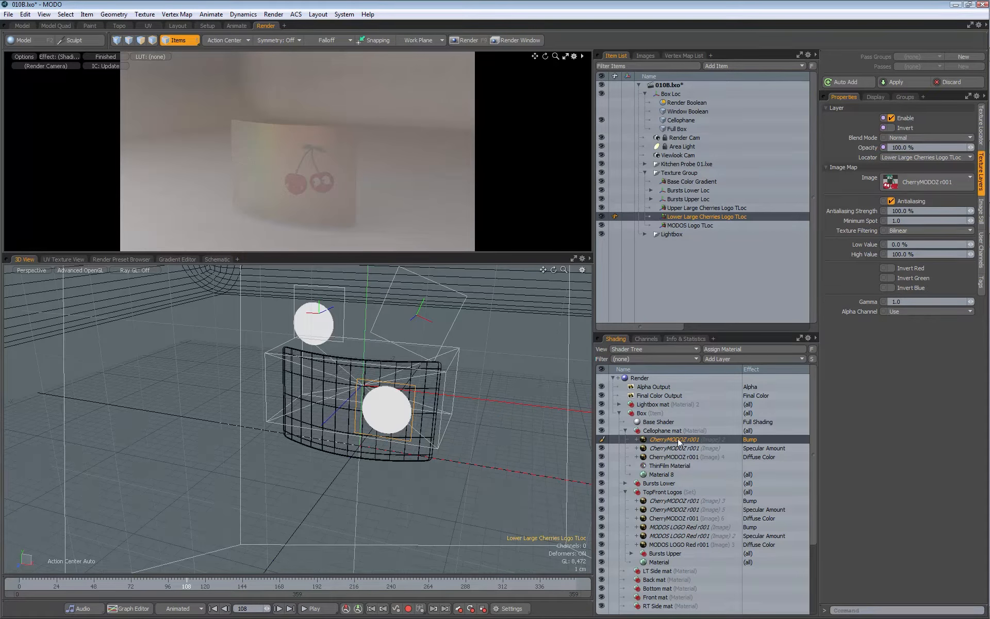
pyautogui.rightClick(675, 442)
pyautogui.click(667, 477)
pyautogui.moveTo(662, 442); pyautogui.dragTo(666, 485)
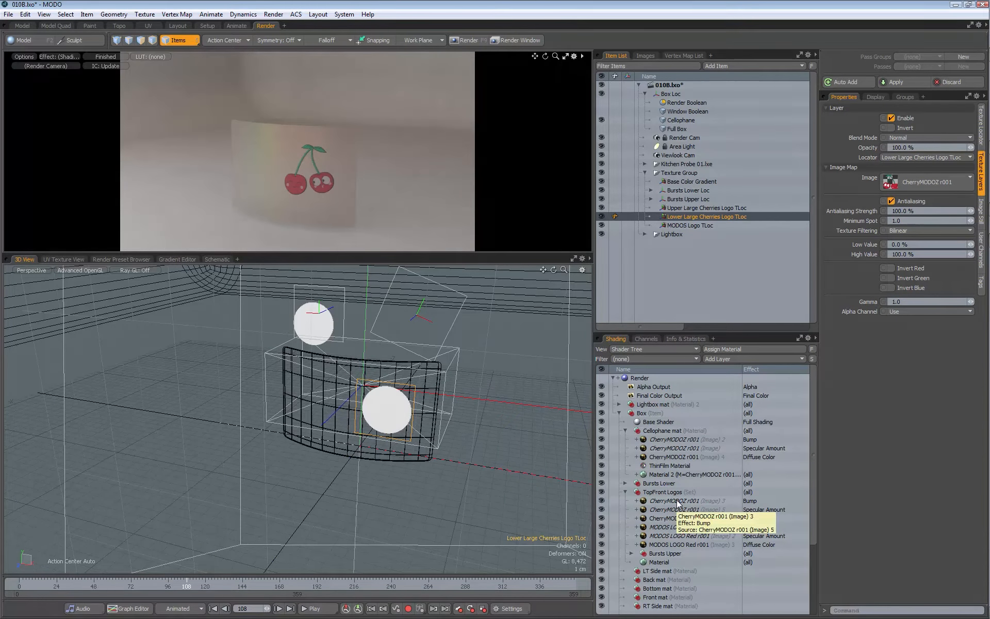
pyautogui.moveTo(602, 103); pyautogui.dragTo(601, 127)
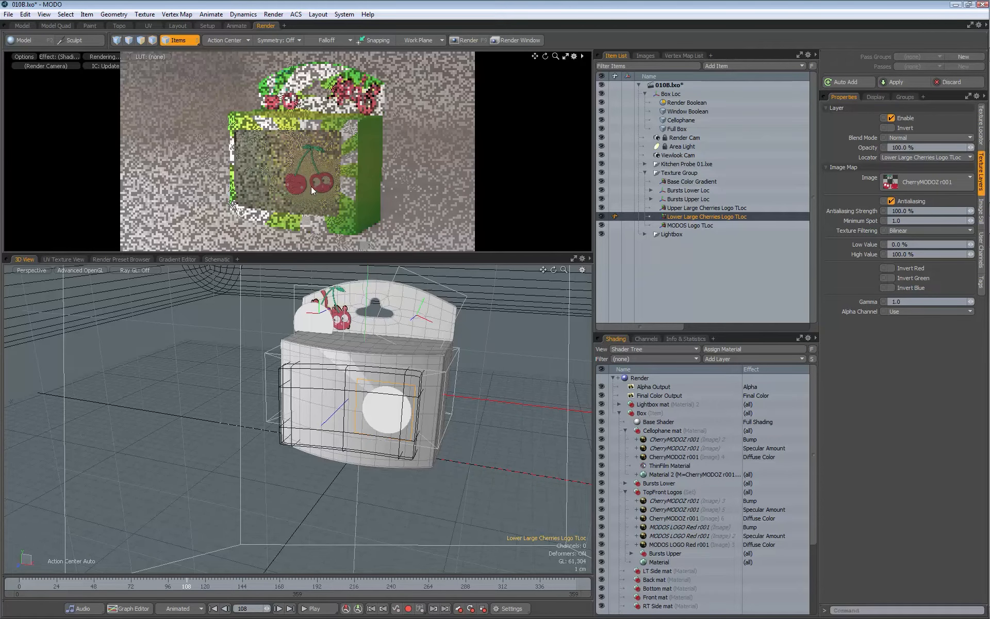
# - Set the High Value of the CherryMODOZ r001 layer mask on the Cellophane material to 1%, and finally to 0%
pyautogui.click(637, 474)
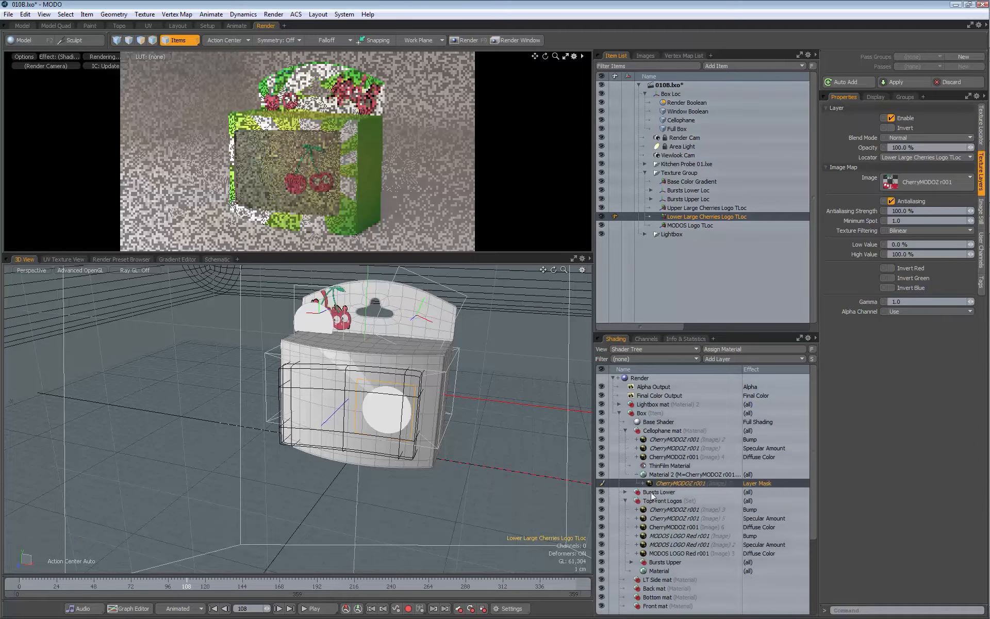
pyautogui.click(678, 474)
pyautogui.click(682, 483)
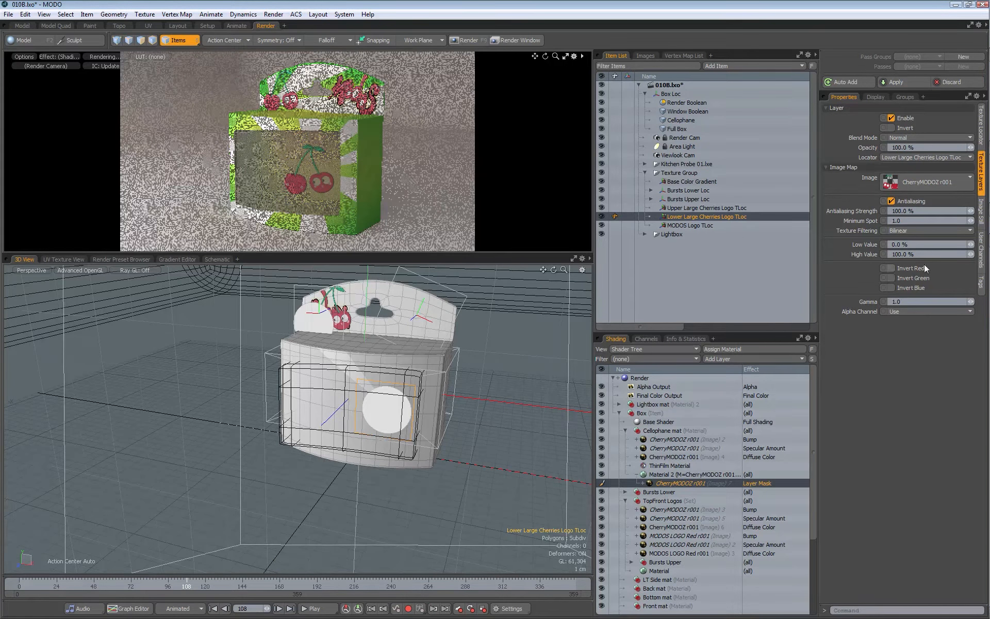
pyautogui.click(902, 254)
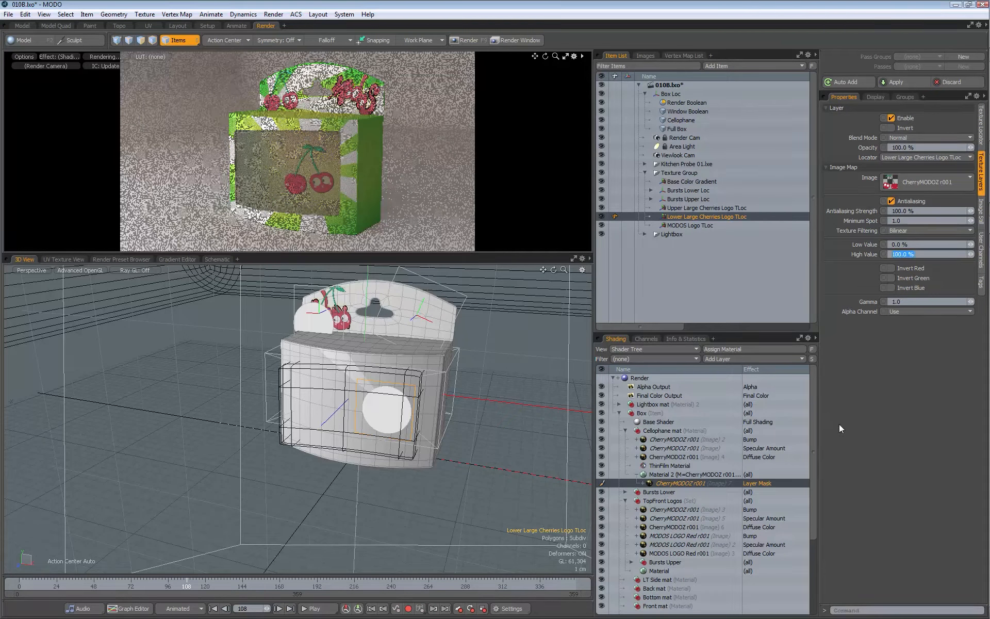
pyautogui.write('1')
pyautogui.press('Return')
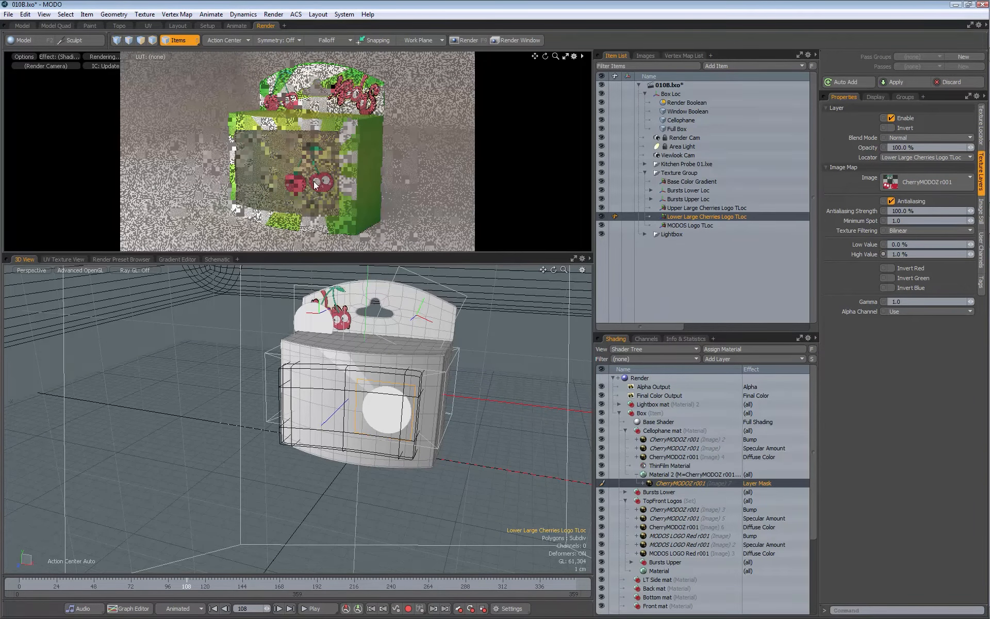
pyautogui.moveTo(912, 255); pyautogui.dragTo(837, 252)
pyautogui.write('0')
pyautogui.press('Return')
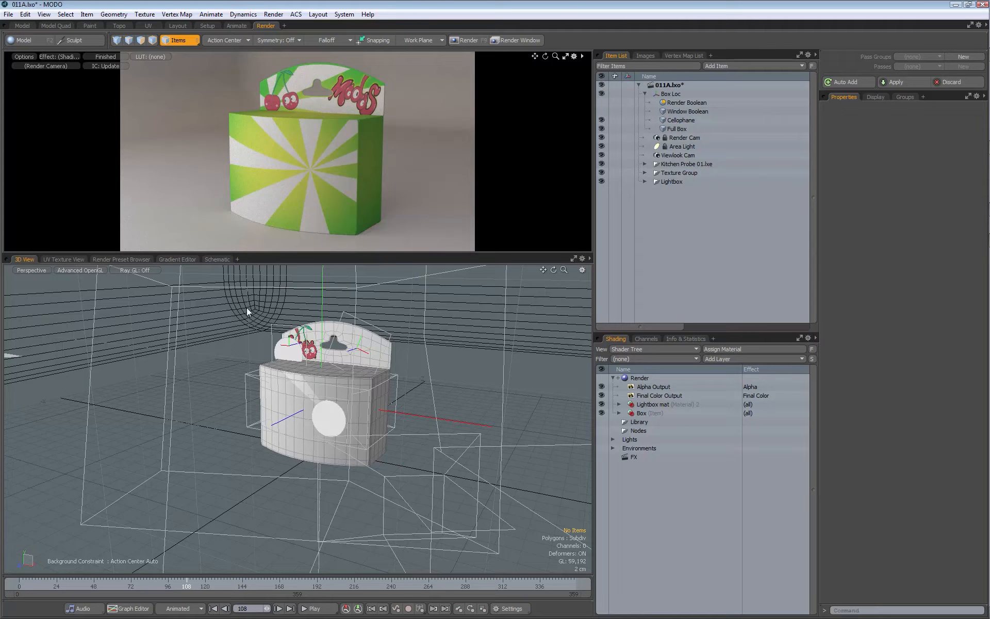
# - Duplicate the CherryMODOZ r001 Diffuse Color layer of TopFront Logos and move the copy into Whole Box, above its Gradient
pyautogui.click(619, 413)
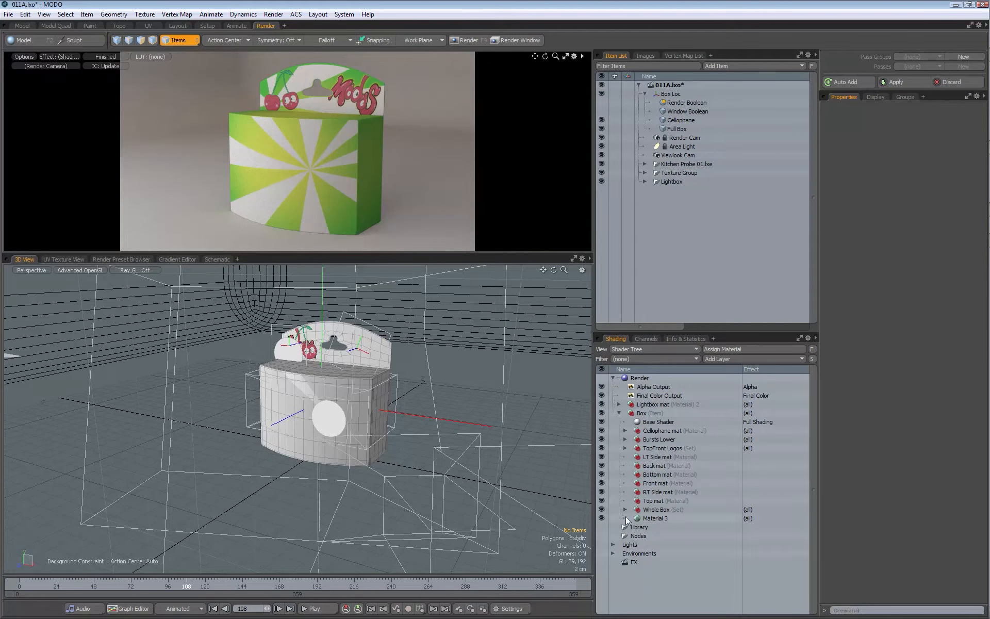
pyautogui.click(662, 510)
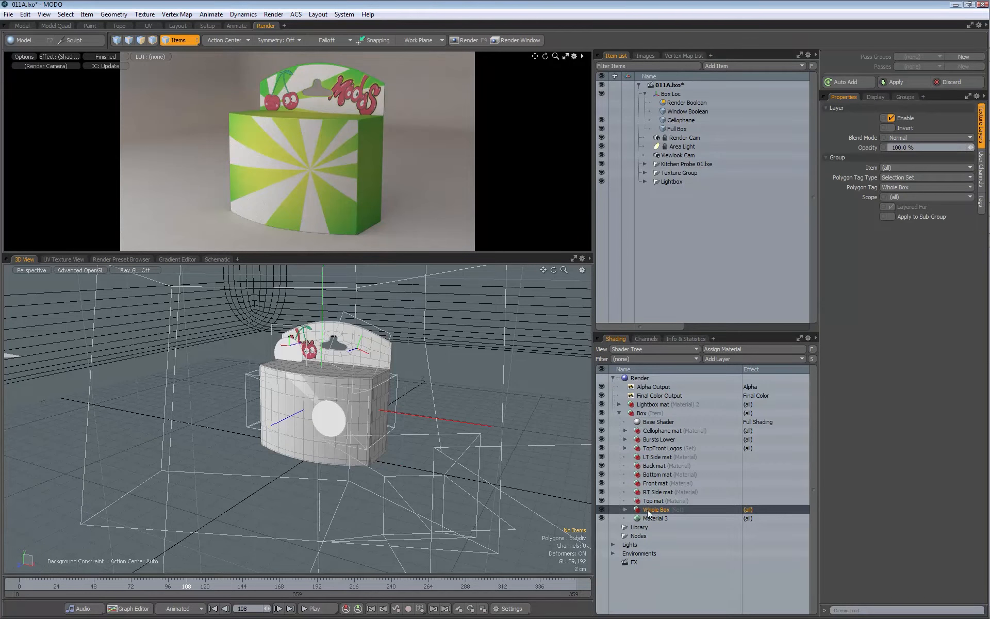
pyautogui.click(625, 510)
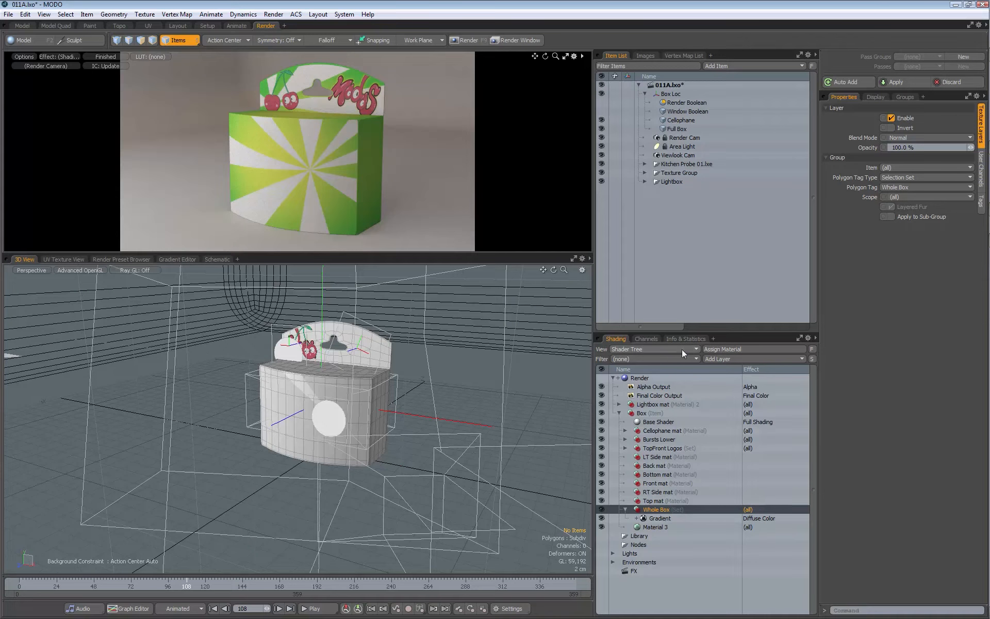
pyautogui.click(625, 448)
pyautogui.click(671, 473)
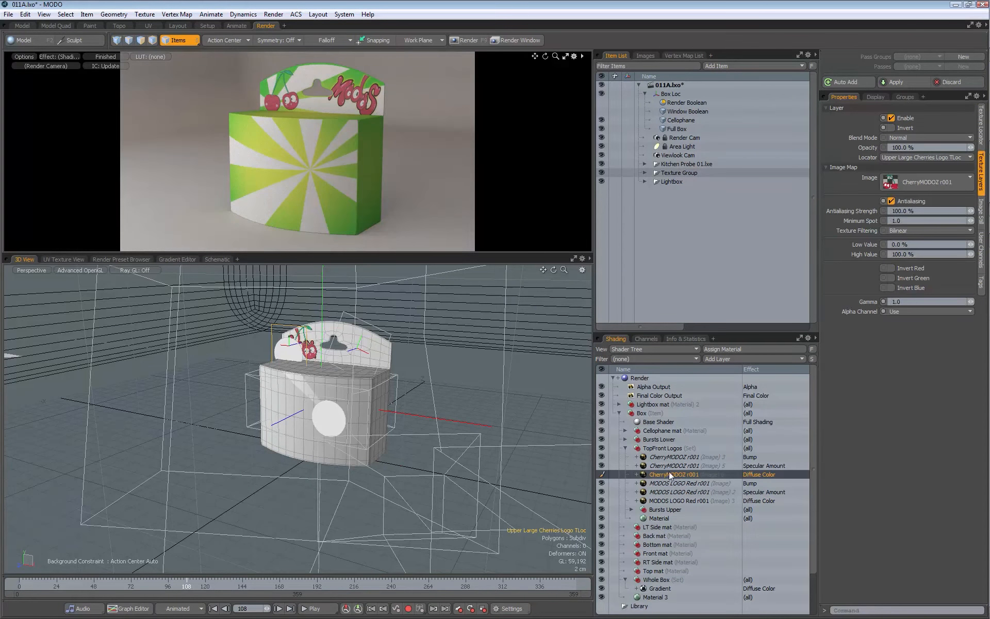
pyautogui.scroll(-3, 811, 416)
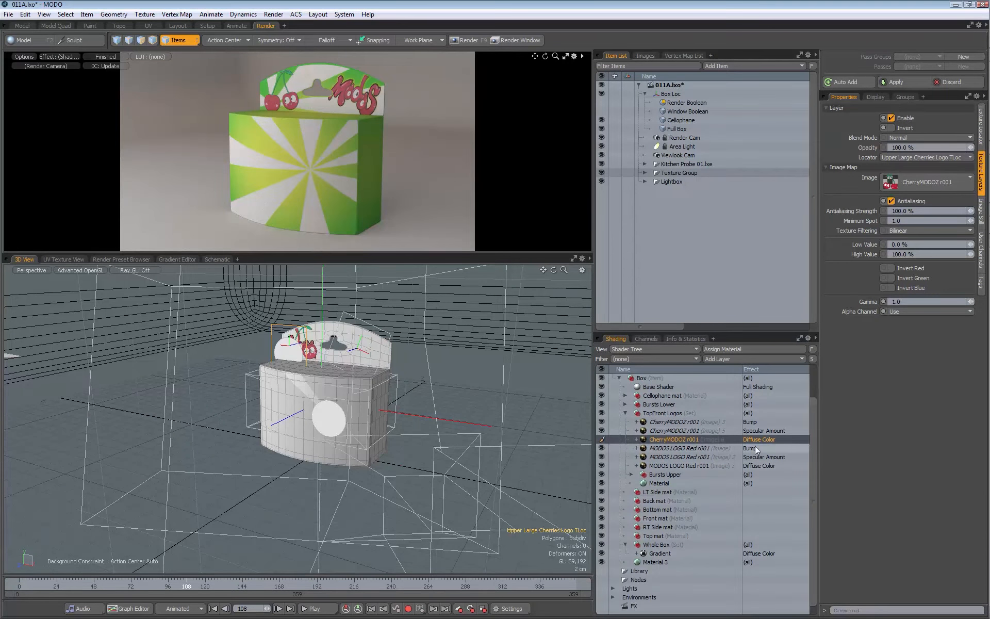
pyautogui.rightClick(669, 440)
pyautogui.click(653, 477)
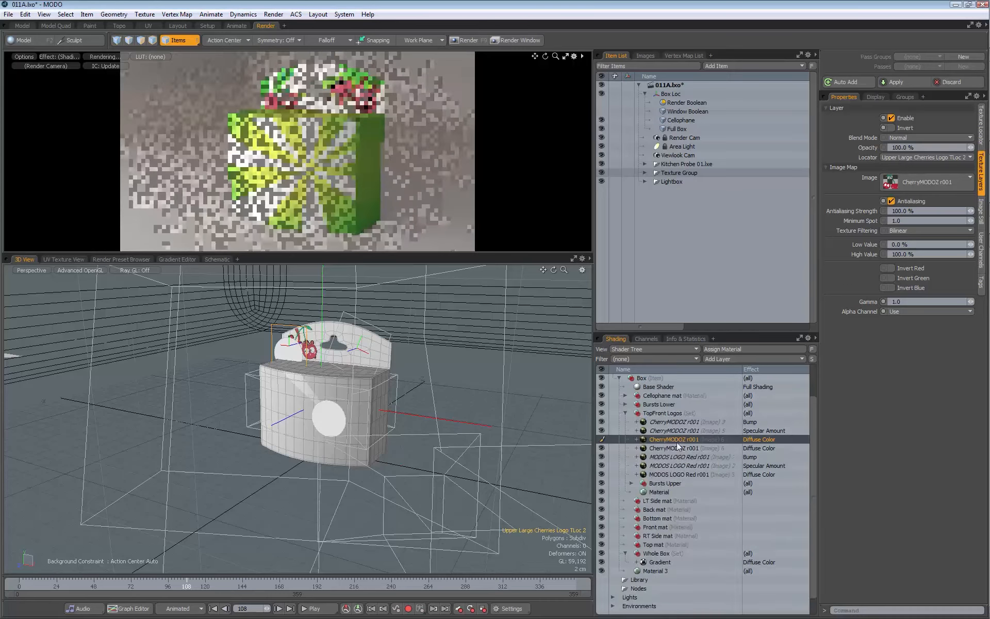
pyautogui.moveTo(667, 559); pyautogui.dragTo(667, 558)
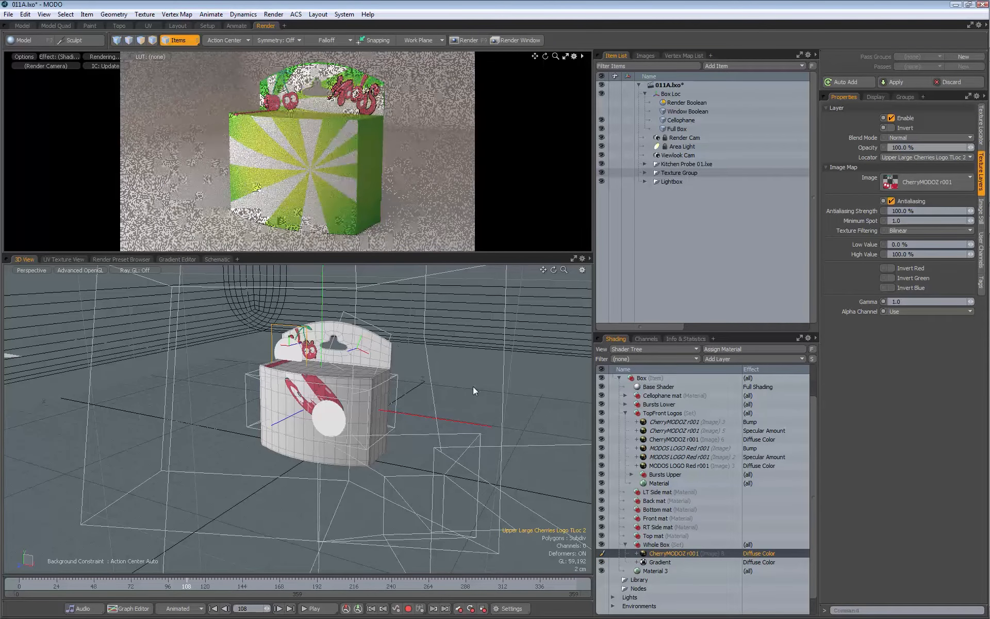
# - Move the copied cherry layer's texture locator onto the box's front face, to about X -2.9 cm, Y 4.1 cm, Z 3.6 cm
pyautogui.press('w')
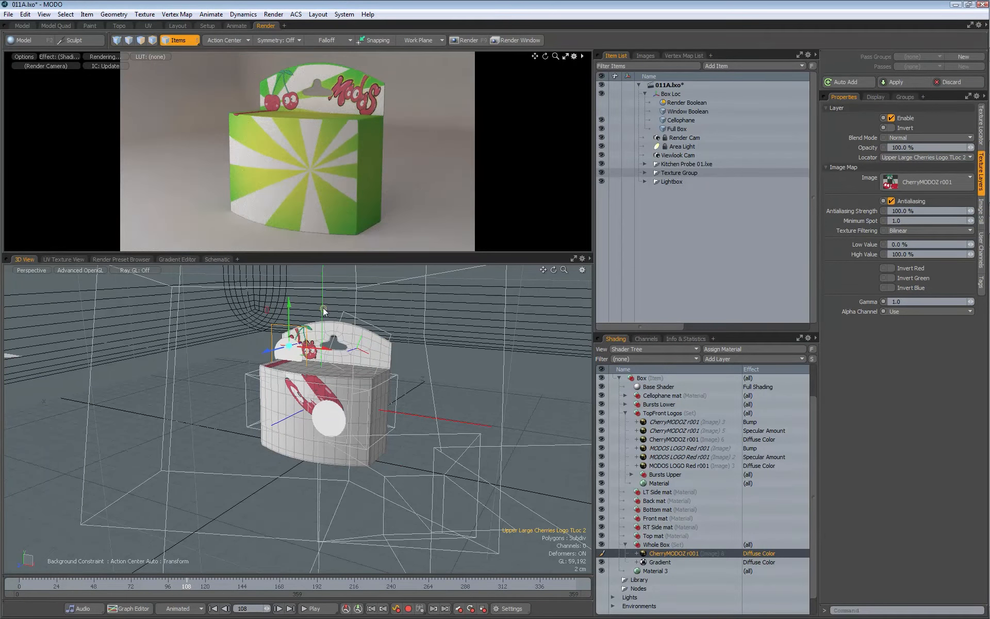
pyautogui.moveTo(323, 311); pyautogui.dragTo(325, 363)
pyautogui.moveTo(289, 398); pyautogui.dragTo(283, 422)
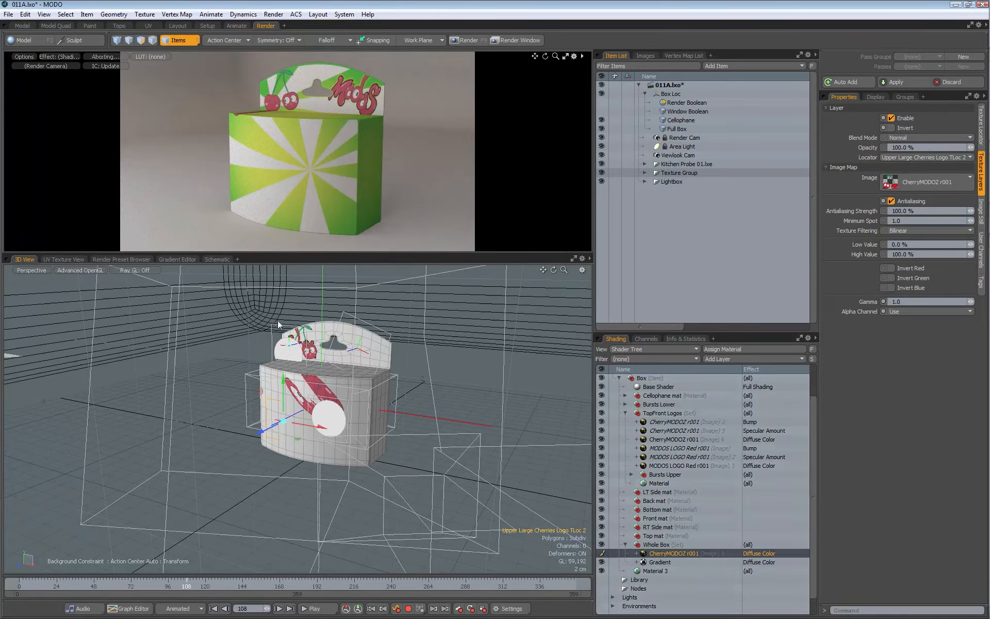
pyautogui.press('q')
# - Set the copied cherry locator's size to 2 cm on all three axes
pyautogui.click(982, 127)
pyautogui.moveTo(964, 176); pyautogui.dragTo(888, 176)
pyautogui.write('2')
pyautogui.hotkey('ctrl', 'Return')
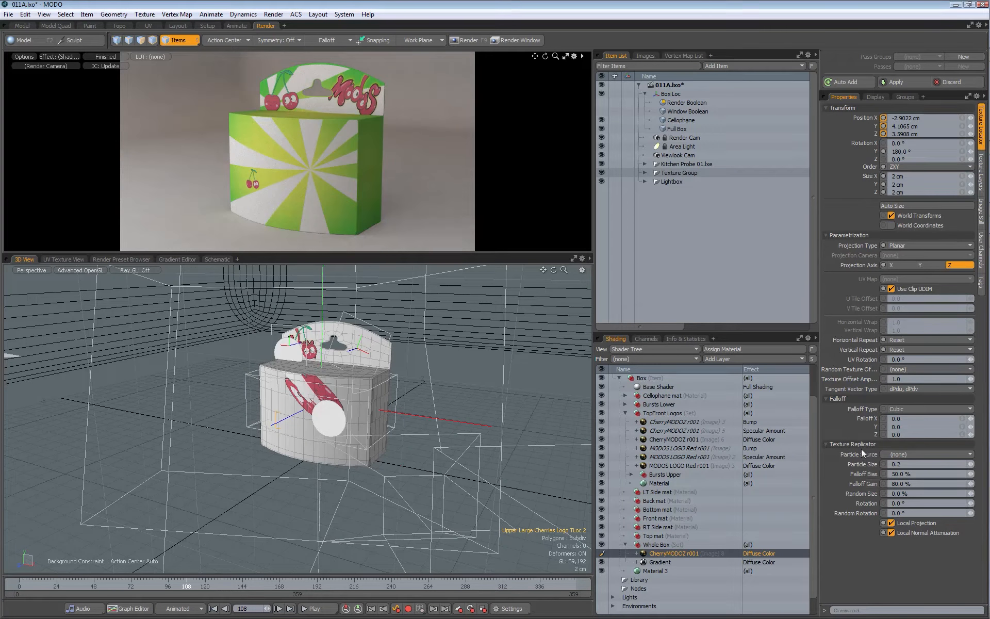
# - Add a new mesh item under Box Loc and rename it Cherry Sprinkle Source
pyautogui.click(918, 454)
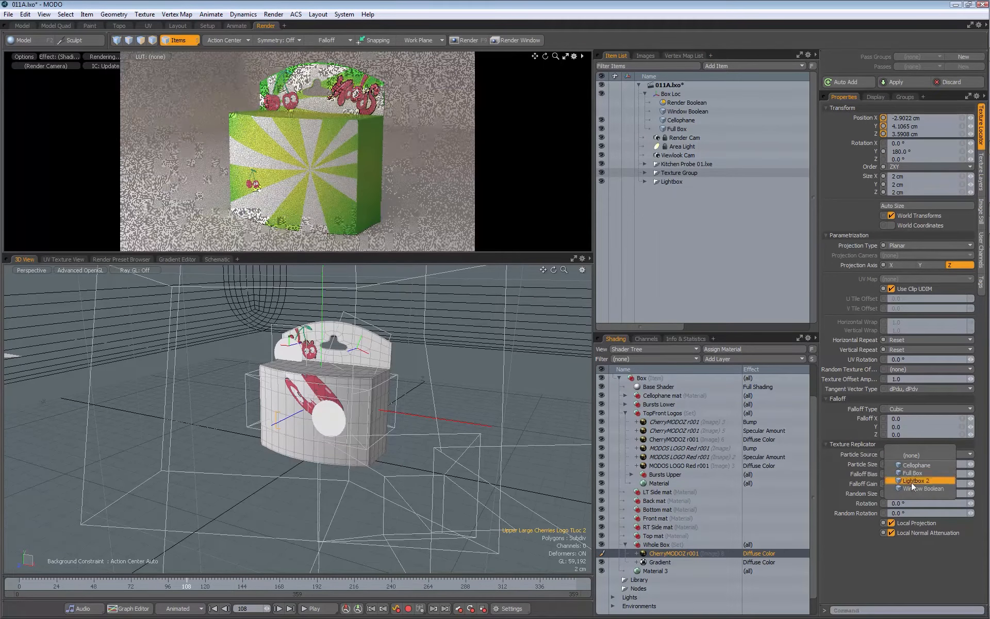
pyautogui.click(901, 566)
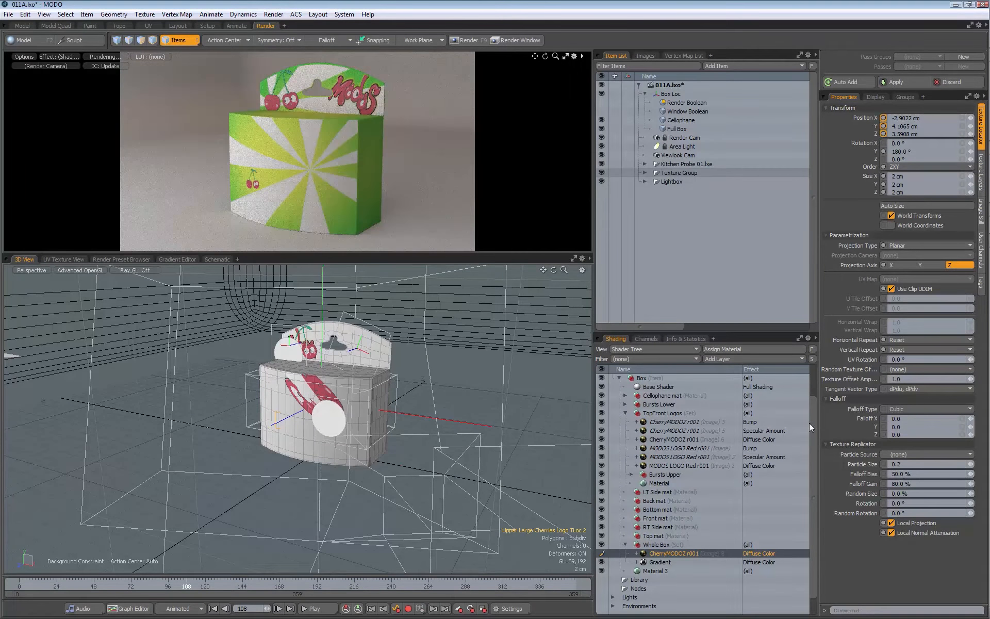
pyautogui.click(119, 25)
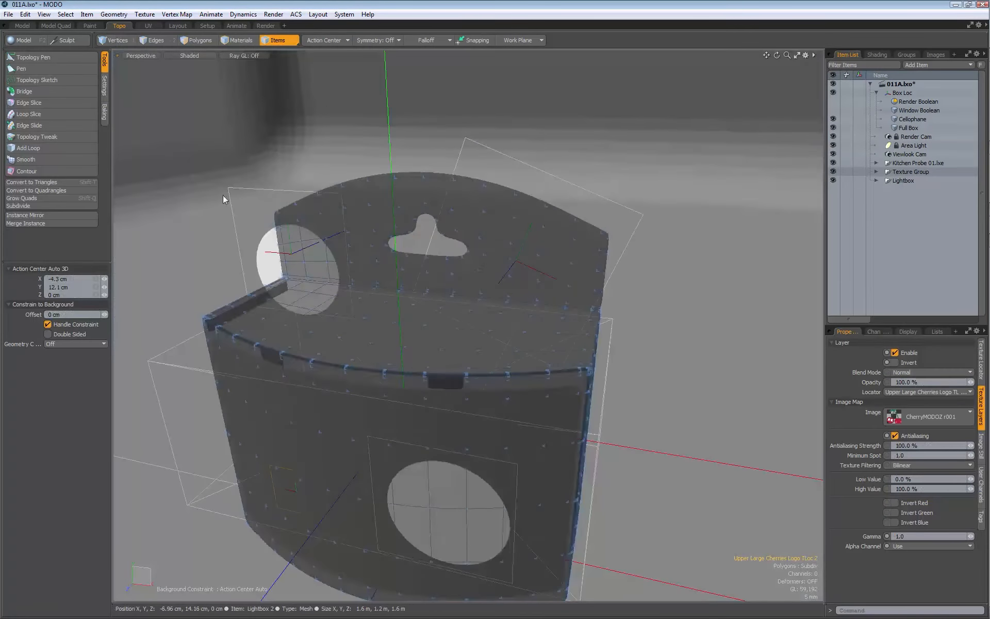
pyautogui.click(916, 65)
pyautogui.click(908, 97)
pyautogui.click(876, 172)
pyautogui.moveTo(908, 215); pyautogui.dragTo(898, 148)
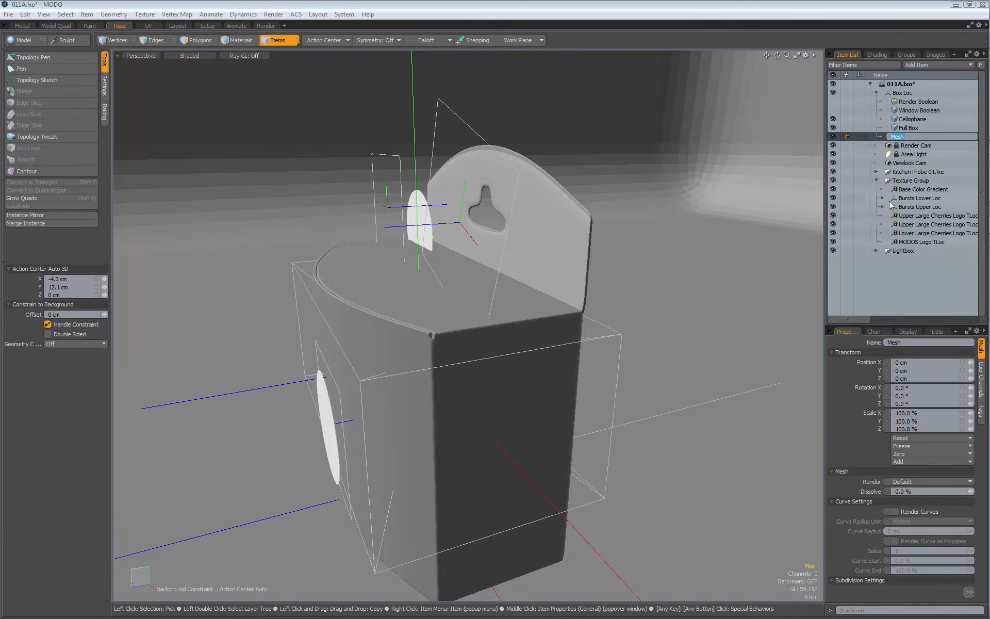
pyautogui.write('Cherry Sprinkle Source')
pyautogui.press('Return')
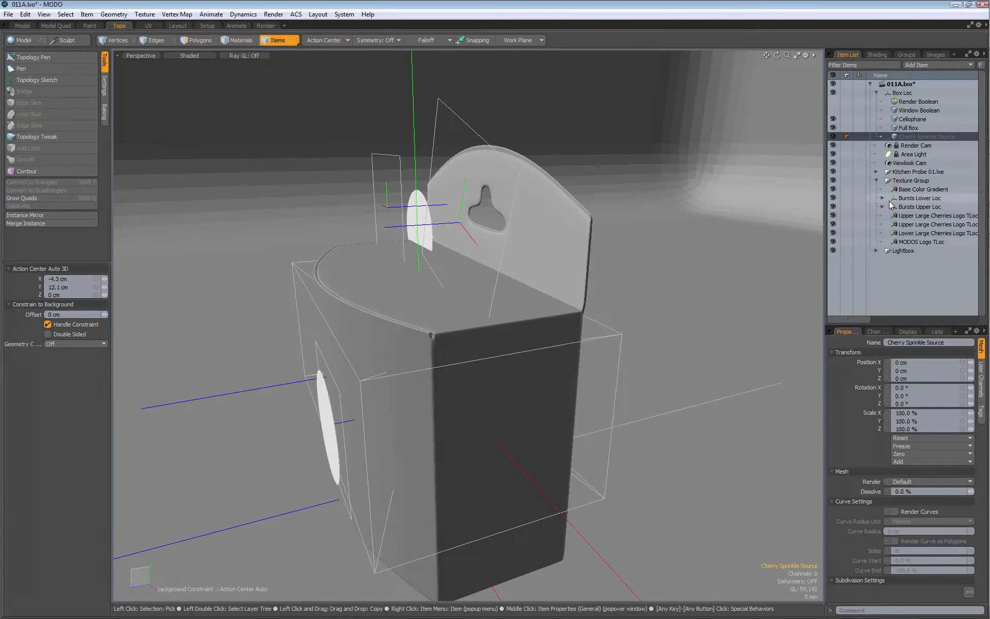
# - Draw a four-point polygon with the Pen tool over most of the box's flat side in Cherry Sprinkle Source
pyautogui.keyDown('alt'); pyautogui.moveTo(271, 206); pyautogui.dragTo(235, 191); pyautogui.keyUp('alt')
pyautogui.click(47, 69)
pyautogui.keyDown('alt'); pyautogui.moveTo(368, 281); pyautogui.dragTo(340, 261); pyautogui.keyUp('alt')
pyautogui.click(438, 263)
pyautogui.click(566, 269)
pyautogui.click(565, 539)
pyautogui.click(453, 552)
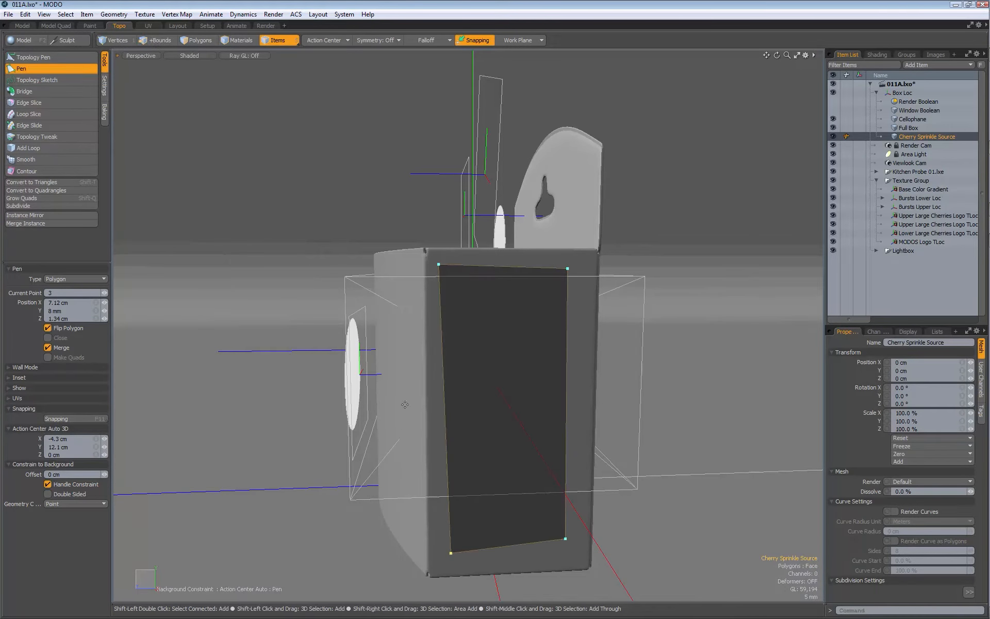
pyautogui.click(198, 40)
# - Reshape the side polygon into an irregular, slanted quad by moving its four corners with the Topology Pen
pyautogui.moveTo(250, 147)
pyautogui.keyDown('alt'); pyautogui.mouseDown()
pyautogui.moveTo(208, 146)
pyautogui.moveTo(235, 146)
pyautogui.mouseUp(); pyautogui.keyUp('alt')
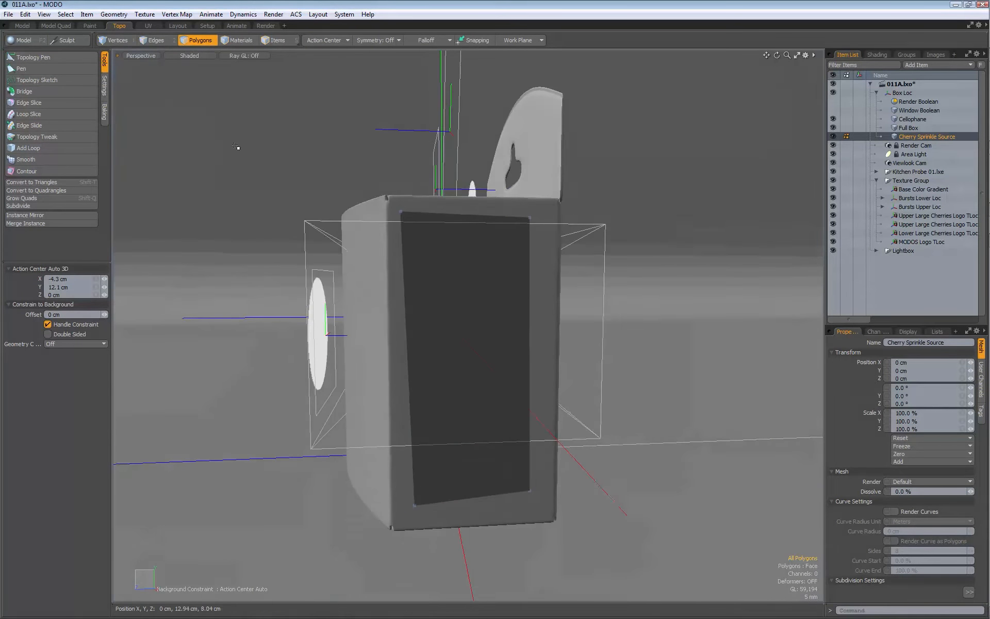
pyautogui.click(42, 58)
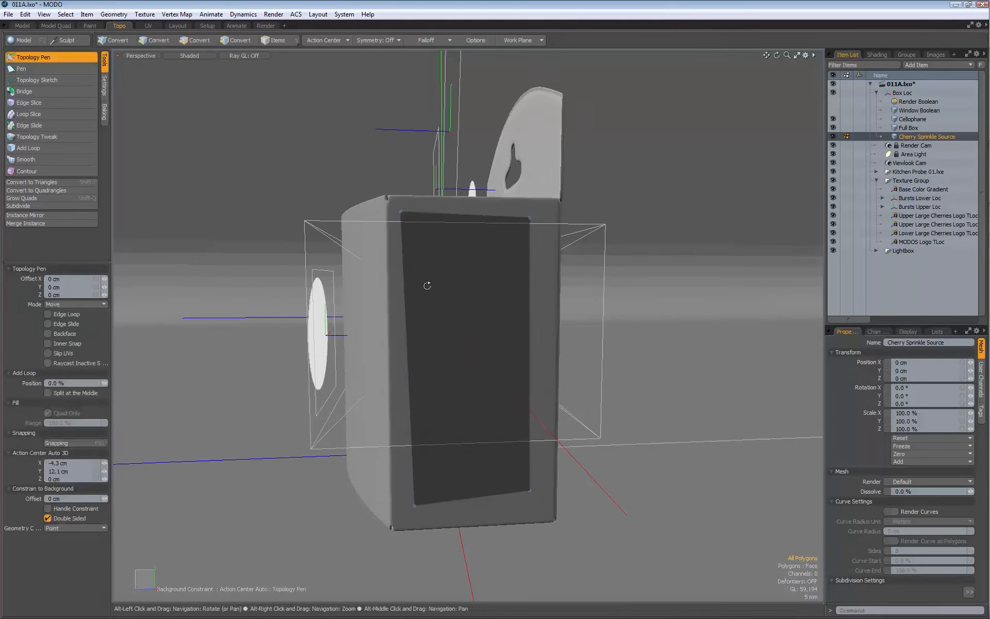
pyautogui.keyDown('alt'); pyautogui.moveTo(431, 288); pyautogui.dragTo(454, 289); pyautogui.keyUp('alt')
pyautogui.moveTo(397, 234); pyautogui.dragTo(440, 248)
pyautogui.keyDown('alt'); pyautogui.moveTo(380, 263); pyautogui.dragTo(350, 247); pyautogui.keyUp('alt')
pyautogui.moveTo(509, 244); pyautogui.dragTo(505, 248)
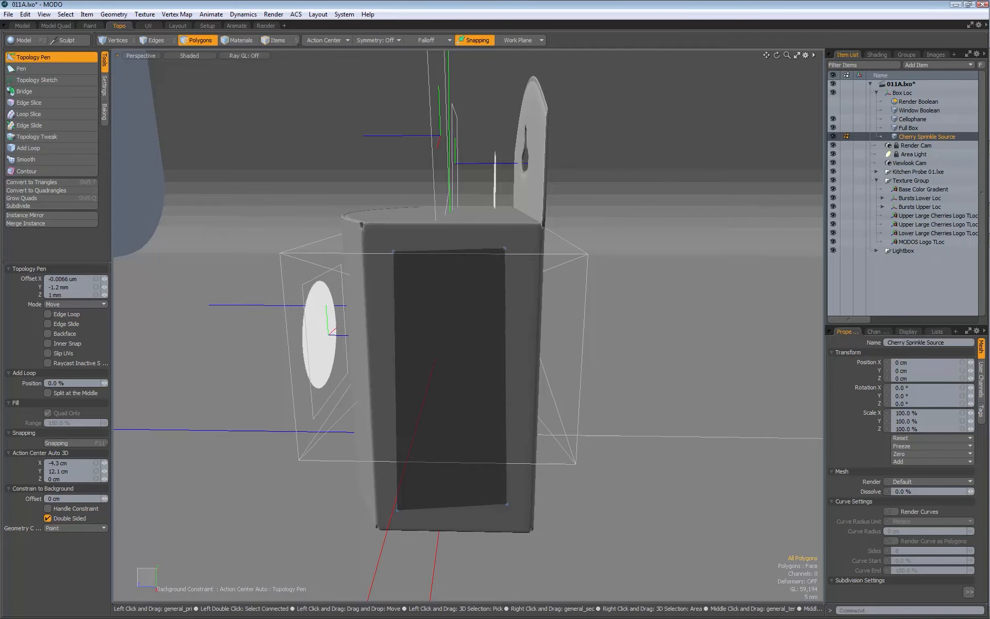
pyautogui.moveTo(507, 504); pyautogui.dragTo(491, 456)
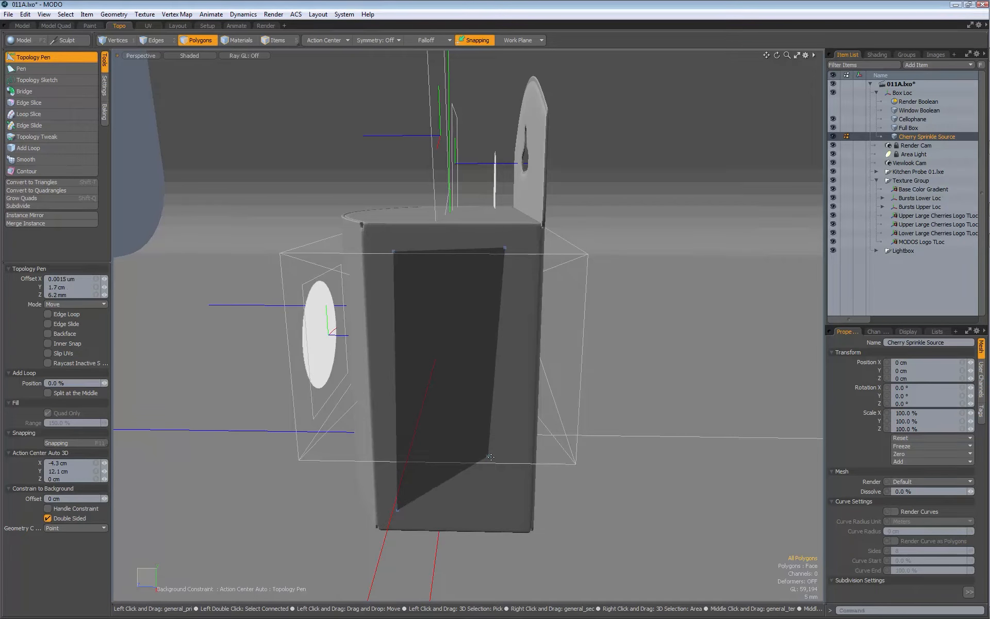
pyautogui.moveTo(486, 453); pyautogui.dragTo(469, 459)
pyautogui.moveTo(397, 510); pyautogui.dragTo(410, 503)
pyautogui.moveTo(504, 248); pyautogui.dragTo(508, 248)
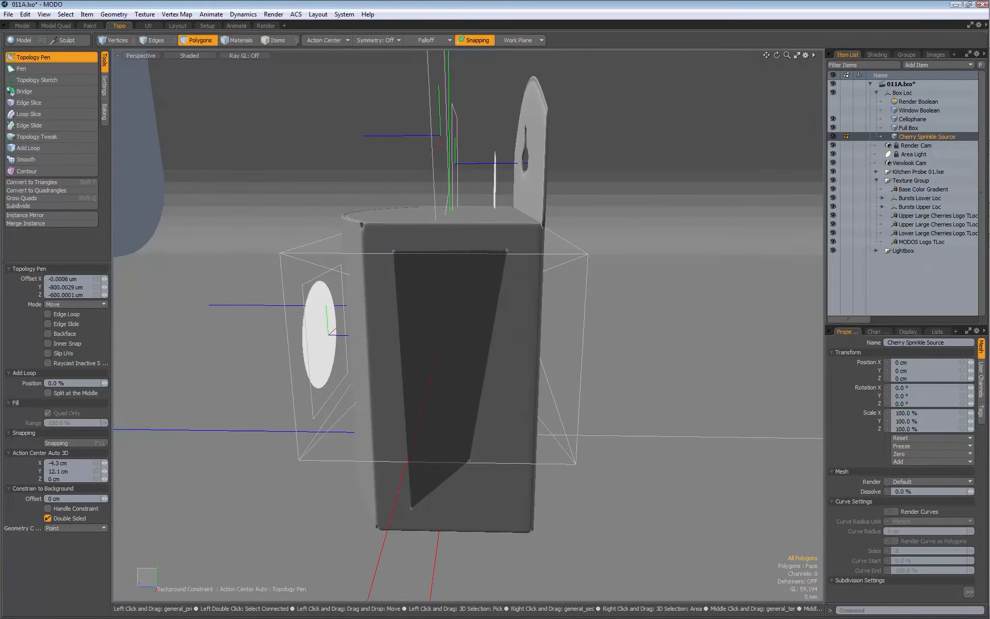
pyautogui.moveTo(397, 253); pyautogui.dragTo(394, 322)
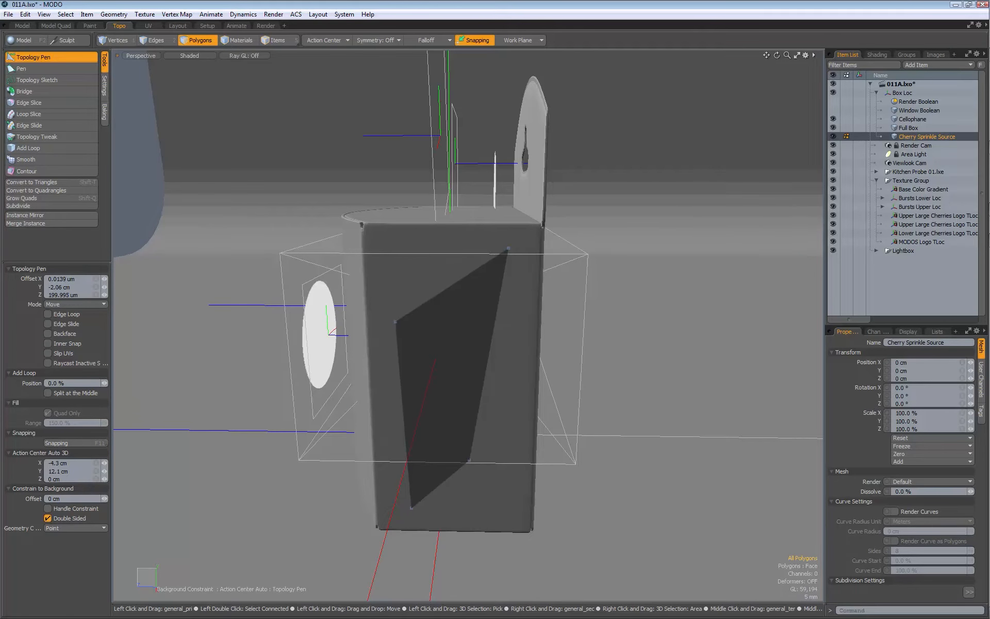
# - Add an edge loop at about 44% across the quad, offset both loop ends into a bent shape, and return to the Render layout
pyautogui.keyDown('shift'); pyautogui.moveTo(493, 328); pyautogui.dragTo(489, 354, button='middle'); pyautogui.keyUp('shift')
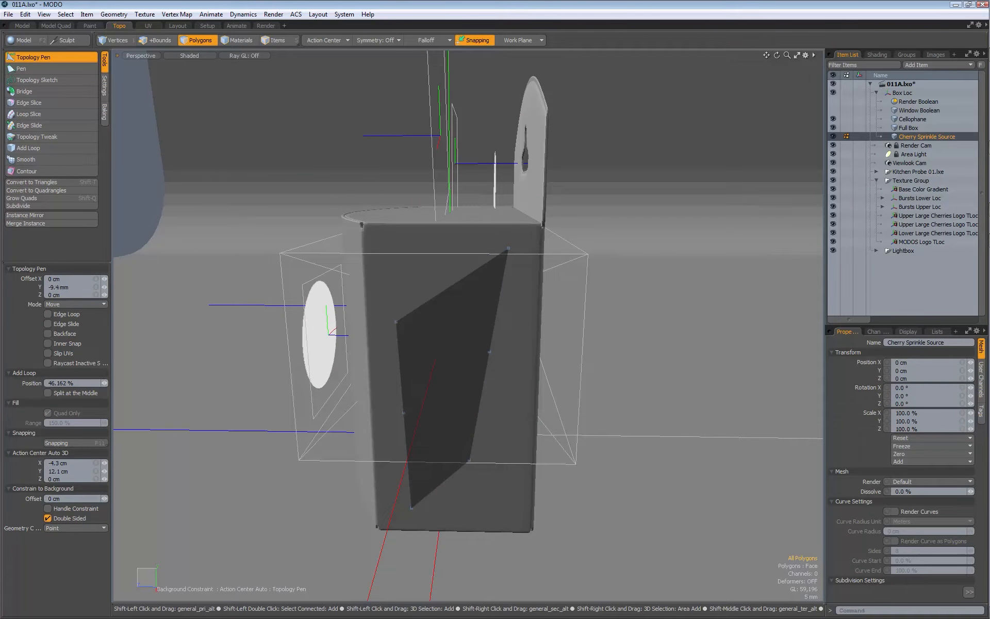
pyautogui.keyDown('shift'); pyautogui.moveTo(490, 347); pyautogui.dragTo(490, 348, button='middle'); pyautogui.keyUp('shift')
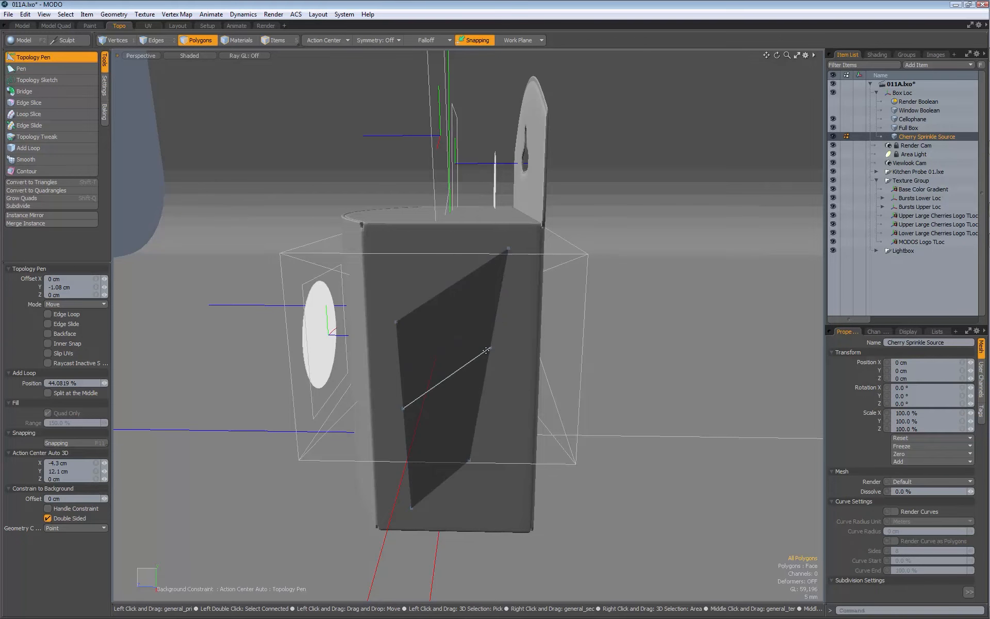
pyautogui.moveTo(490, 347); pyautogui.dragTo(512, 386)
pyautogui.moveTo(402, 407); pyautogui.dragTo(450, 369)
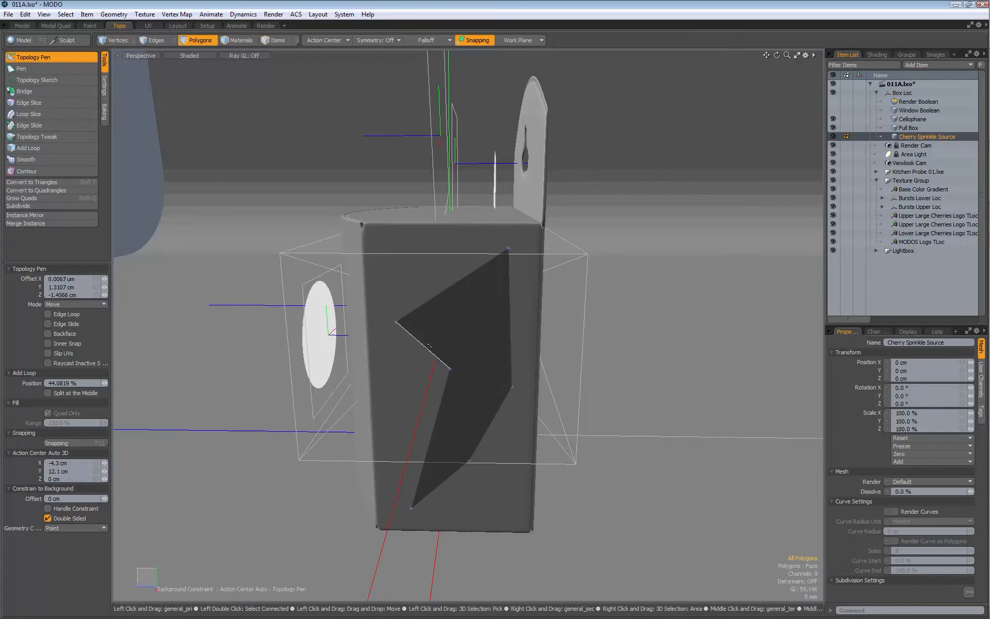
pyautogui.click(265, 26)
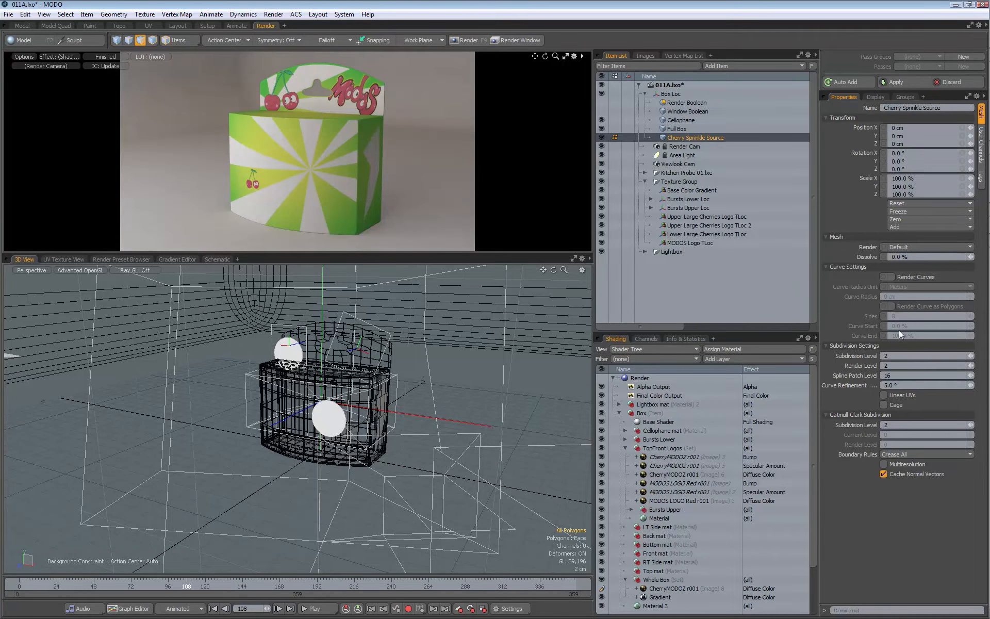
# - Assign Cherry Sprinkle Source as the Texture Replicator particle source for the CherryMODOZ r001 layer in the Whole Box group
pyautogui.scroll(-2, 813, 437)
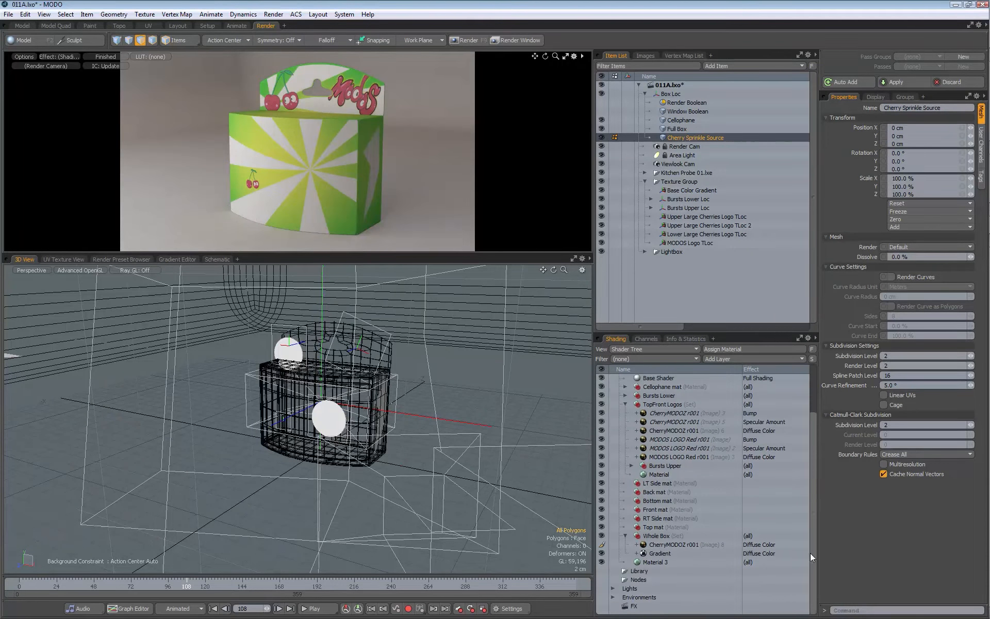
pyautogui.click(658, 545)
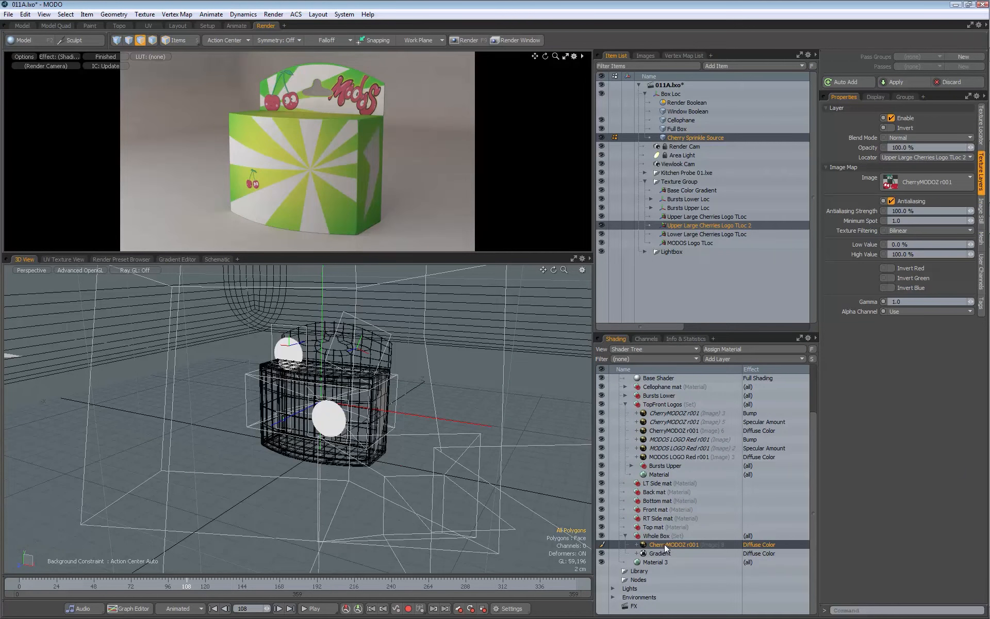
pyautogui.click(981, 124)
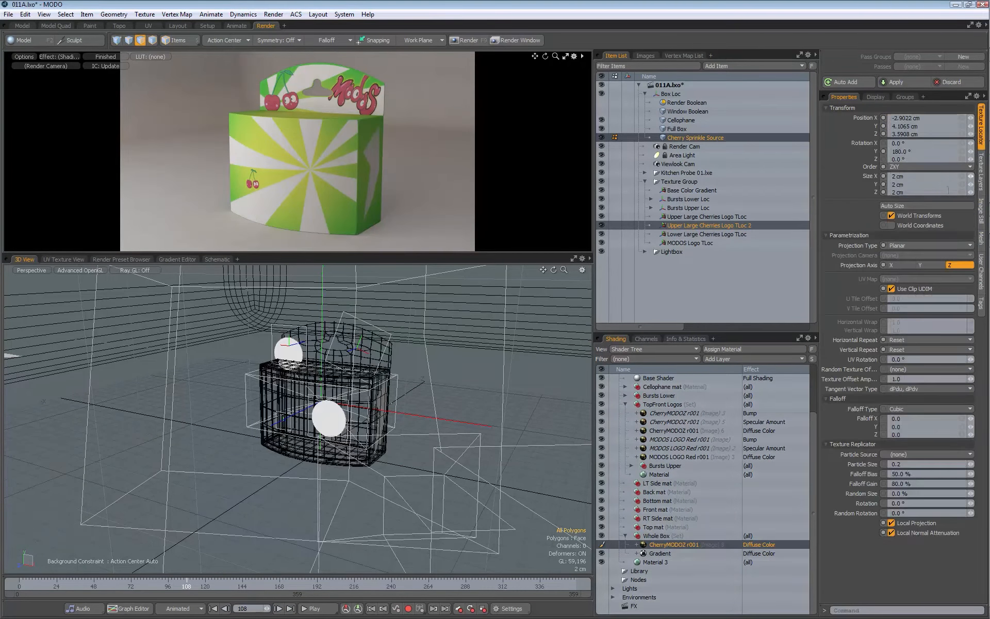
pyautogui.click(897, 454)
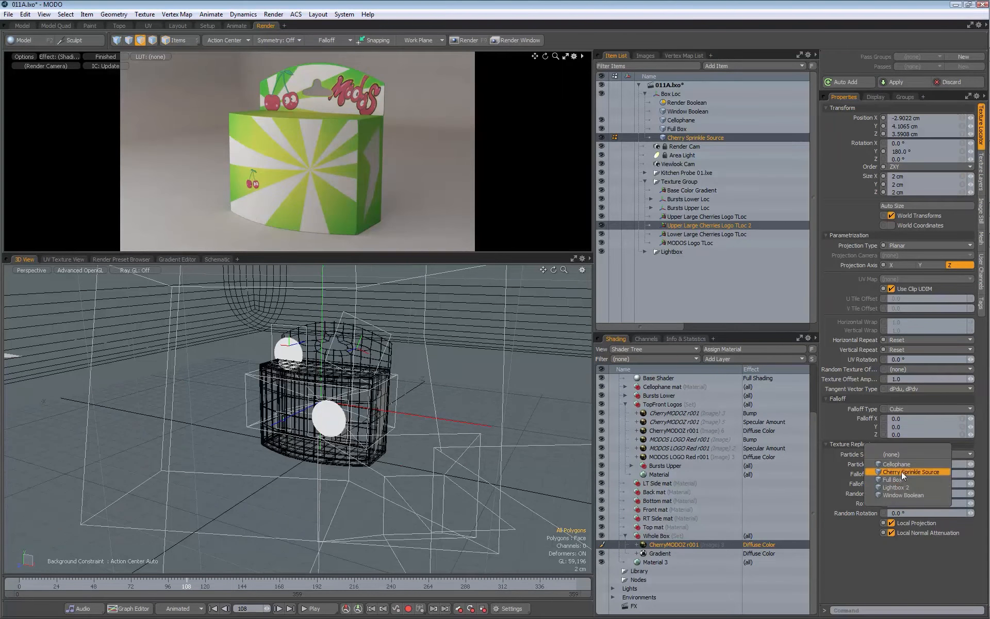
pyautogui.click(901, 471)
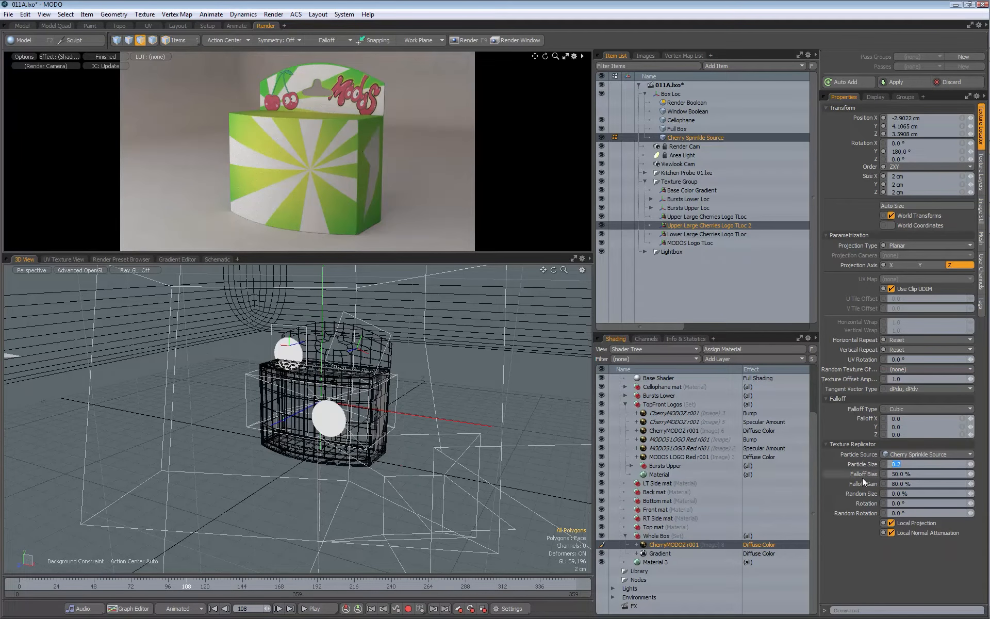
# - Set the Texture Replicator's particle size to 1, falloff bias to 0%, falloff gain to 100% and random rotation to 360°
pyautogui.write('1')
pyautogui.press('Return')
pyautogui.click(916, 472)
pyautogui.write('0')
pyautogui.press('Return')
pyautogui.click(900, 483)
pyautogui.write('100')
pyautogui.press('Return')
pyautogui.click(859, 510)
pyautogui.write('360')
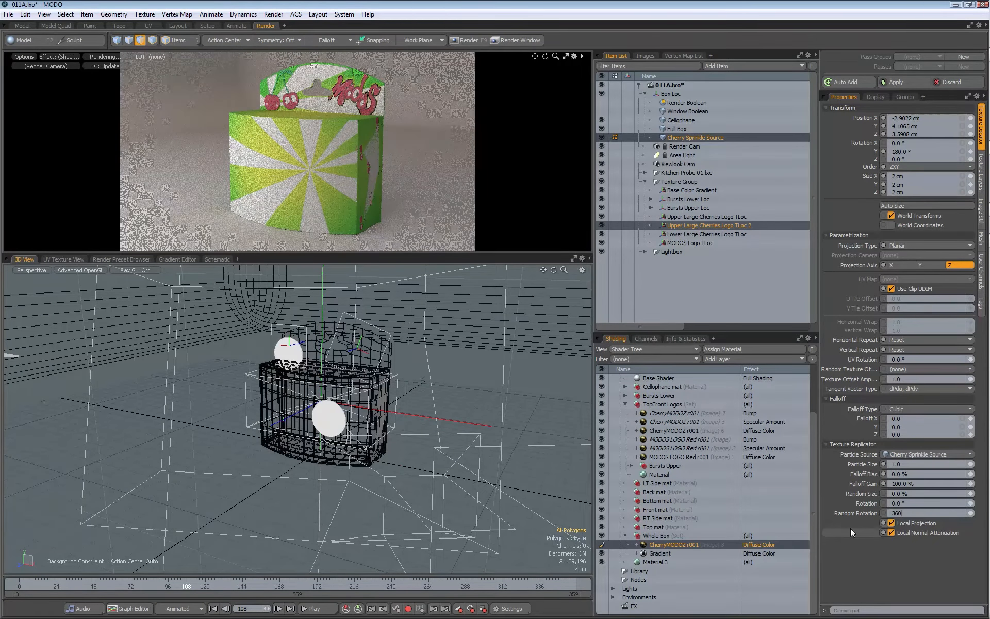
pyautogui.press('Return')
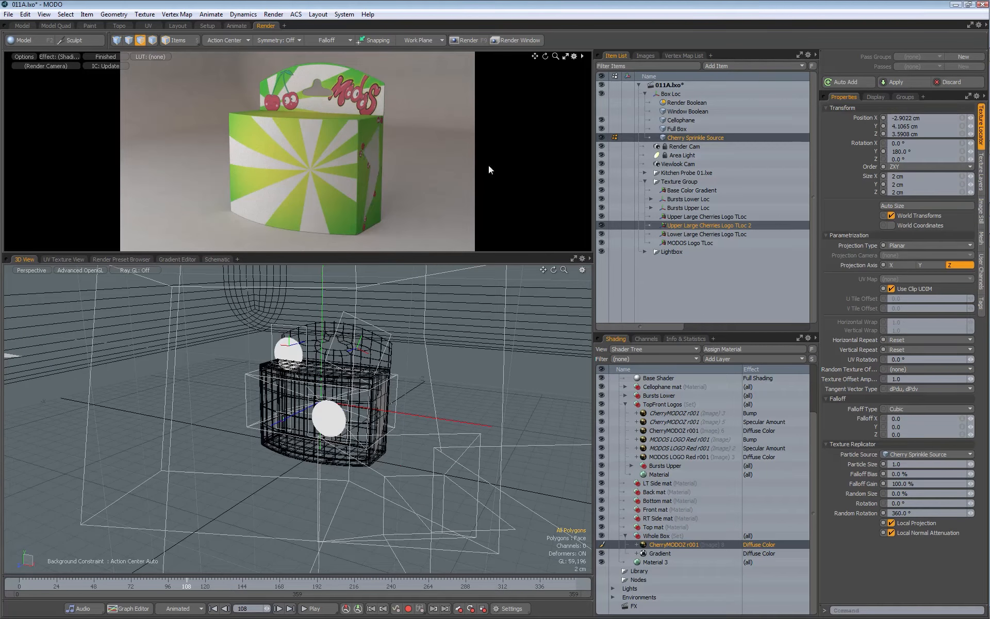
# - Set the Render option of the Cherry Sprinkle Source mesh to No
pyautogui.click(680, 137)
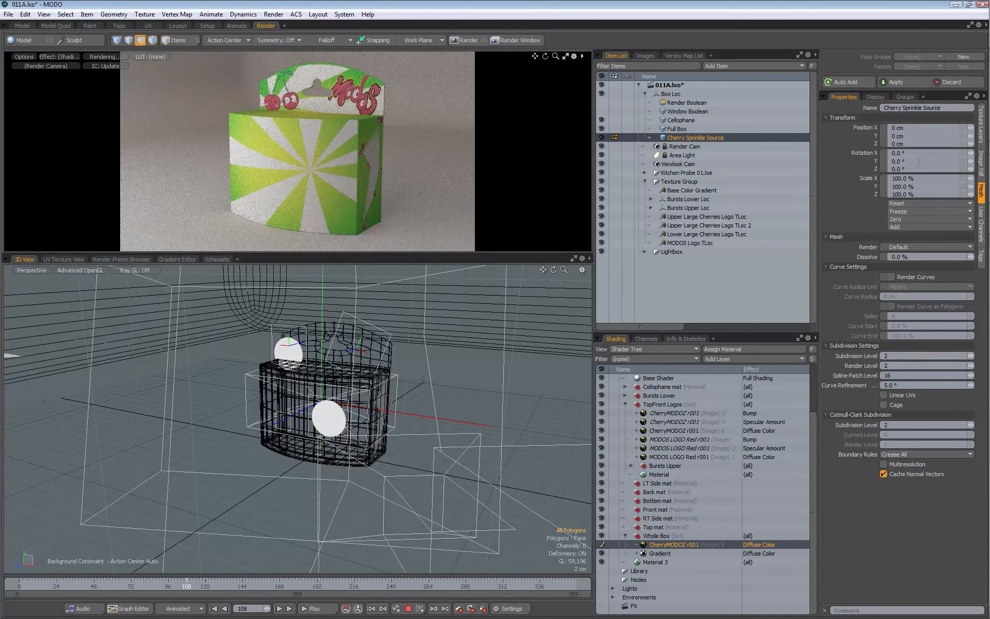
pyautogui.click(908, 248)
pyautogui.click(905, 263)
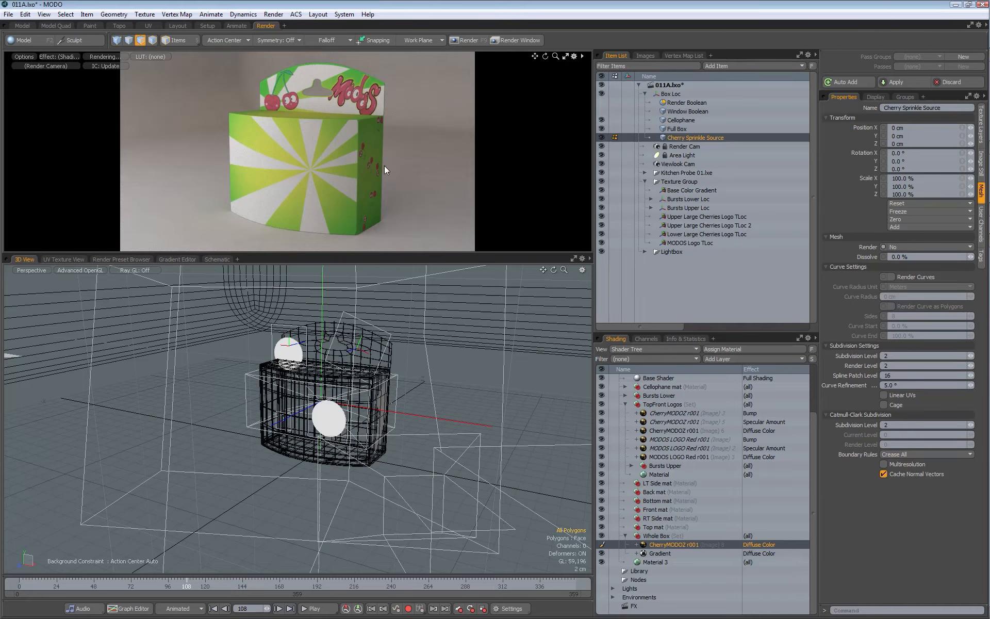
# - Even out the side polygons of Cherry Sprinkle Source by moving their points with the Topology Pen, and return to the Render layout
pyautogui.click(119, 26)
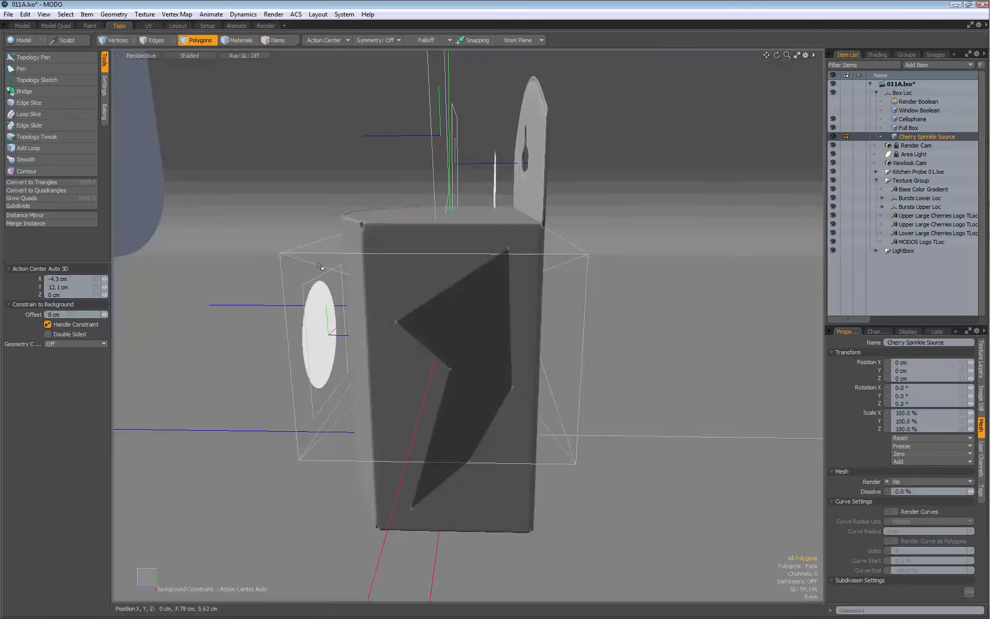
pyautogui.click(45, 57)
pyautogui.keyDown('alt'); pyautogui.moveTo(315, 328); pyautogui.dragTo(467, 330); pyautogui.keyUp('alt')
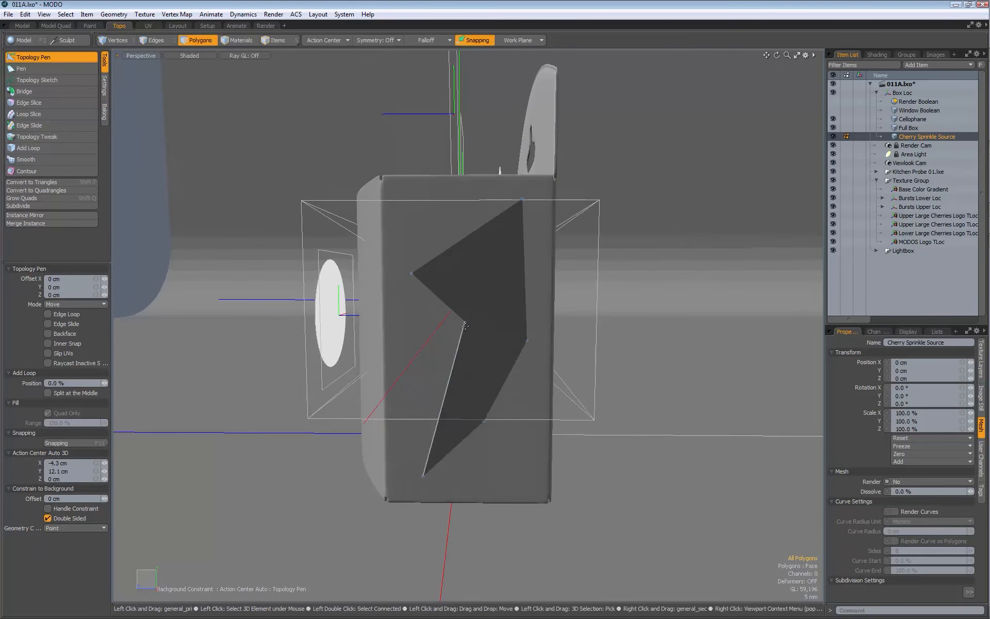
pyautogui.moveTo(412, 273); pyautogui.dragTo(420, 225)
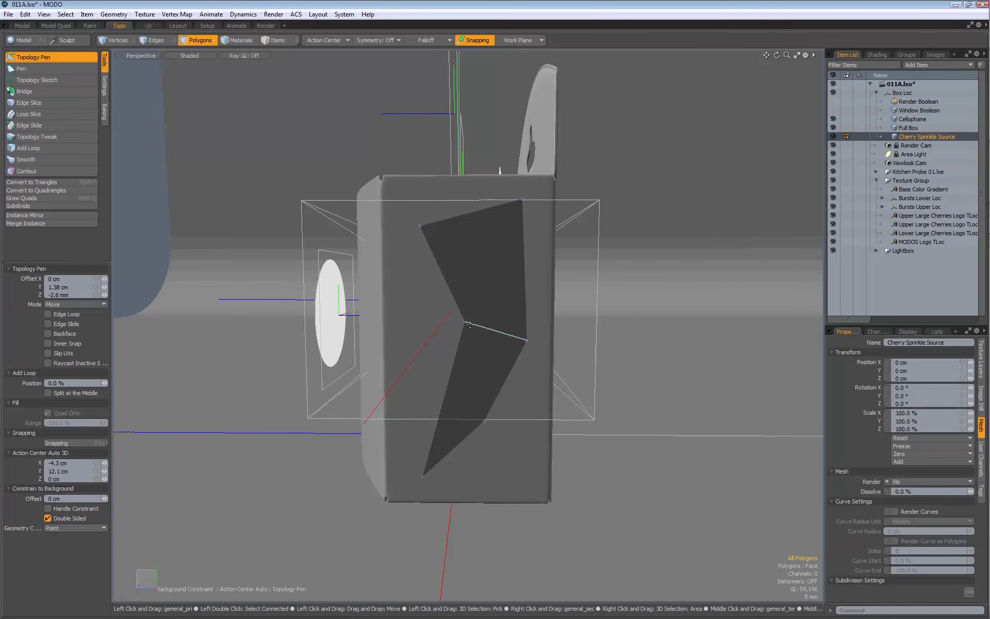
pyautogui.moveTo(466, 324); pyautogui.dragTo(446, 317)
pyautogui.moveTo(526, 341); pyautogui.dragTo(528, 341)
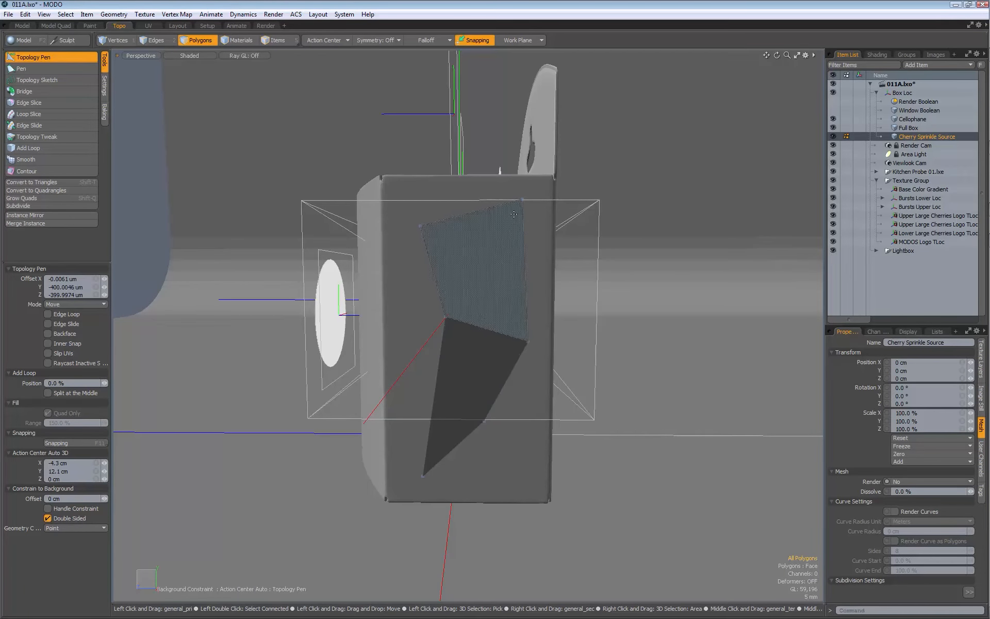
pyautogui.moveTo(521, 200); pyautogui.dragTo(521, 212)
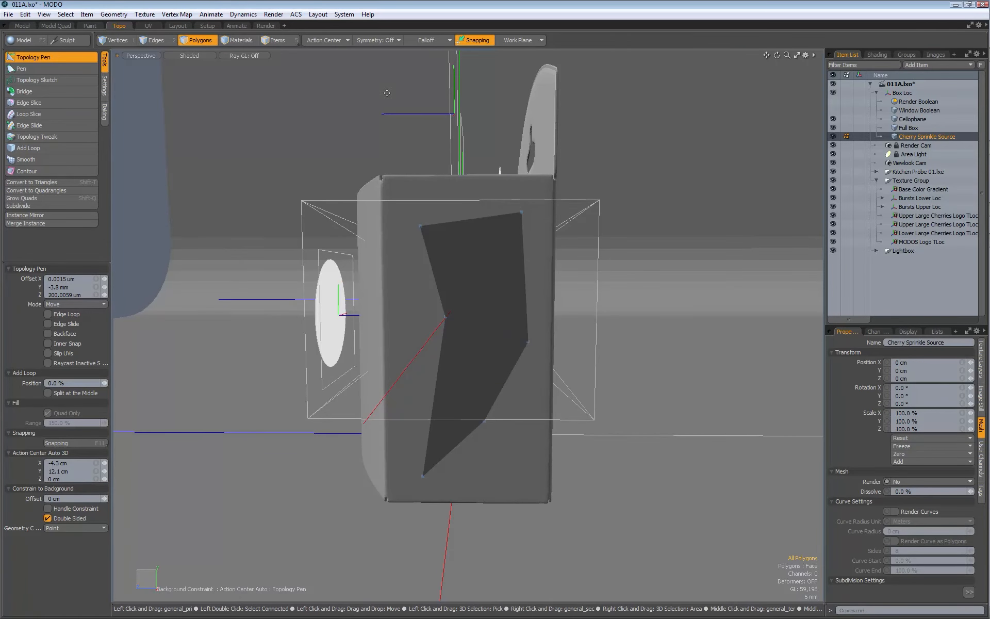
pyautogui.click(260, 25)
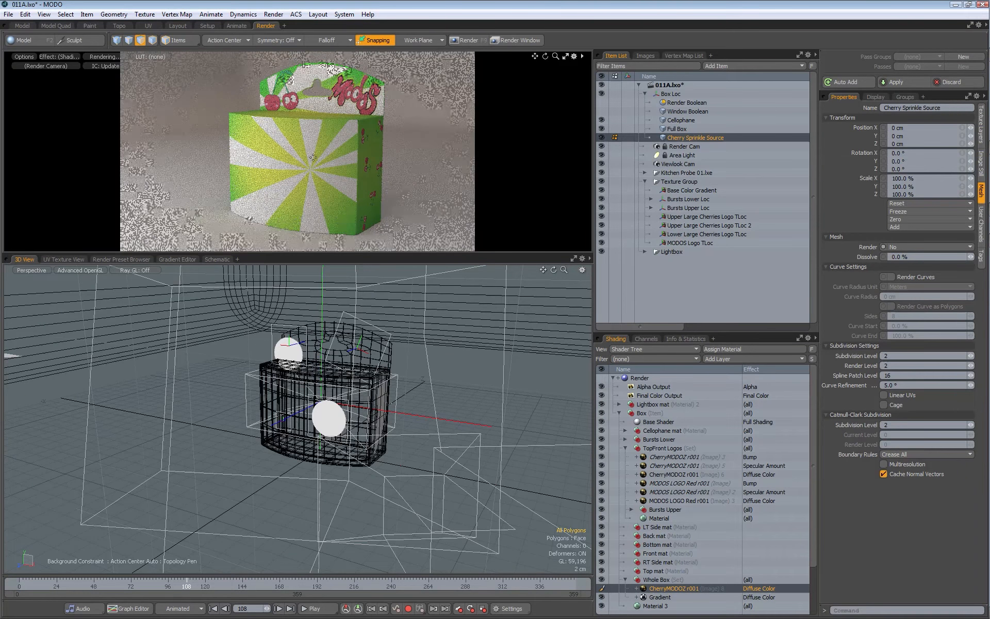
# - Draw a four-point polygon with the Pen tool over most of the box's curved front in Cherry Sprinkle Source
pyautogui.click(123, 27)
pyautogui.keyDown('alt'); pyautogui.moveTo(319, 312); pyautogui.dragTo(408, 269); pyautogui.keyUp('alt')
pyautogui.keyDown('alt'); pyautogui.moveTo(281, 233); pyautogui.dragTo(270, 254); pyautogui.keyUp('alt')
pyautogui.click(35, 70)
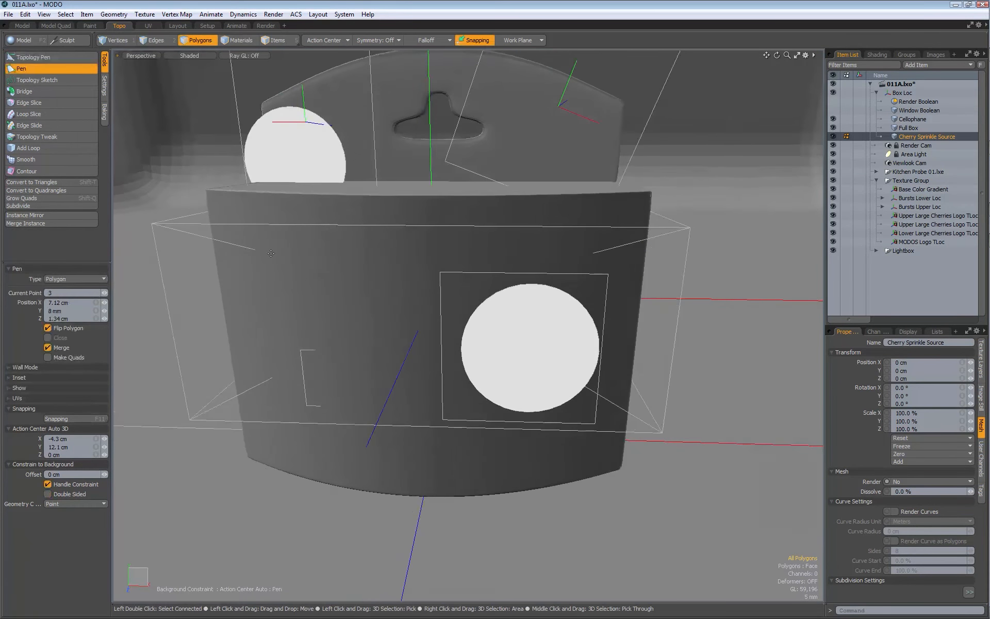
pyautogui.click(259, 239)
pyautogui.click(582, 242)
pyautogui.click(575, 452)
pyautogui.click(283, 443)
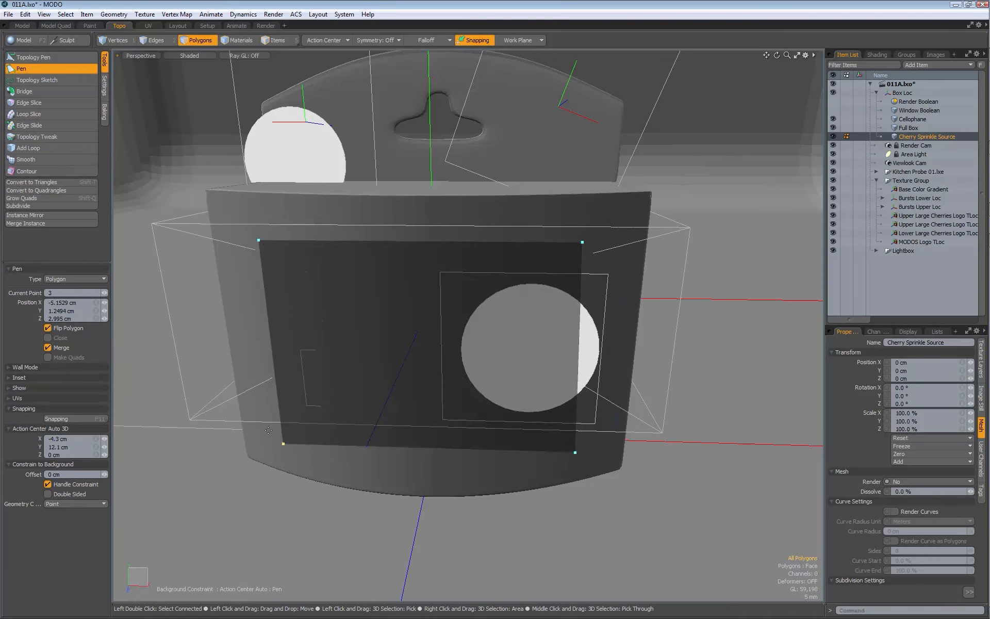
# - Add a vertical edge loop at about 50% across the front polygon with the Topology Pen
pyautogui.click(41, 57)
pyautogui.keyDown('alt'); pyautogui.moveTo(371, 294); pyautogui.dragTo(392, 270); pyautogui.keyUp('alt')
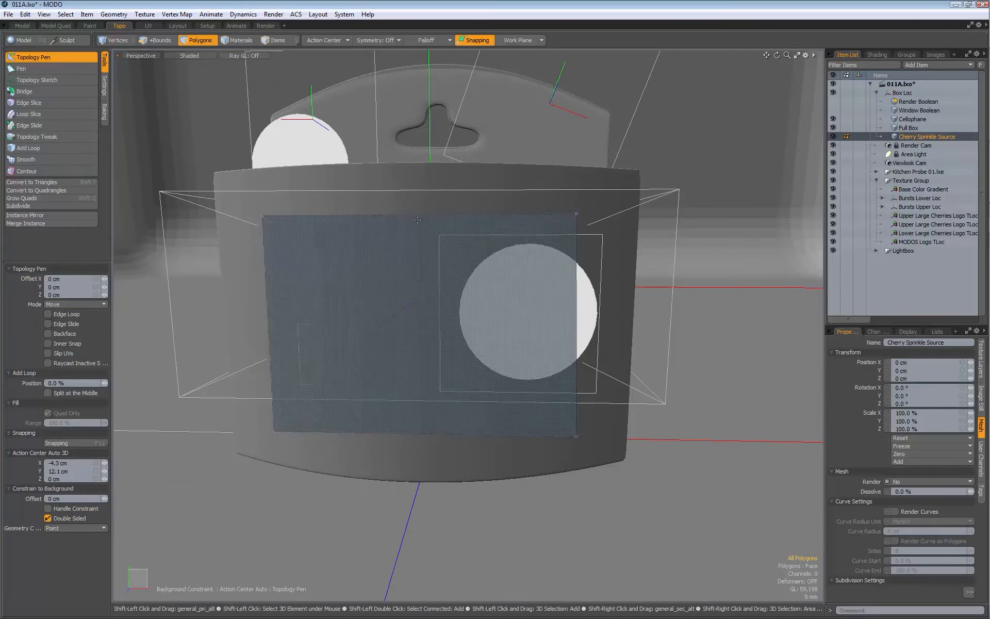
pyautogui.moveTo(416, 214)
pyautogui.keyDown('shift'); pyautogui.mouseDown(button='middle')
pyautogui.moveTo(427, 214)
pyautogui.moveTo(414, 213)
pyautogui.mouseUp(button='middle'); pyautogui.keyUp('shift')
pyautogui.keyDown('alt'); pyautogui.moveTo(492, 201); pyautogui.dragTo(485, 177); pyautogui.keyUp('alt')
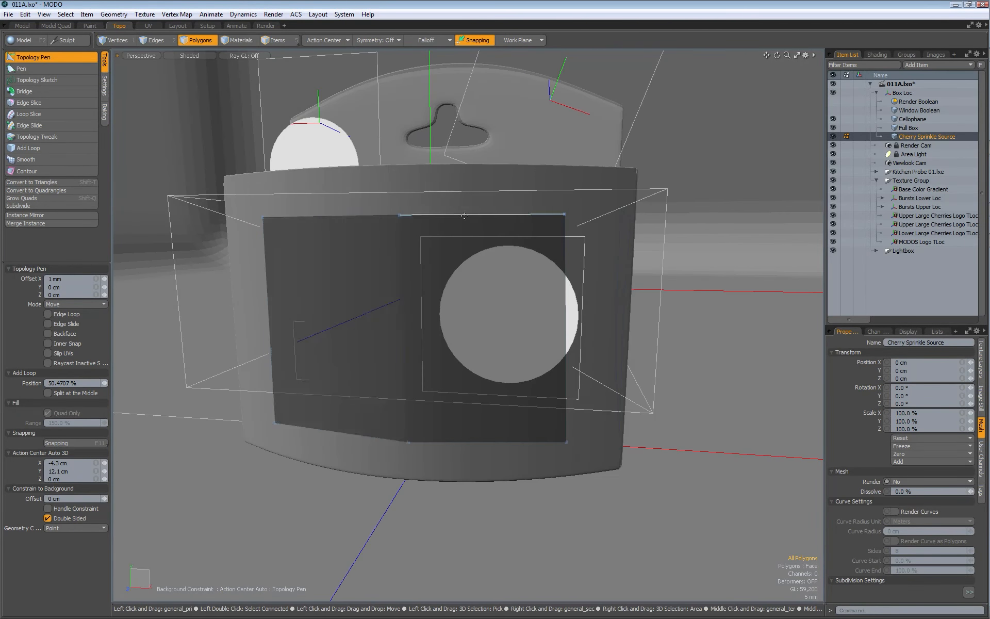
# - Reshape the front polygons into an irregular outline by moving the two loop ends and the outer corners
pyautogui.keyDown('alt'); pyautogui.moveTo(266, 441); pyautogui.dragTo(557, 171); pyautogui.keyUp('alt')
pyautogui.moveTo(519, 426); pyautogui.dragTo(367, 347)
pyautogui.moveTo(239, 415); pyautogui.dragTo(198, 398)
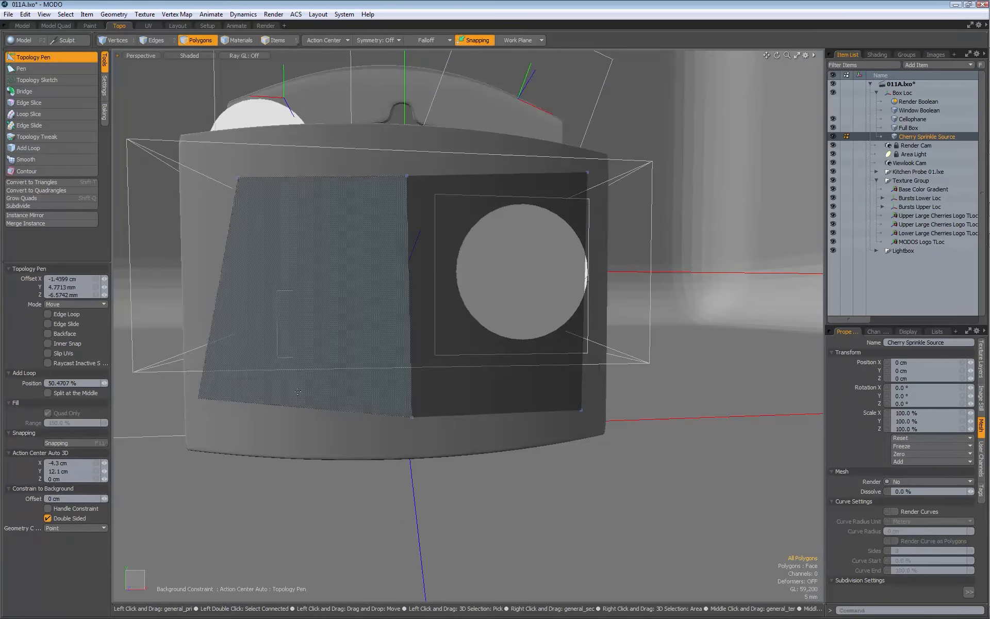
pyautogui.moveTo(411, 417); pyautogui.dragTo(402, 434)
pyautogui.moveTo(408, 188); pyautogui.dragTo(453, 147)
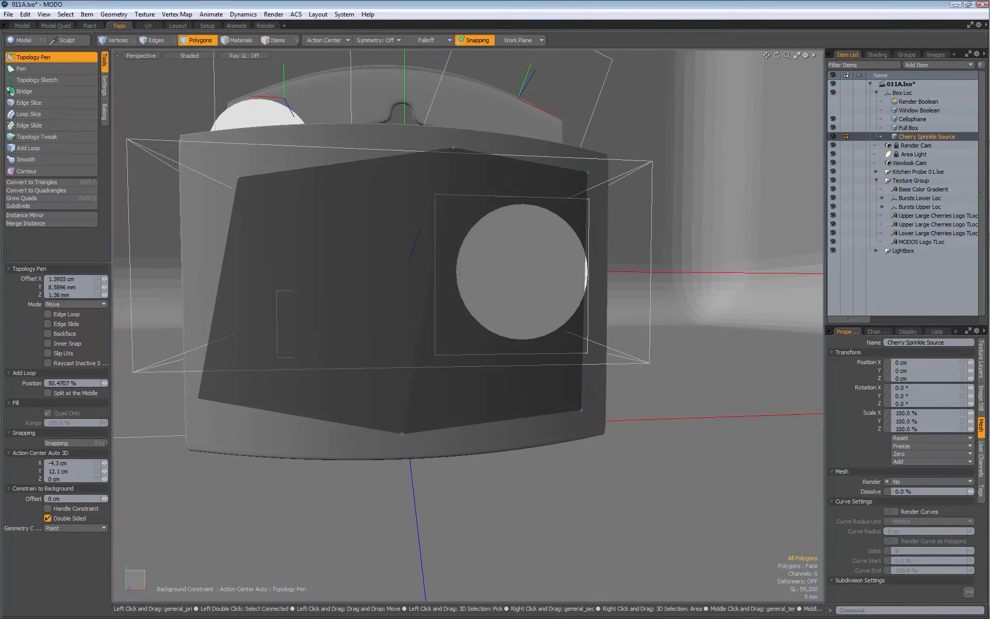
pyautogui.moveTo(402, 434); pyautogui.dragTo(386, 437)
pyautogui.moveTo(237, 177); pyautogui.dragTo(210, 165)
# - Add a horizontal edge loop at about 52% across the front polygons, offset its outer points, and return to the Render layout
pyautogui.keyDown('alt'); pyautogui.moveTo(426, 285); pyautogui.dragTo(534, 280); pyautogui.keyUp('alt')
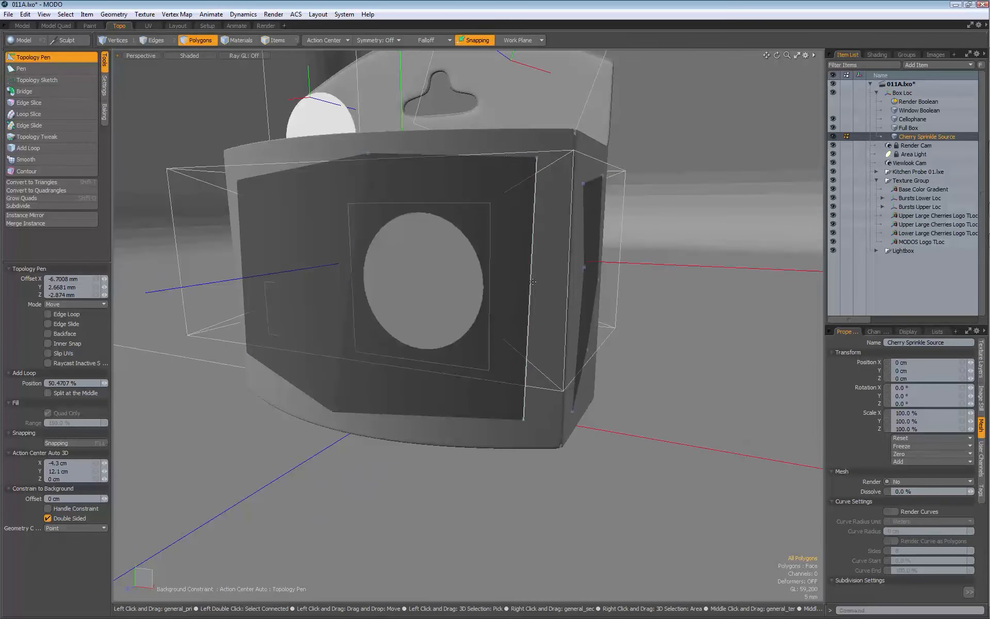
pyautogui.keyDown('shift'); pyautogui.moveTo(531, 275); pyautogui.dragTo(530, 291, button='middle'); pyautogui.keyUp('shift')
pyautogui.keyDown('alt'); pyautogui.moveTo(531, 290); pyautogui.dragTo(538, 259); pyautogui.keyUp('alt')
pyautogui.moveTo(542, 264); pyautogui.dragTo(544, 250)
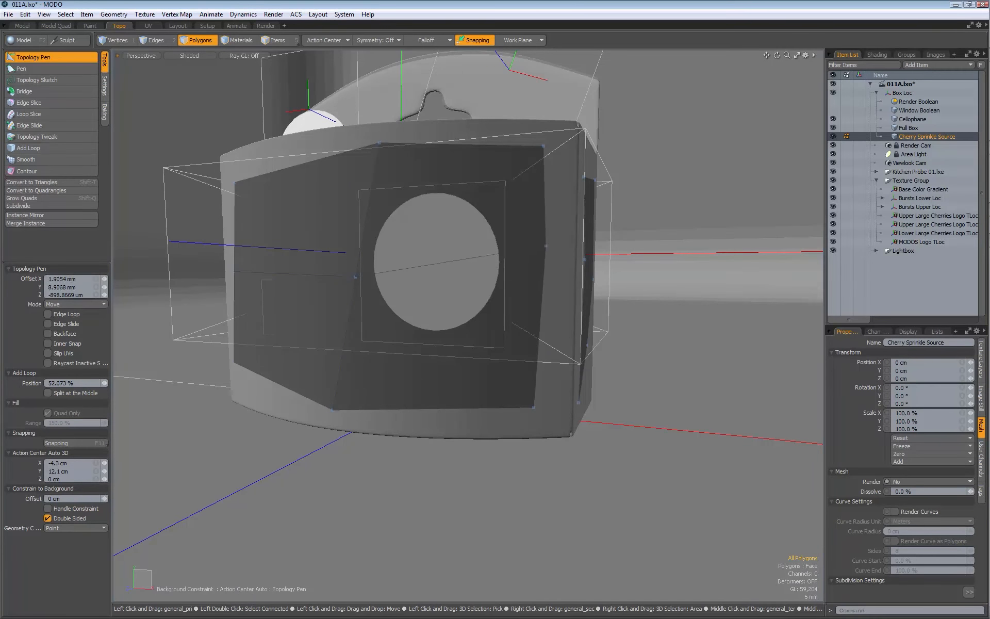
pyautogui.keyDown('alt'); pyautogui.moveTo(272, 265); pyautogui.dragTo(336, 263); pyautogui.keyUp('alt')
pyautogui.moveTo(197, 262); pyautogui.dragTo(189, 298)
pyautogui.click(265, 26)
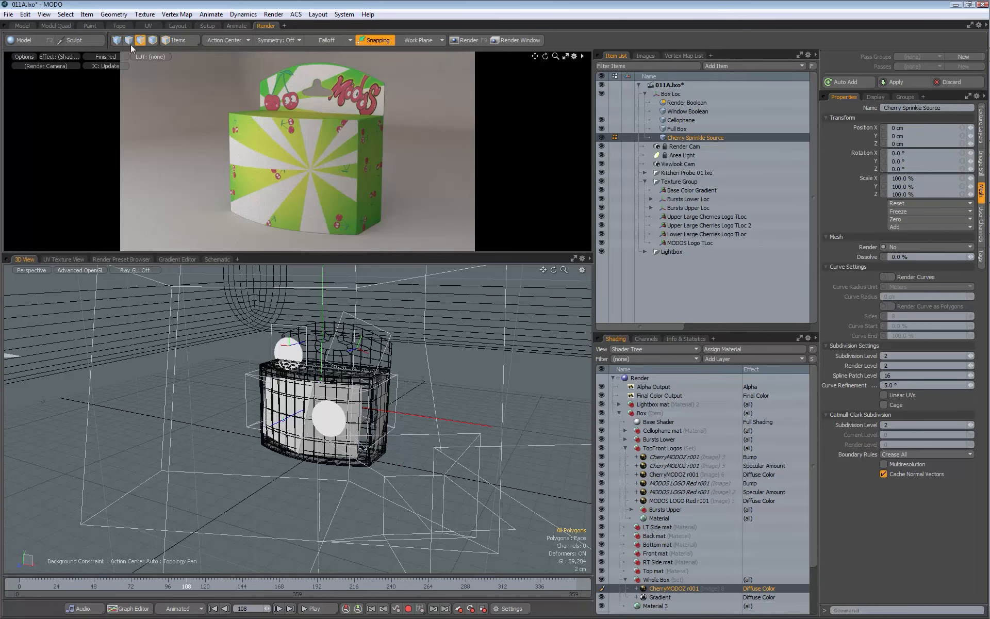
# - Draw a four-point polygon with the Pen tool over most of the box's top face in Cherry Sprinkle Source
pyautogui.click(120, 26)
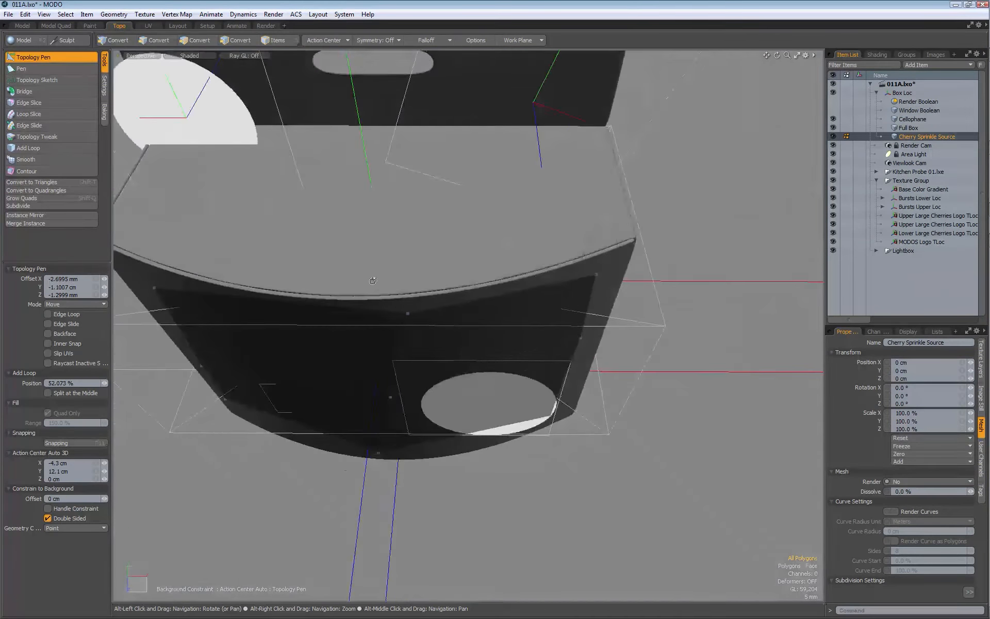
pyautogui.click(59, 67)
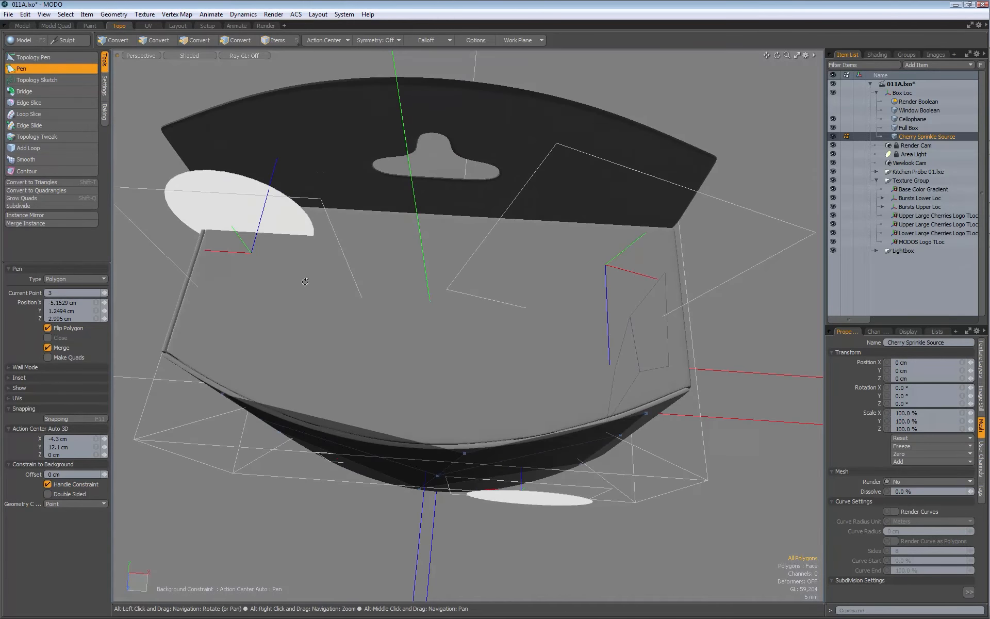
pyautogui.click(614, 256)
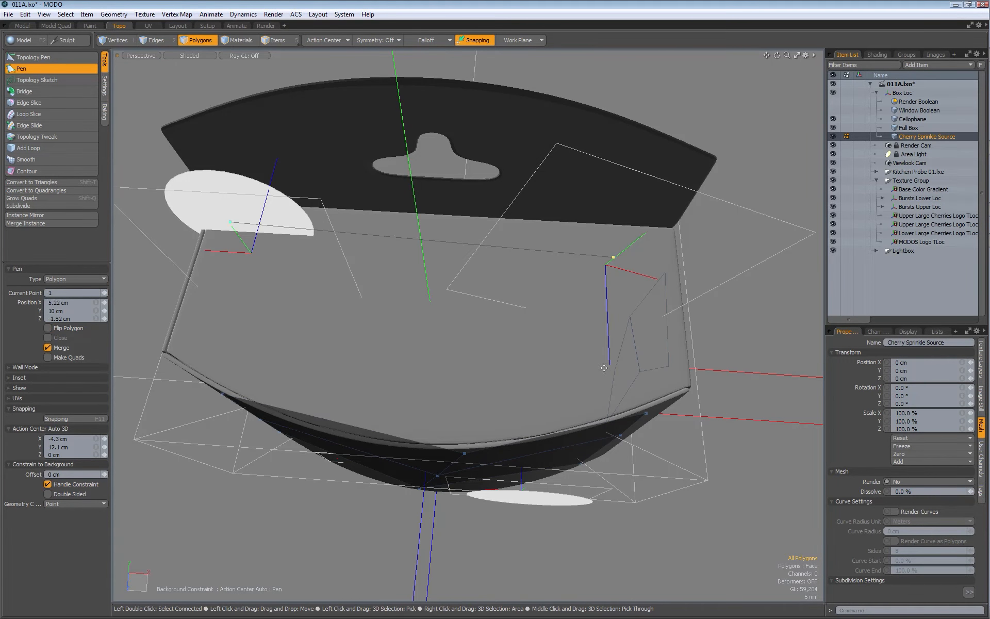
pyautogui.click(593, 386)
pyautogui.click(214, 348)
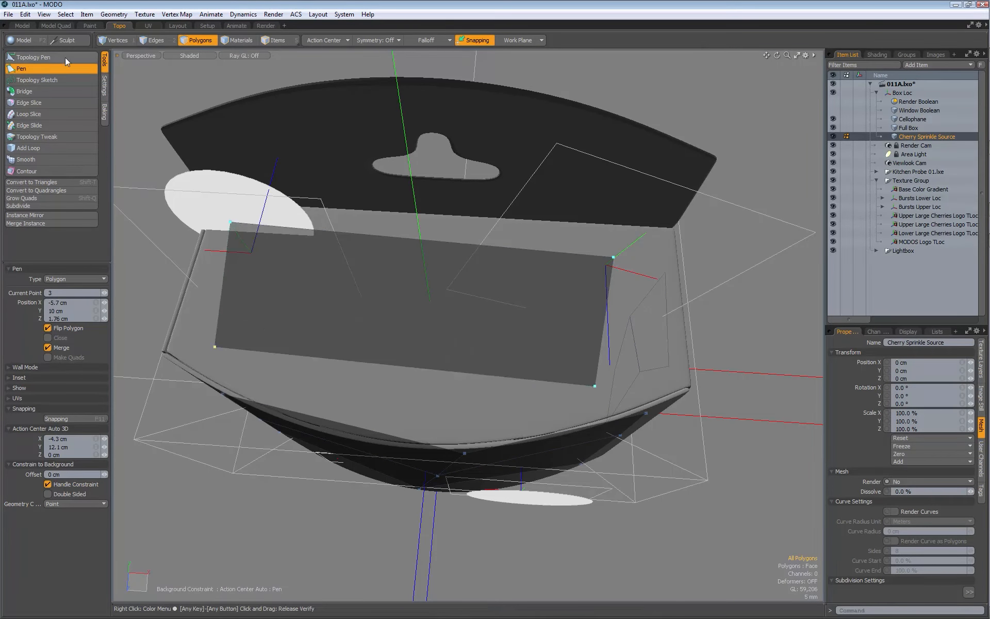
# - Add two crossing edge loops near the middle of the top polygon with the Topology Pen
pyautogui.click(66, 58)
pyautogui.keyDown('alt'); pyautogui.moveTo(423, 288); pyautogui.dragTo(447, 236); pyautogui.keyUp('alt')
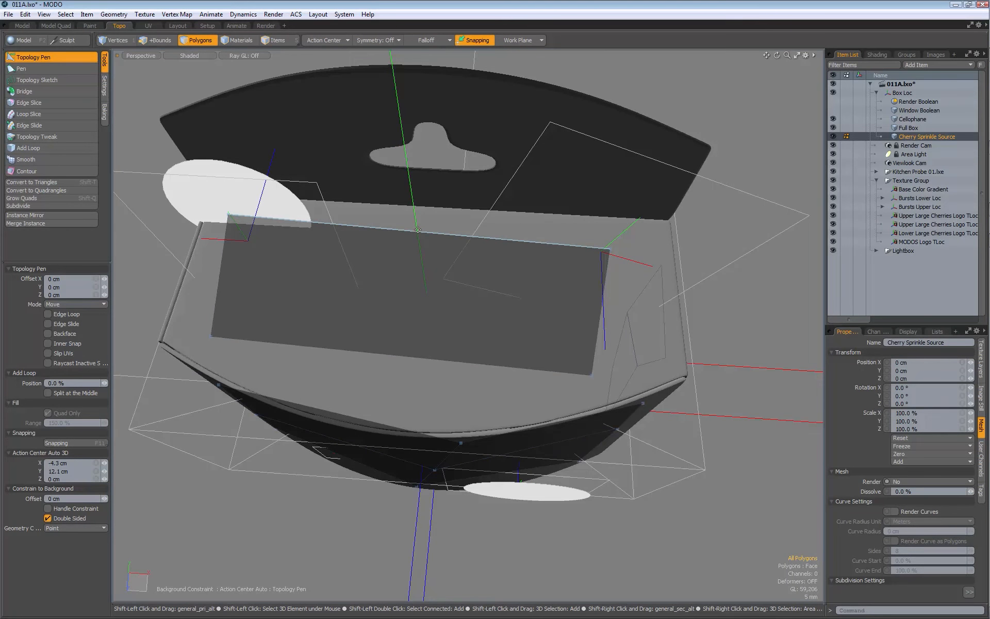
pyautogui.keyDown('shift'); pyautogui.middleClick(220, 273); pyautogui.keyUp('shift')
# - Move the corners and edge points of the top polygons to form an irregular, rounded outline following the box top
pyautogui.keyDown('alt'); pyautogui.moveTo(482, 316); pyautogui.dragTo(507, 335); pyautogui.keyUp('alt')
pyautogui.moveTo(592, 308); pyautogui.dragTo(407, 243)
pyautogui.moveTo(569, 295); pyautogui.dragTo(512, 296)
pyautogui.keyDown('alt'); pyautogui.keyDown('shift'); pyautogui.moveTo(408, 215); pyautogui.dragTo(450, 253); pyautogui.keyUp('shift'); pyautogui.keyUp('alt')
pyautogui.moveTo(329, 283); pyautogui.dragTo(301, 297)
pyautogui.moveTo(239, 272); pyautogui.dragTo(315, 288)
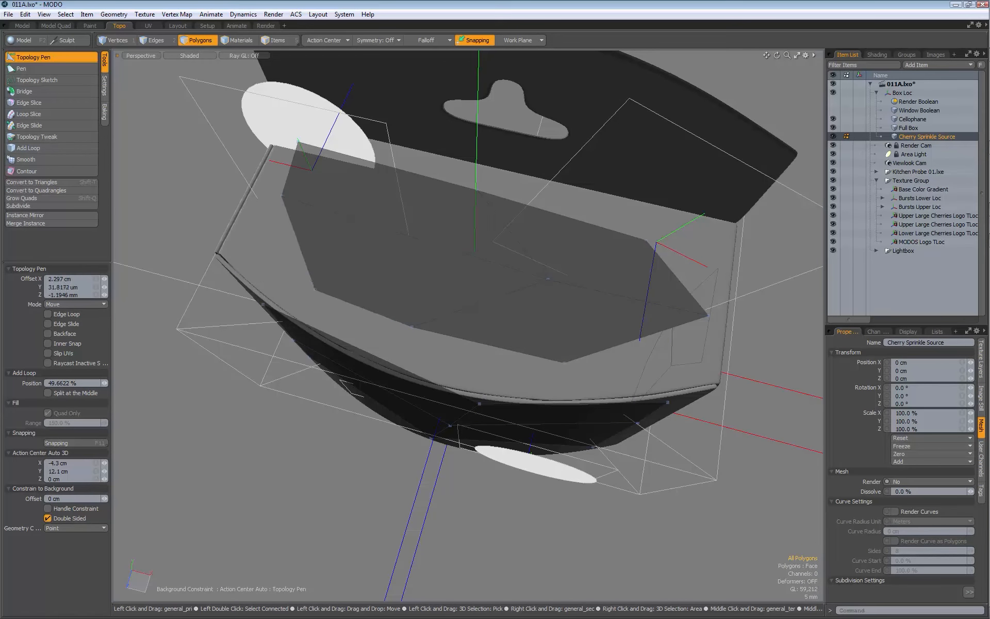
pyautogui.moveTo(298, 140); pyautogui.dragTo(360, 163)
pyautogui.moveTo(478, 191); pyautogui.dragTo(481, 185)
pyautogui.moveTo(284, 194); pyautogui.dragTo(334, 157)
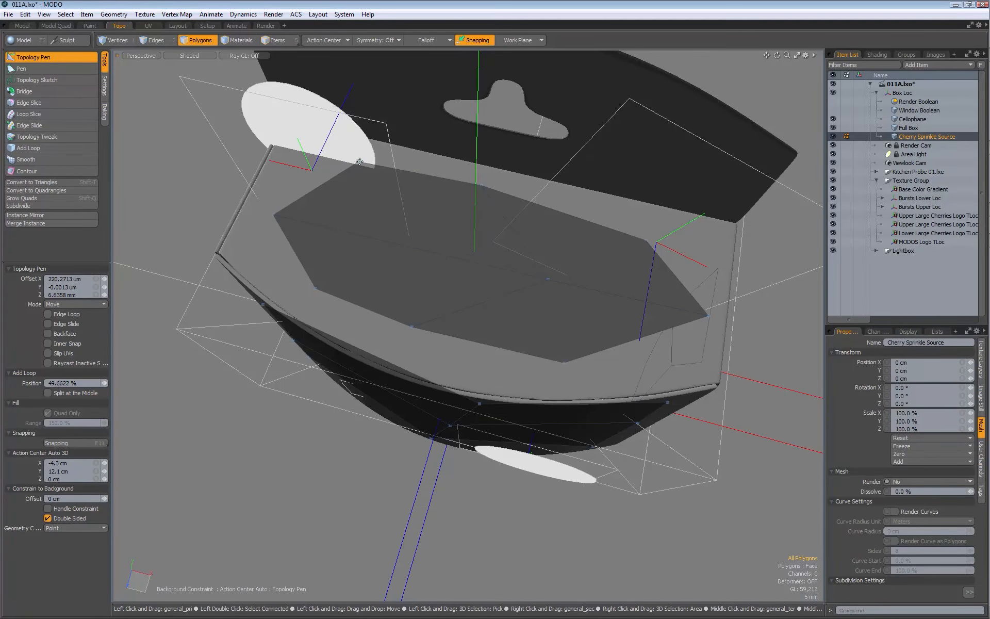
# - Return to the Render layout, switch the preview to Viewlook Cam and examine the cherries on the box top from above
pyautogui.click(266, 25)
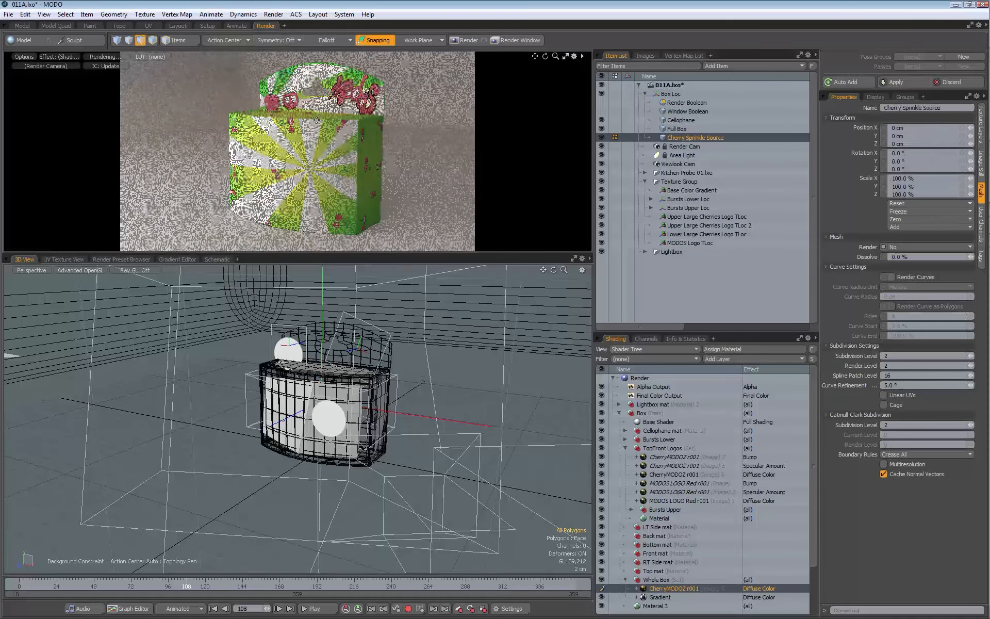
pyautogui.press('space')
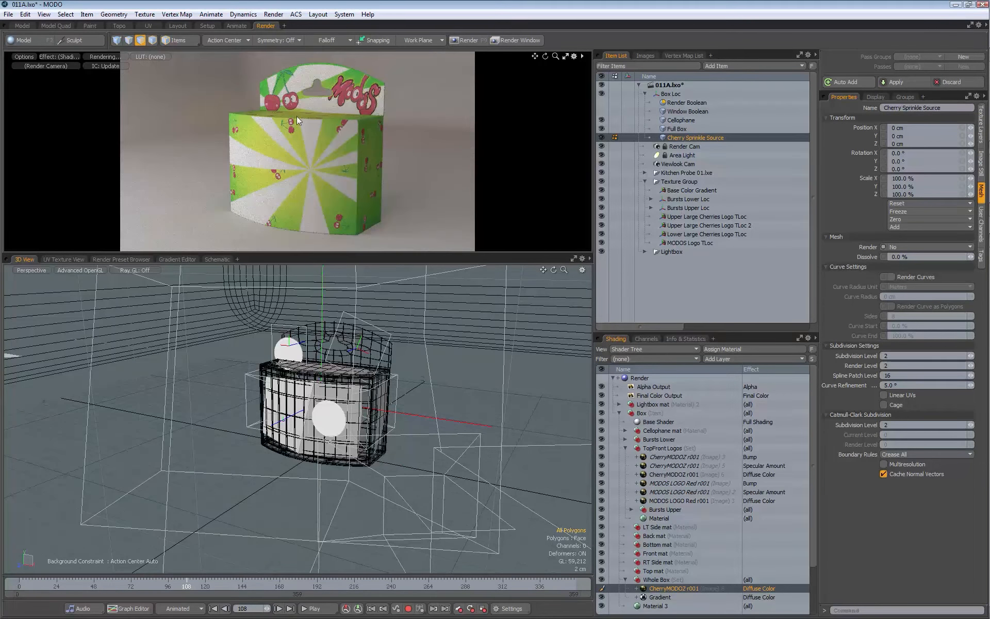
pyautogui.click(45, 66)
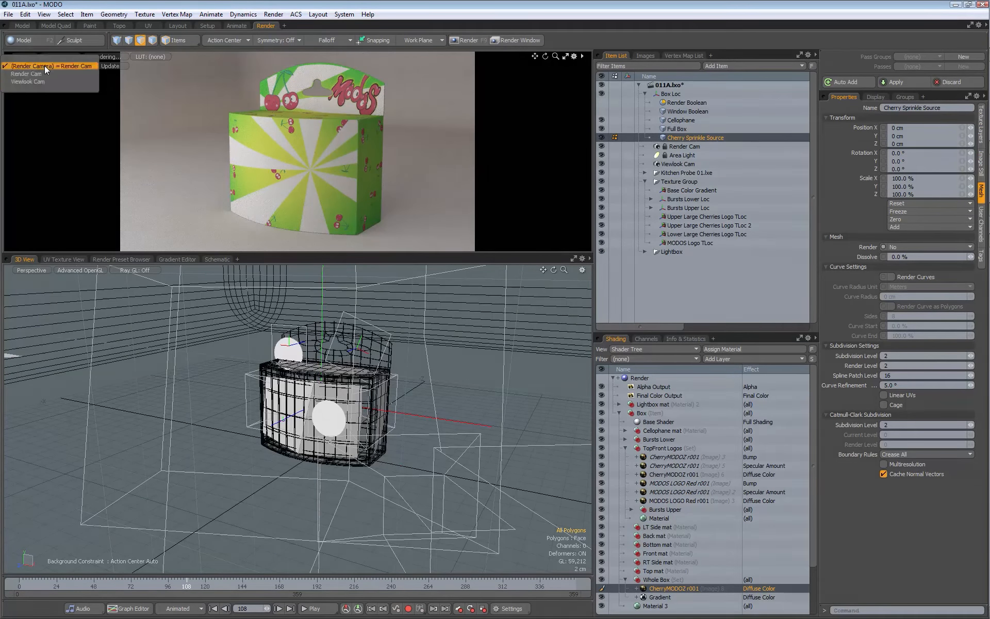
pyautogui.click(35, 82)
pyautogui.keyDown('alt'); pyautogui.moveTo(326, 193); pyautogui.dragTo(325, 87); pyautogui.keyUp('alt')
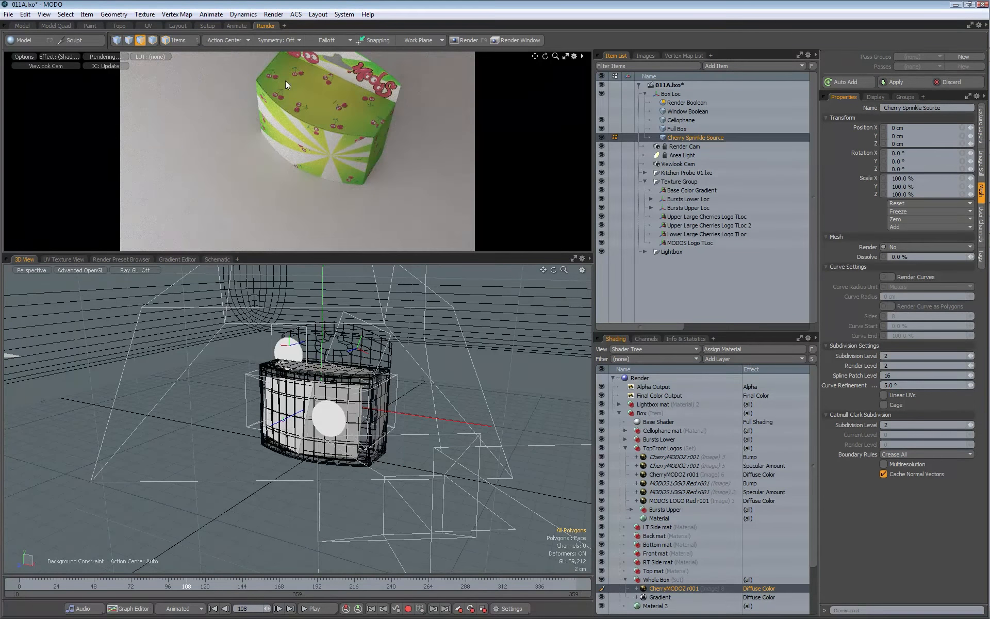
# - View the box from the front in the render preview and set the preview camera to Render Cam
pyautogui.keyDown('alt'); pyautogui.moveTo(286, 80); pyautogui.dragTo(274, 116); pyautogui.keyUp('alt')
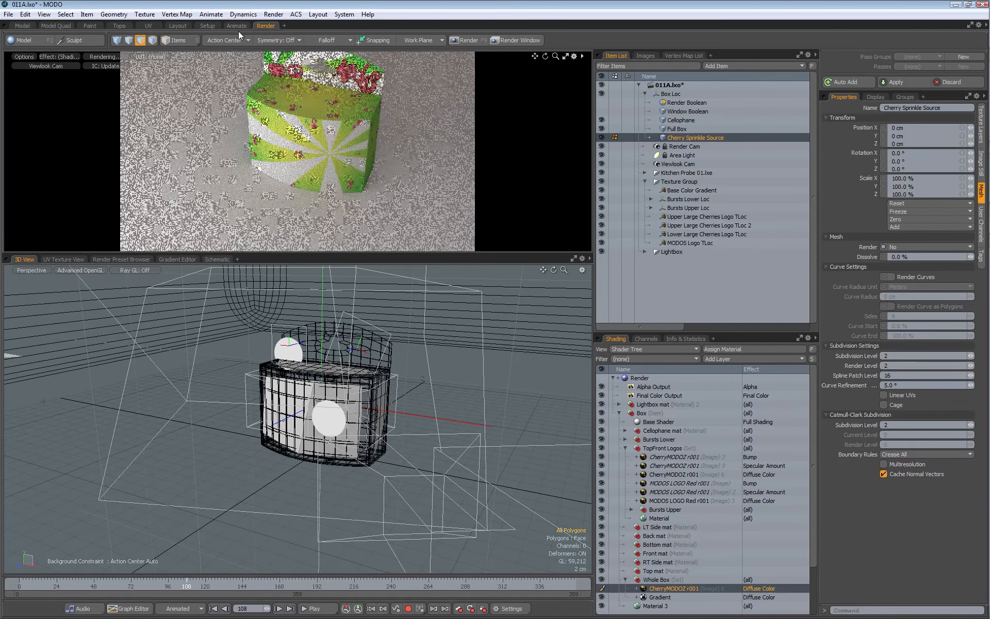
pyautogui.click(48, 67)
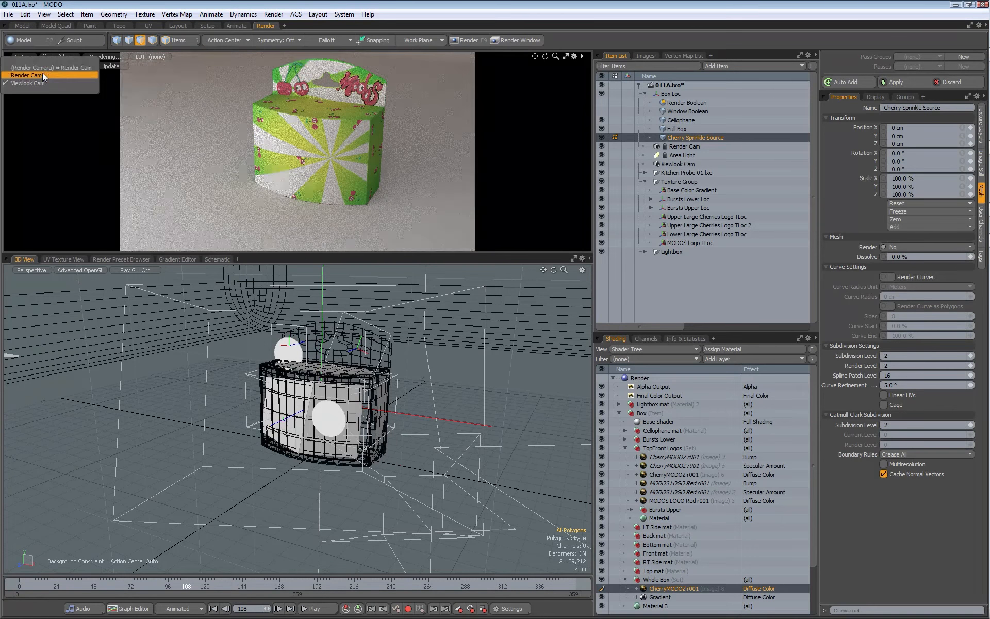
pyautogui.click(42, 73)
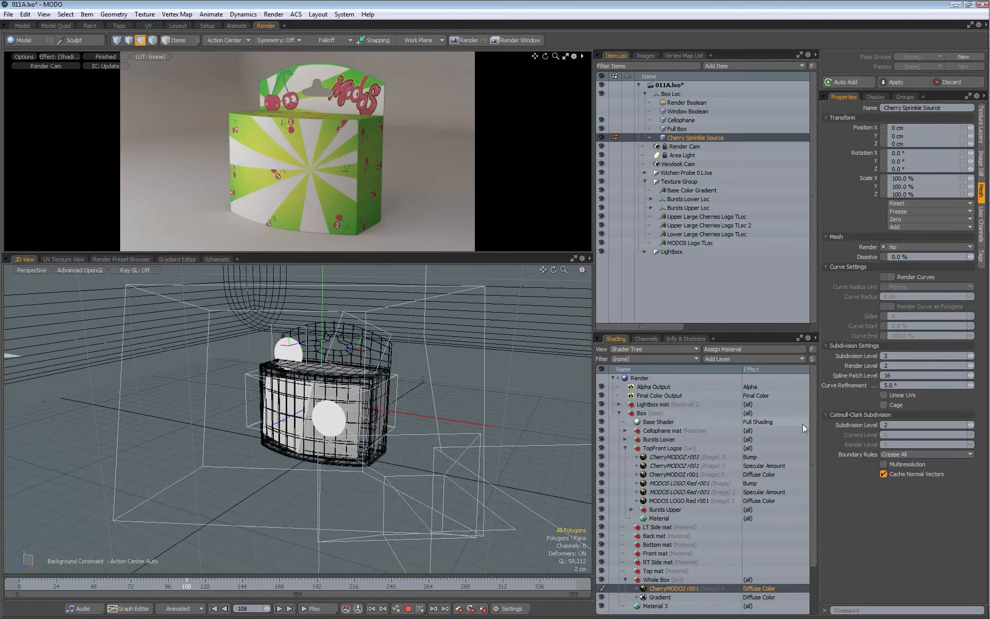
# - Duplicate the Whole Box group in the shader tree and expand the copy to show its layers
pyautogui.moveTo(815, 410); pyautogui.dragTo(815, 456)
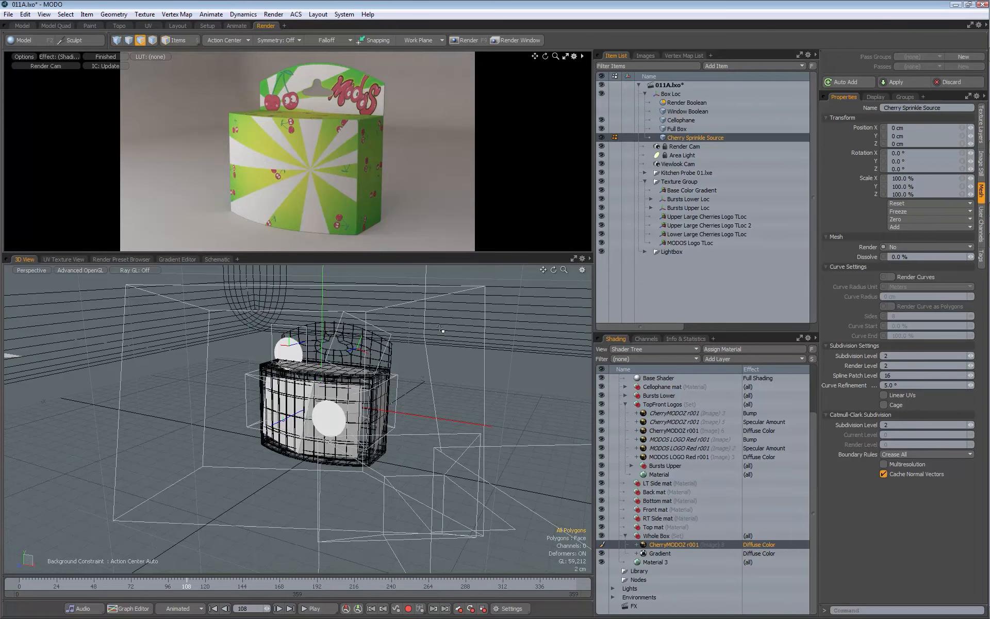
pyautogui.click(657, 538)
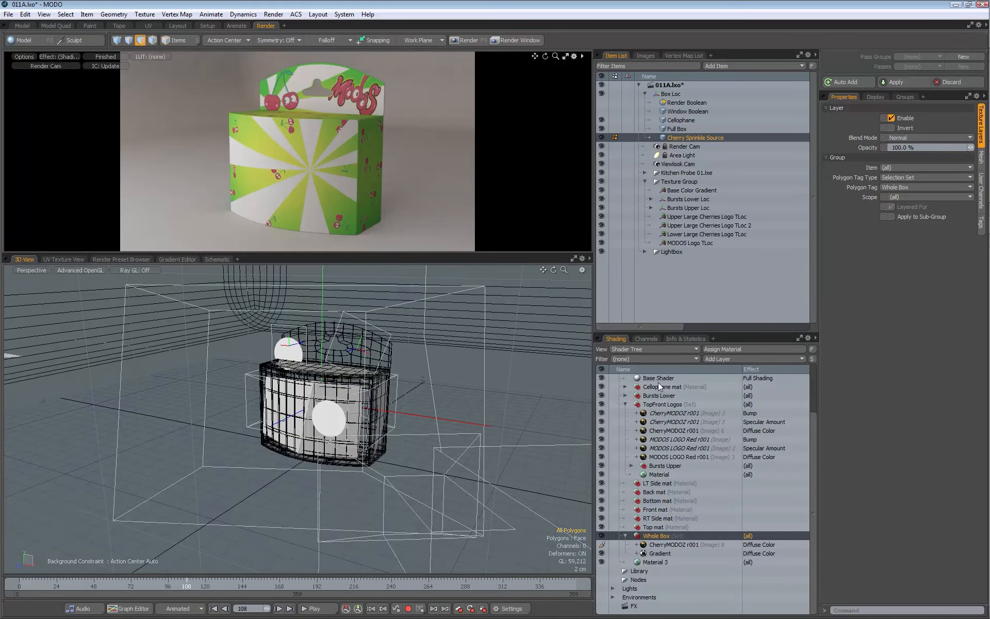
pyautogui.click(657, 395)
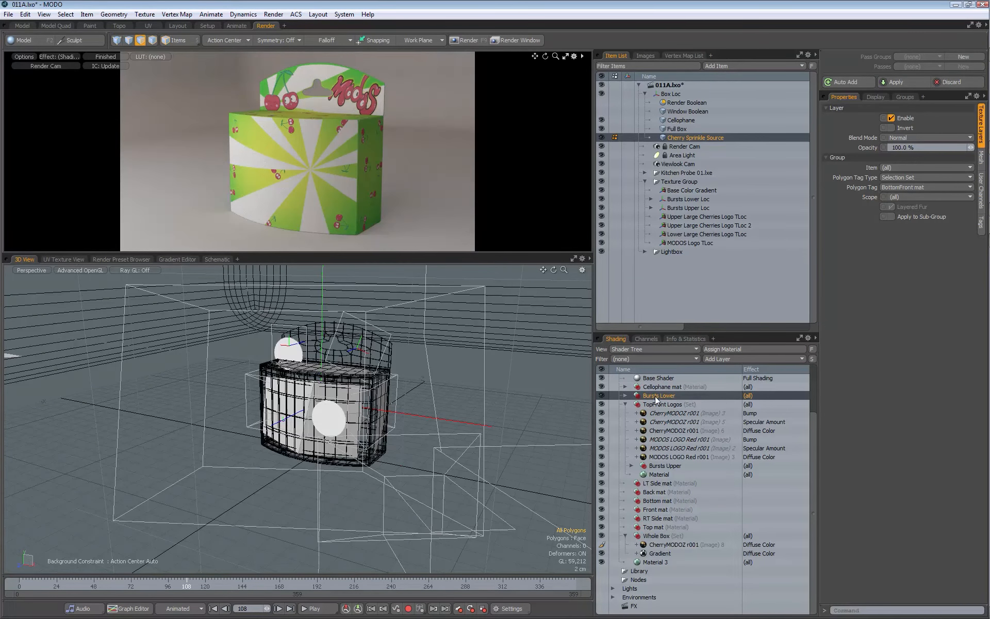
pyautogui.click(665, 538)
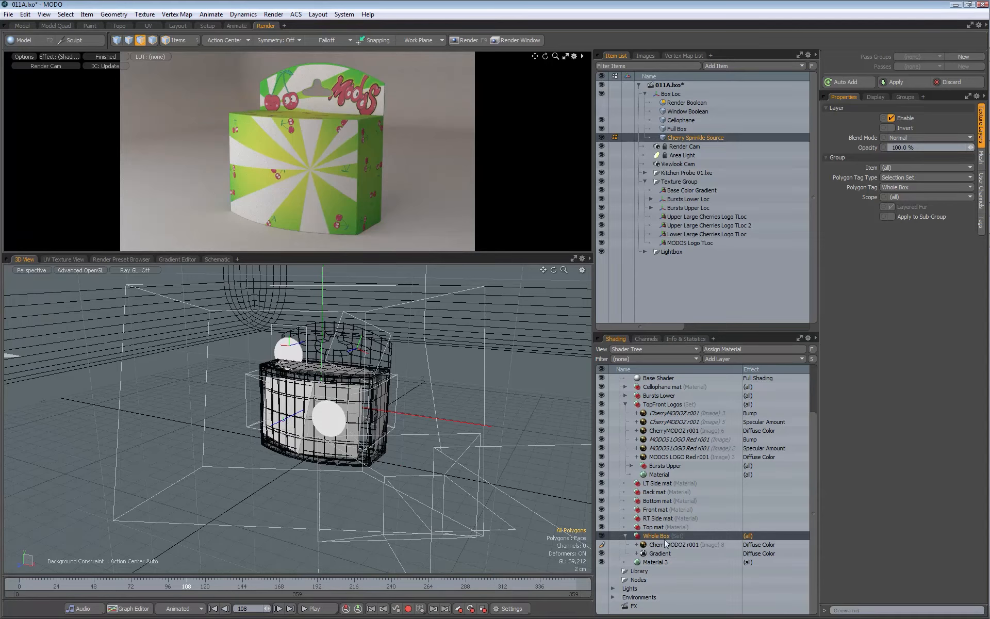
pyautogui.click(658, 554)
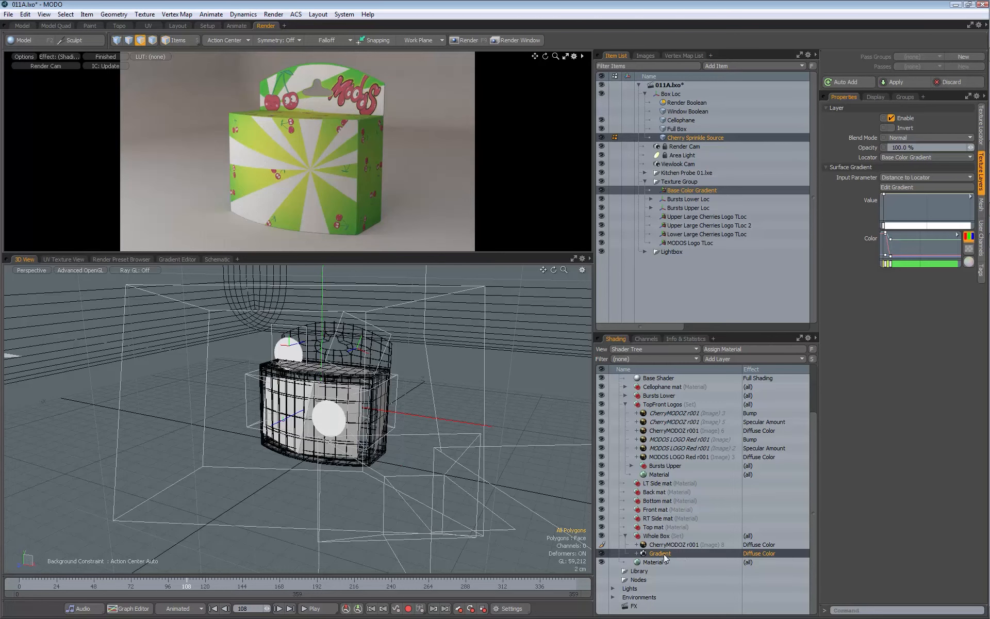
pyautogui.click(649, 537)
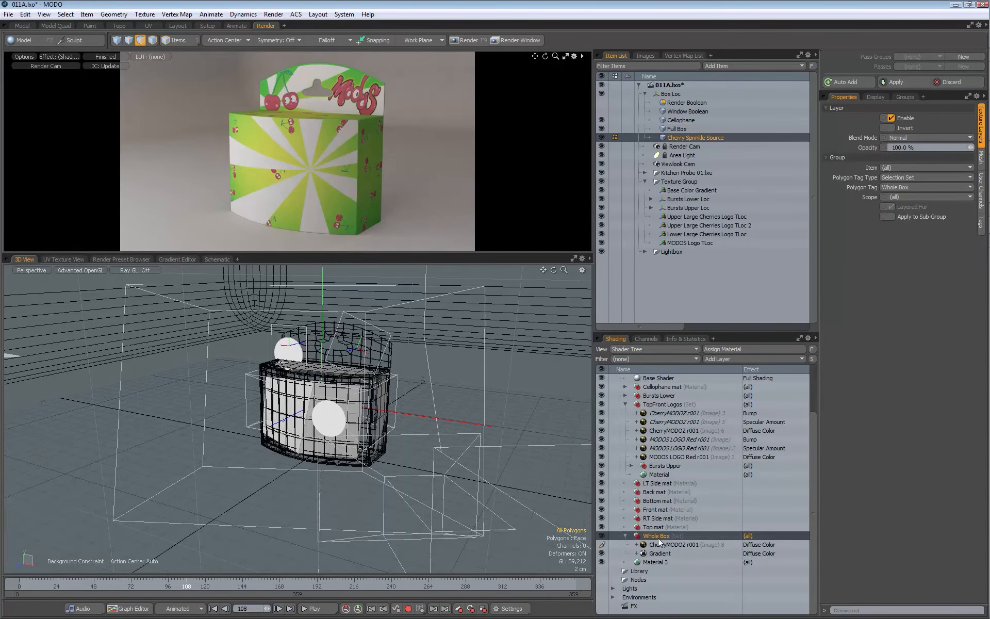
pyautogui.rightClick(652, 539)
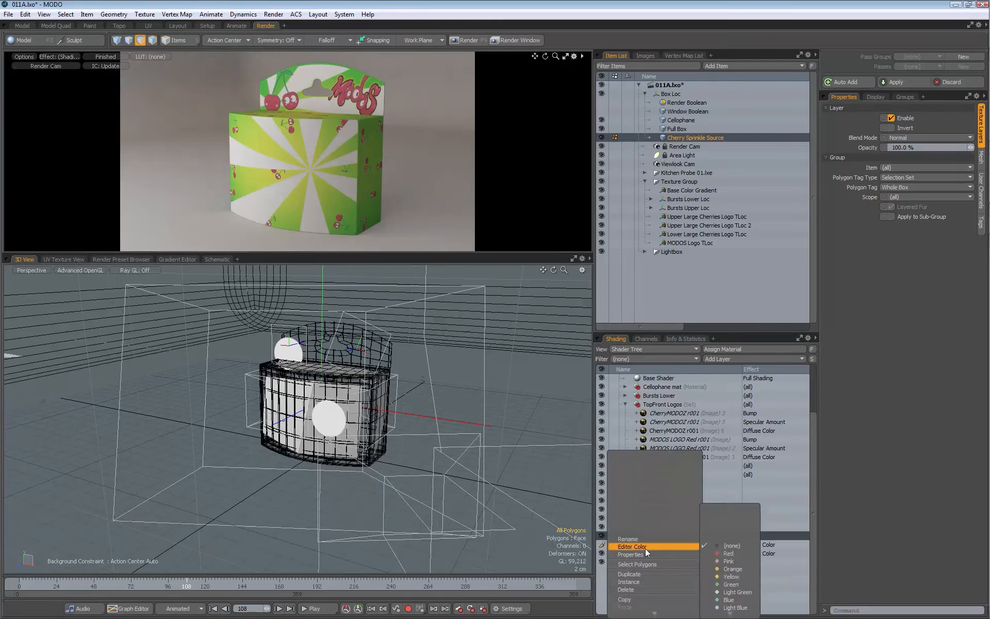
pyautogui.click(670, 574)
pyautogui.scroll(-1, 812, 466)
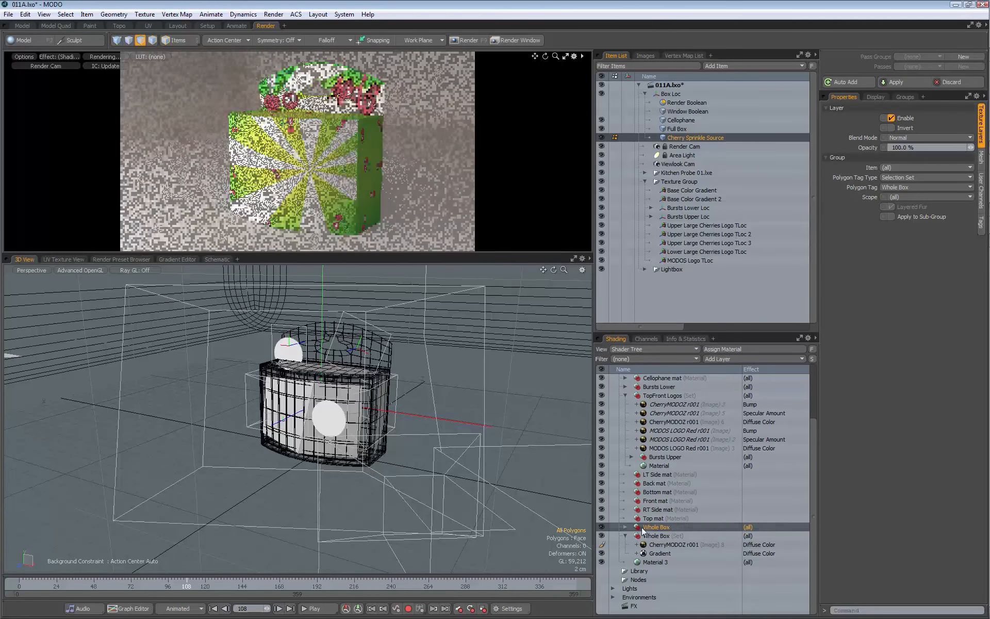
pyautogui.click(625, 527)
pyautogui.scroll(-2, 812, 475)
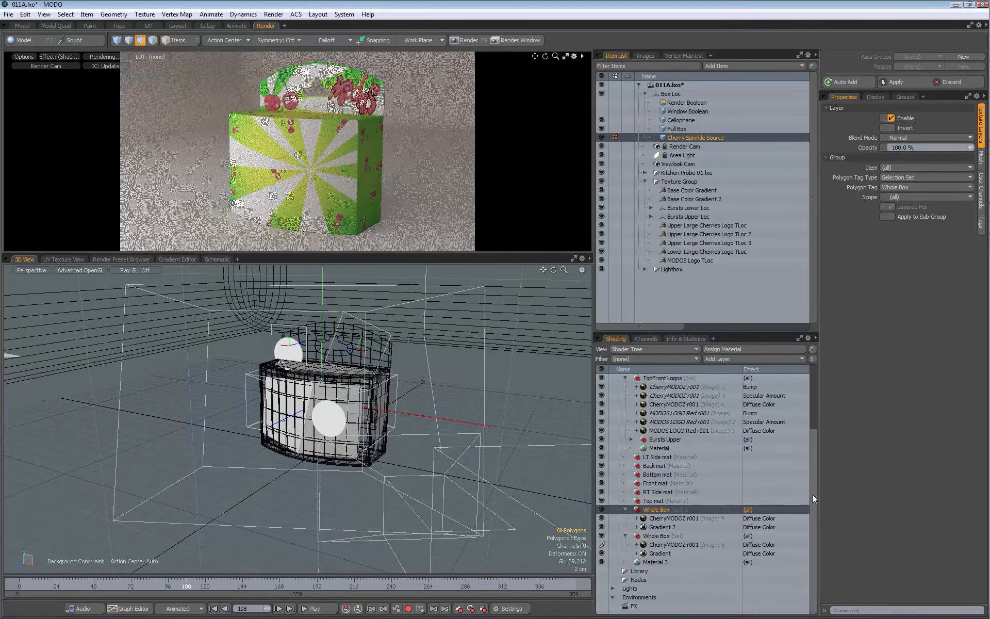
# - Delete the gradient from the duplicated Whole Box group and the CherryMODOZ r001 image layer from the original group
pyautogui.click(666, 519)
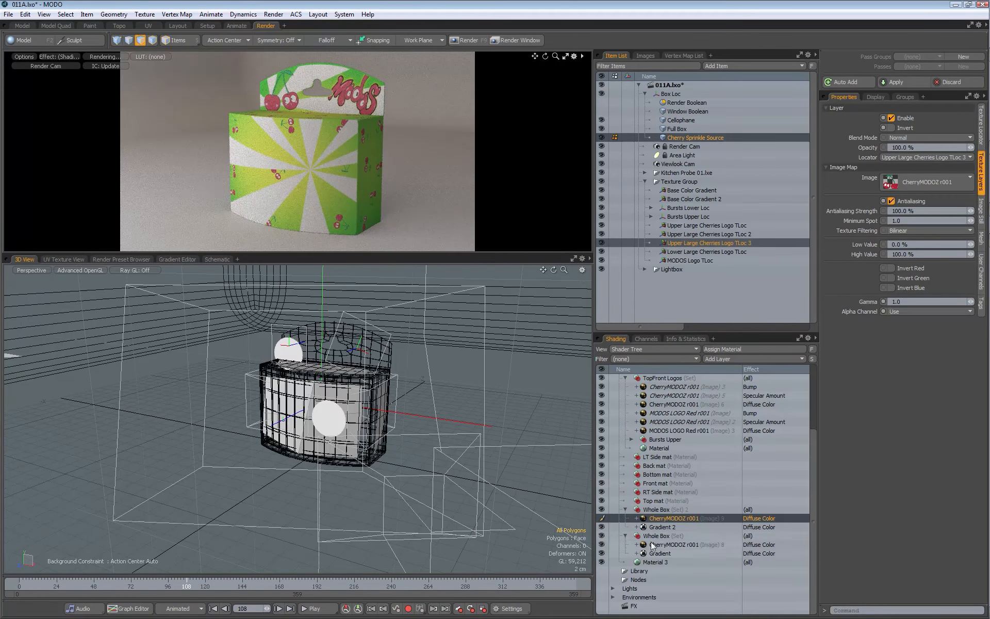
pyautogui.click(668, 527)
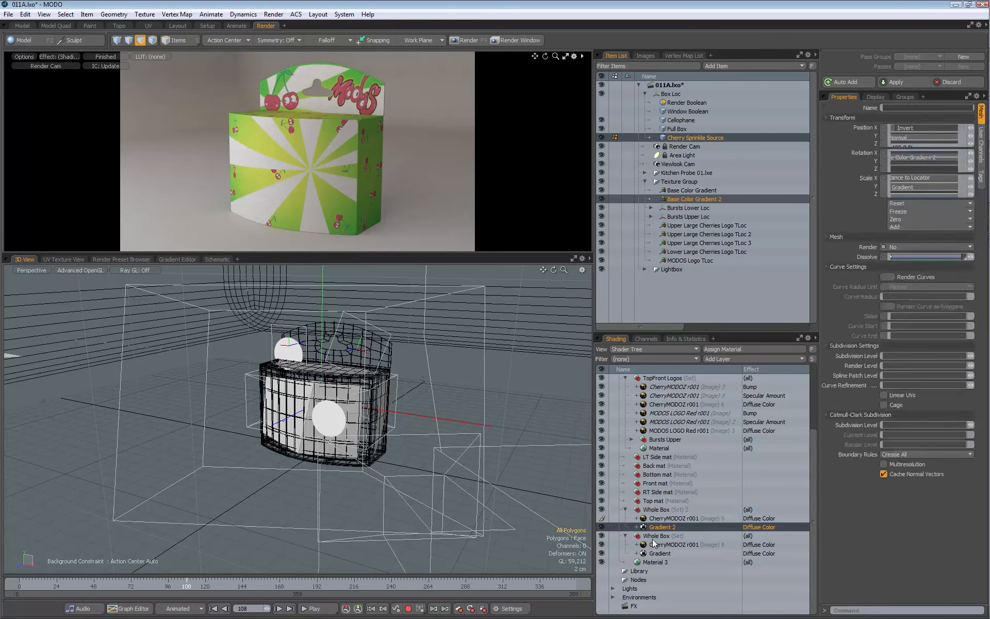
pyautogui.press('Delete')
pyautogui.click(662, 544)
pyautogui.press('Delete')
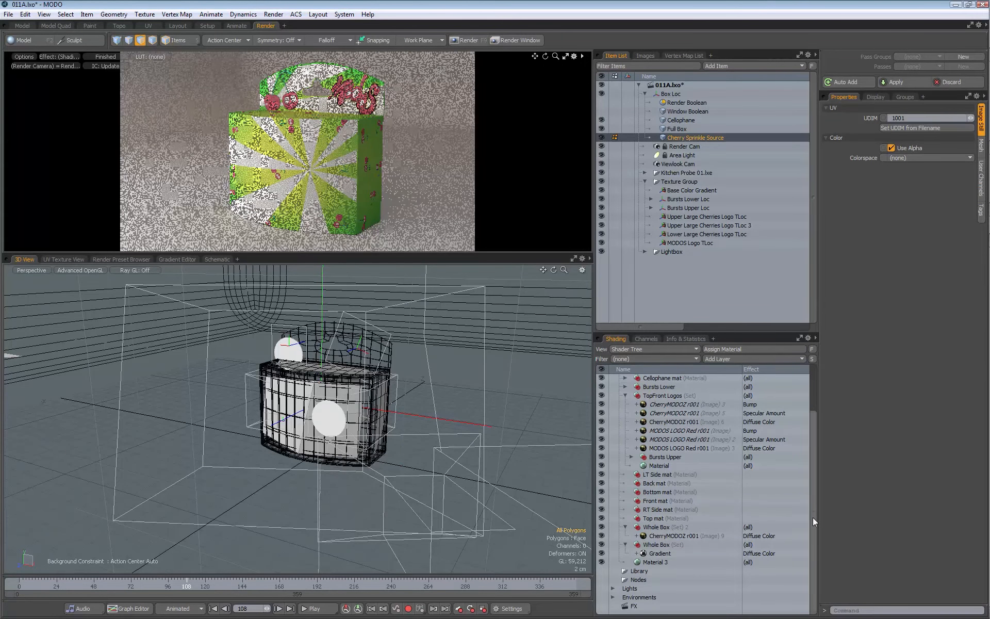
# - Move the Whole Box group holding the cherries above Bursts Lower and set the preview to Render Cam
pyautogui.scroll(1, 813, 515)
pyautogui.moveTo(658, 549); pyautogui.dragTo(664, 436)
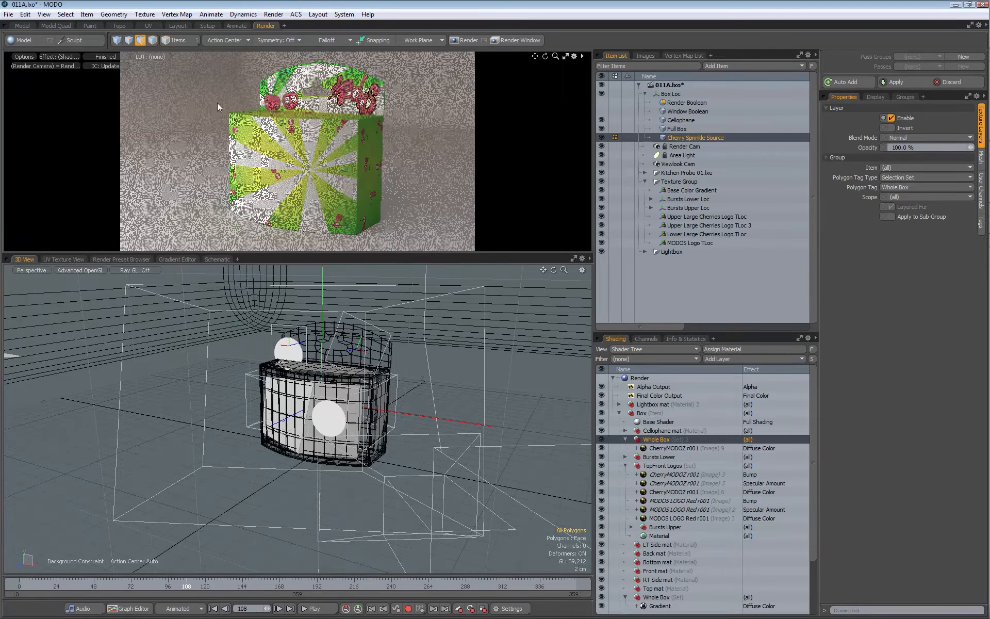
pyautogui.click(47, 66)
pyautogui.click(39, 75)
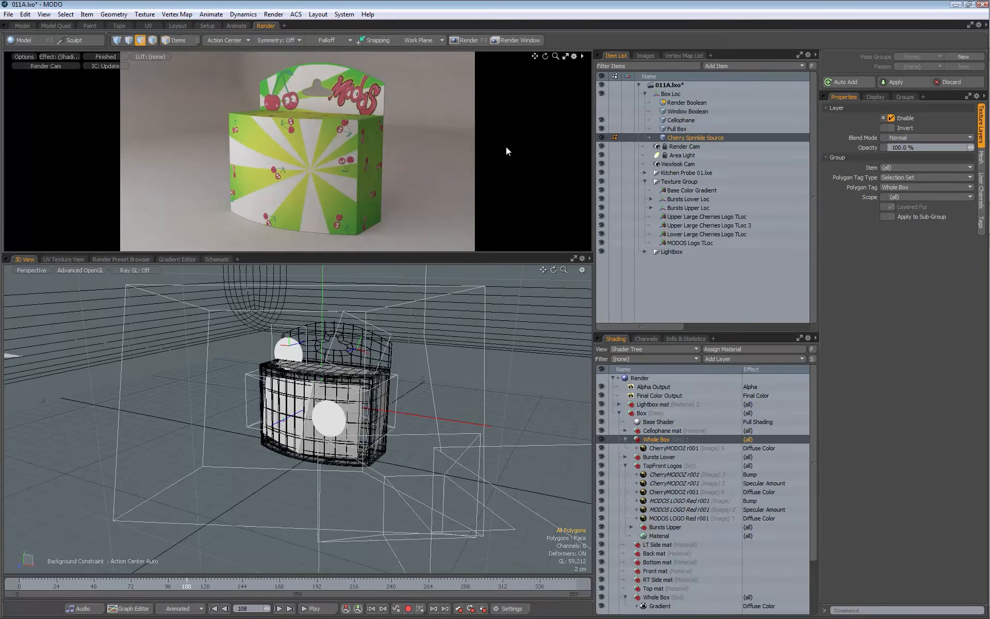
# - Turn on the visibility of Render Boolean and Window Boolean and hide the Cellophane mesh
pyautogui.click(602, 102)
pyautogui.click(601, 111)
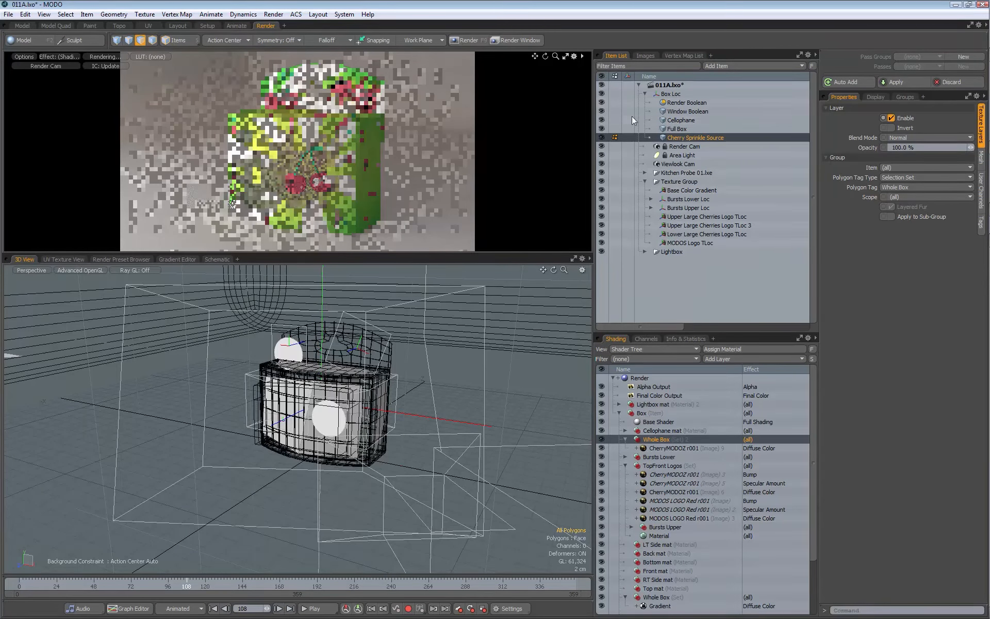
pyautogui.click(601, 120)
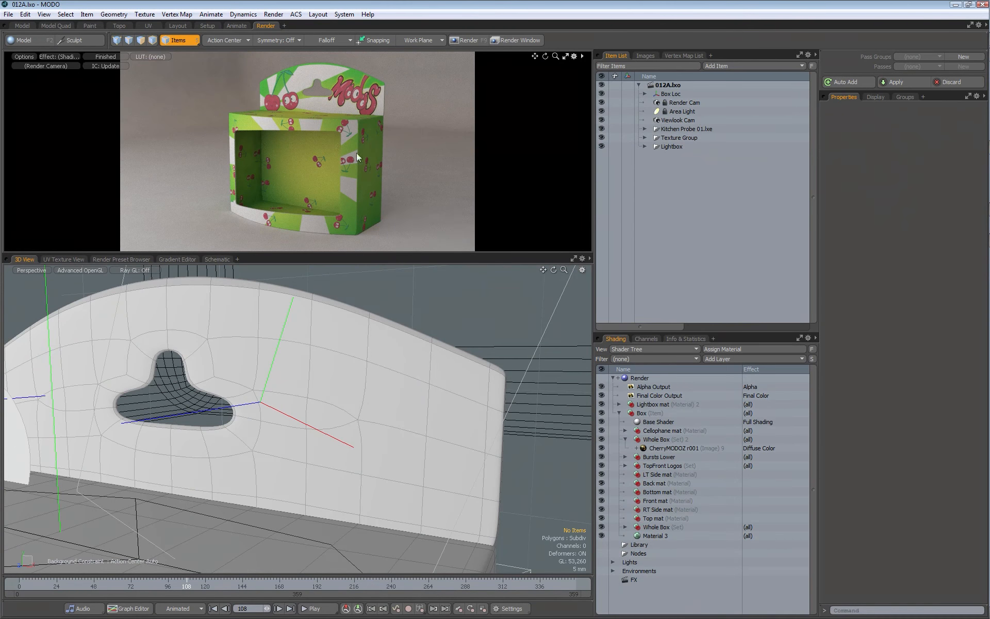
# - Create an instance of the sprinkled CherryMODOZ r001 layer in the upper Whole Box group and invert it
pyautogui.click(679, 449)
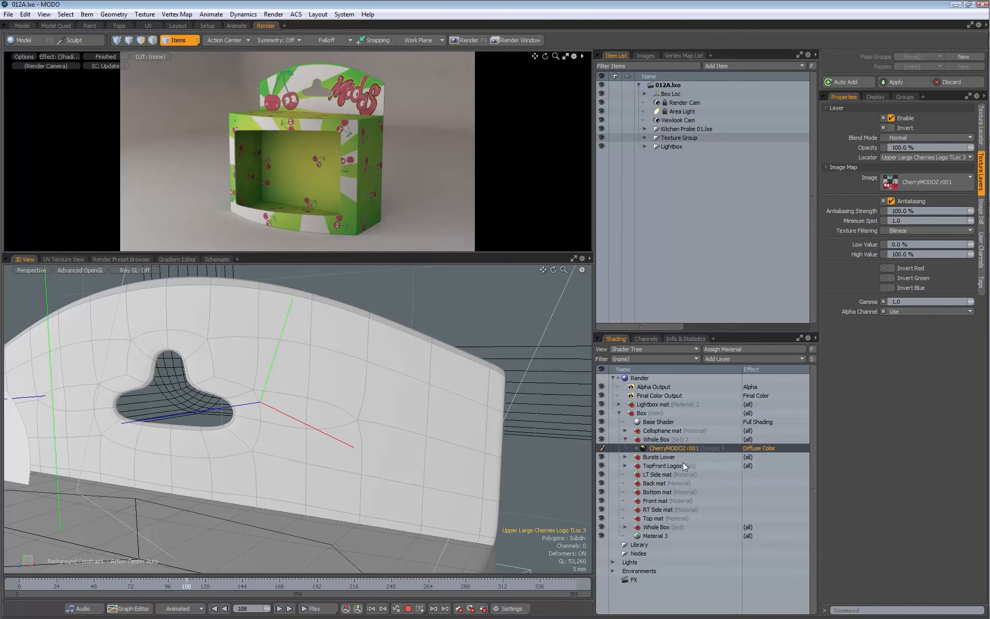
pyautogui.rightClick(675, 448)
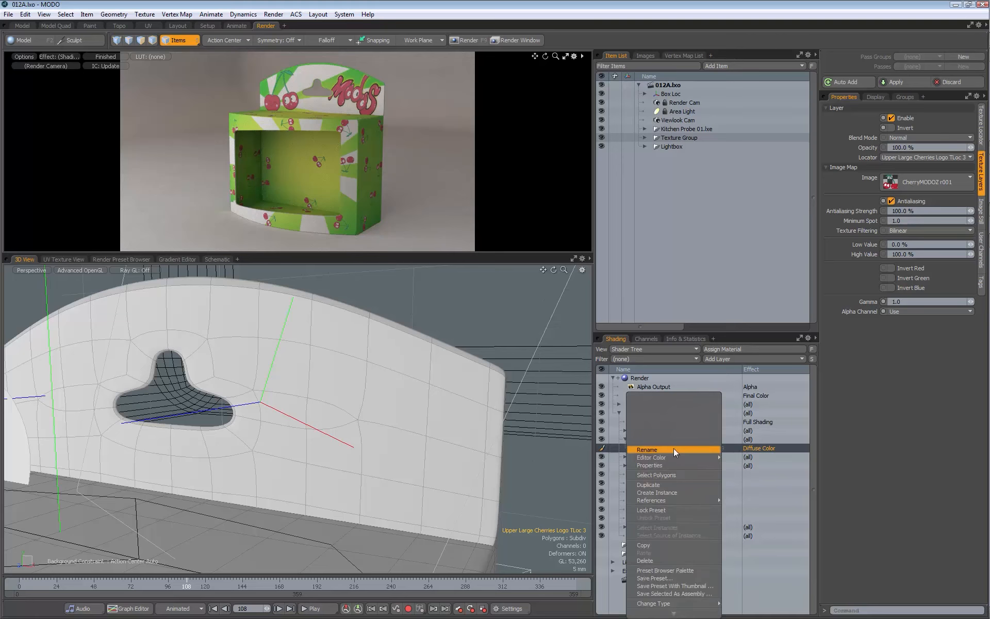
pyautogui.click(659, 490)
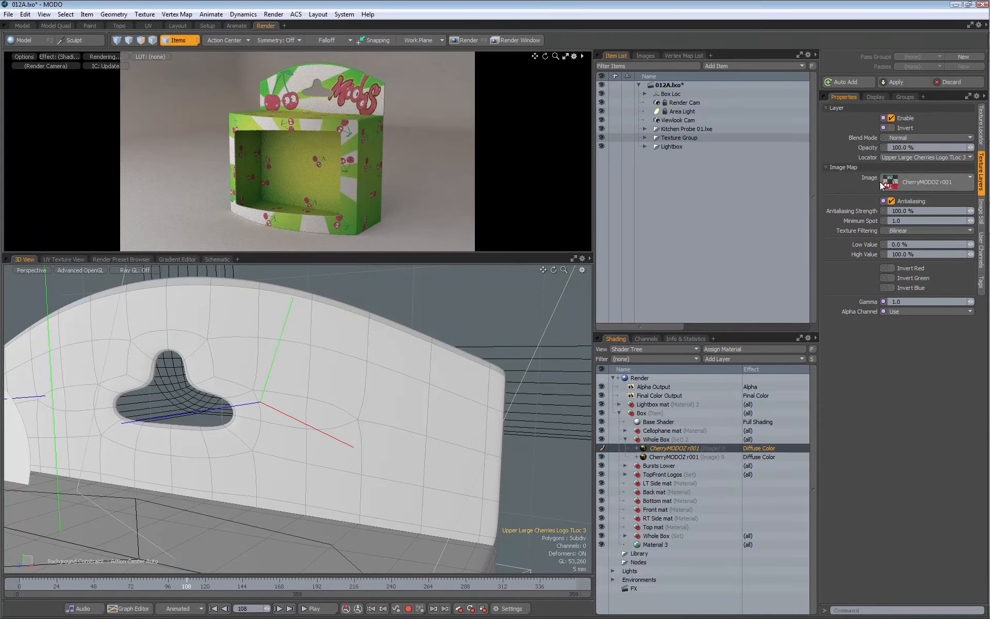
pyautogui.click(891, 128)
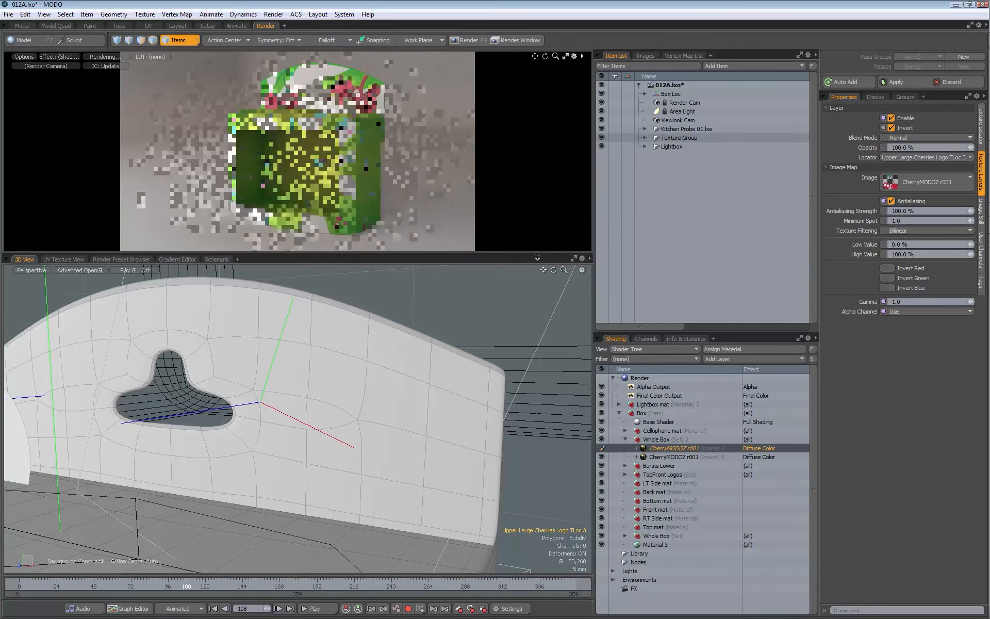
# - Set the cherry instance layer's opacity to 2% and its effect to Specular Amount
pyautogui.click(907, 147)
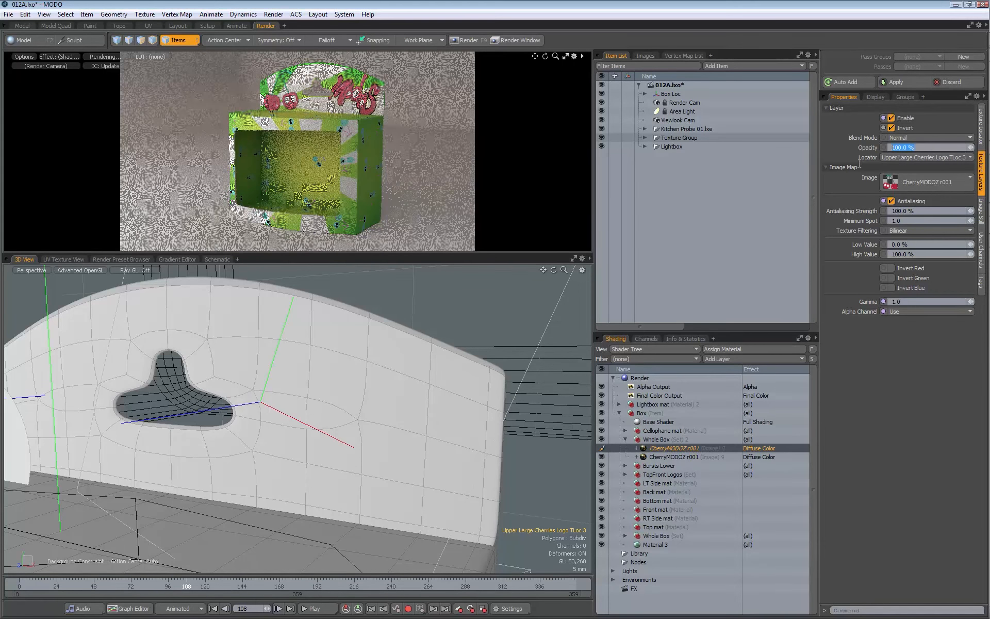
pyautogui.write('2')
pyautogui.press('Return')
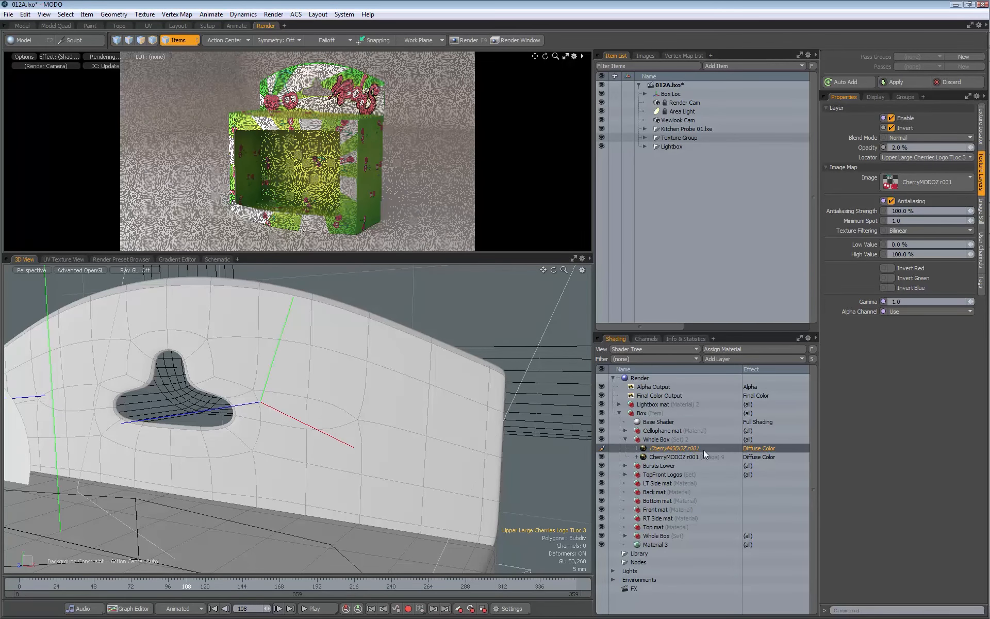
pyautogui.click(750, 449)
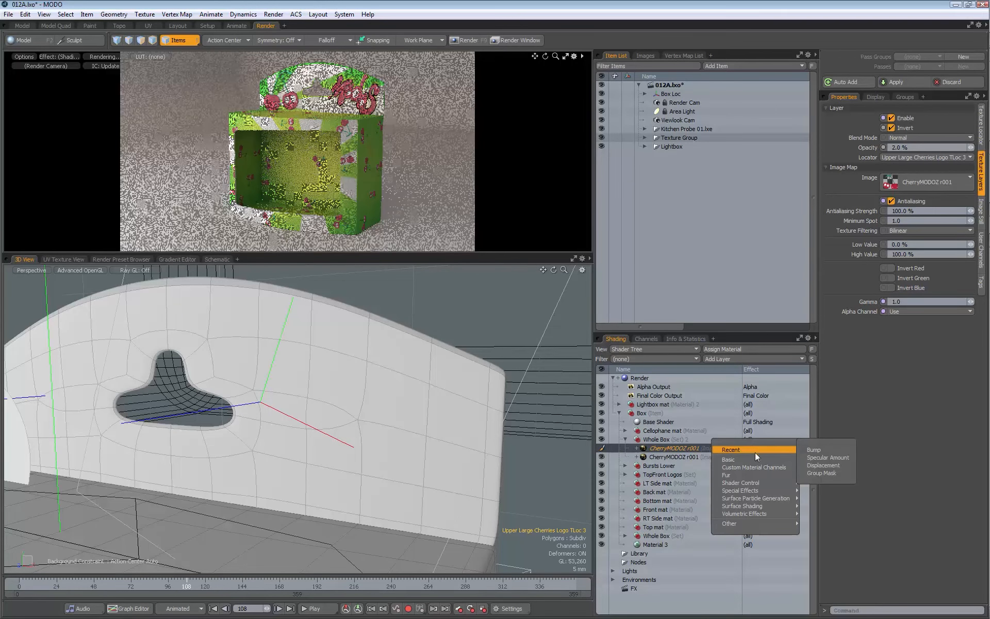
pyautogui.moveTo(756, 459)
pyautogui.click(827, 552)
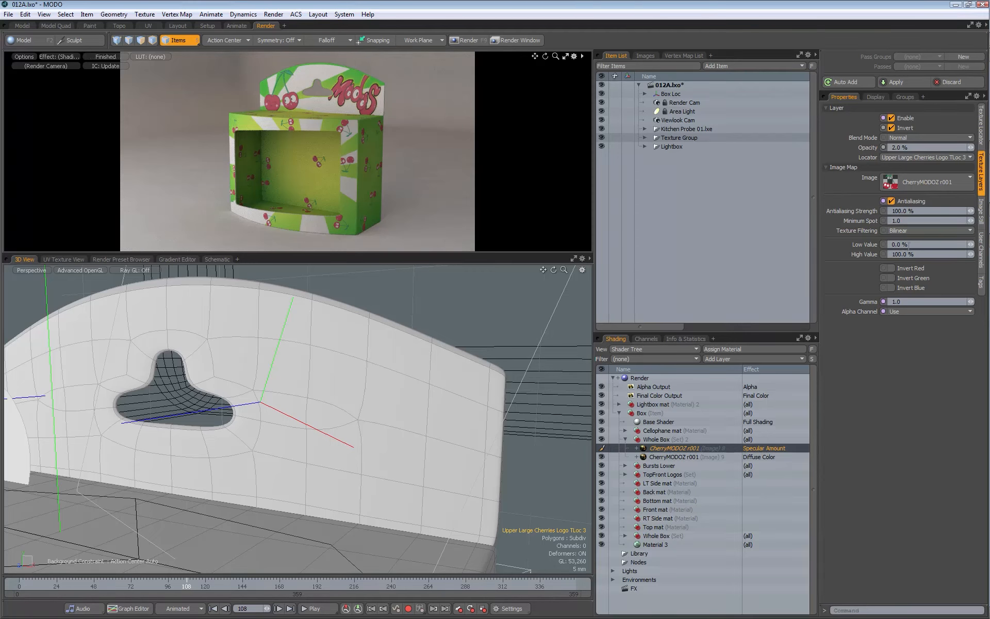
# - Set the specular cherry layer's Low Value to 50% and High Value to 80%
pyautogui.click(904, 245)
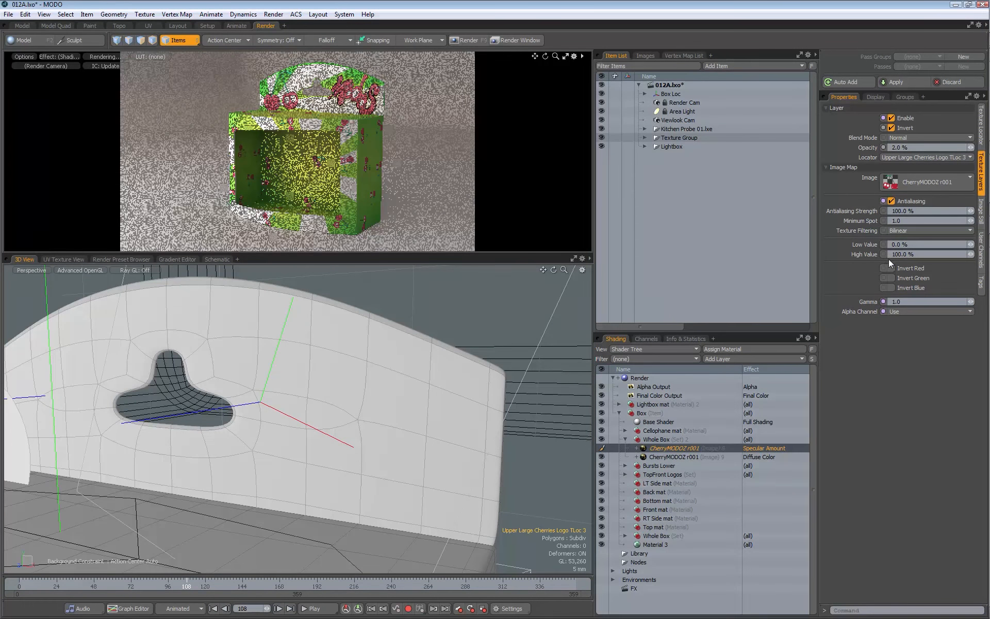
pyautogui.write('50')
pyautogui.press('Return')
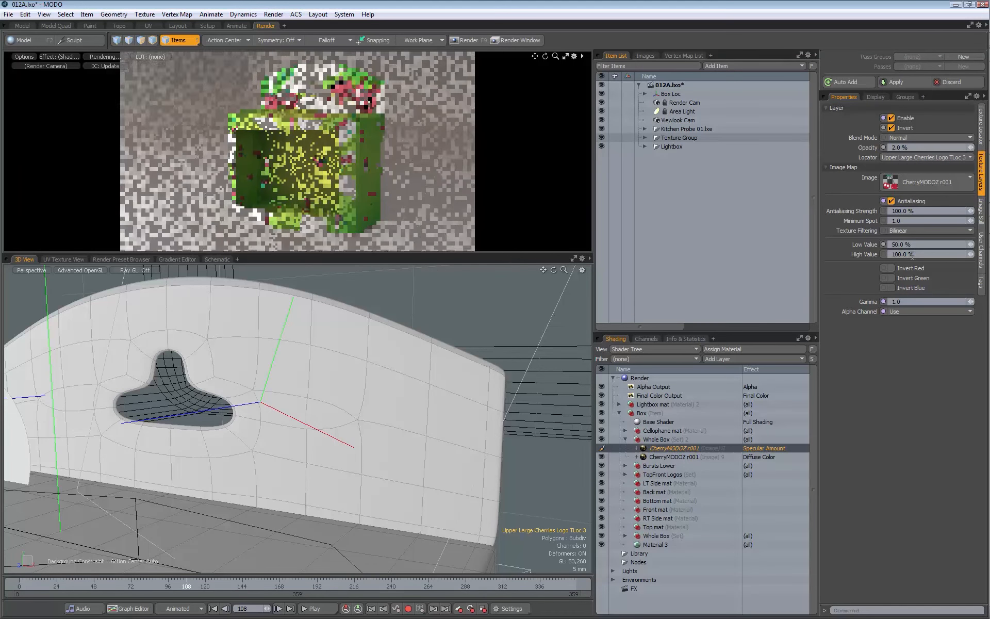
pyautogui.click(900, 254)
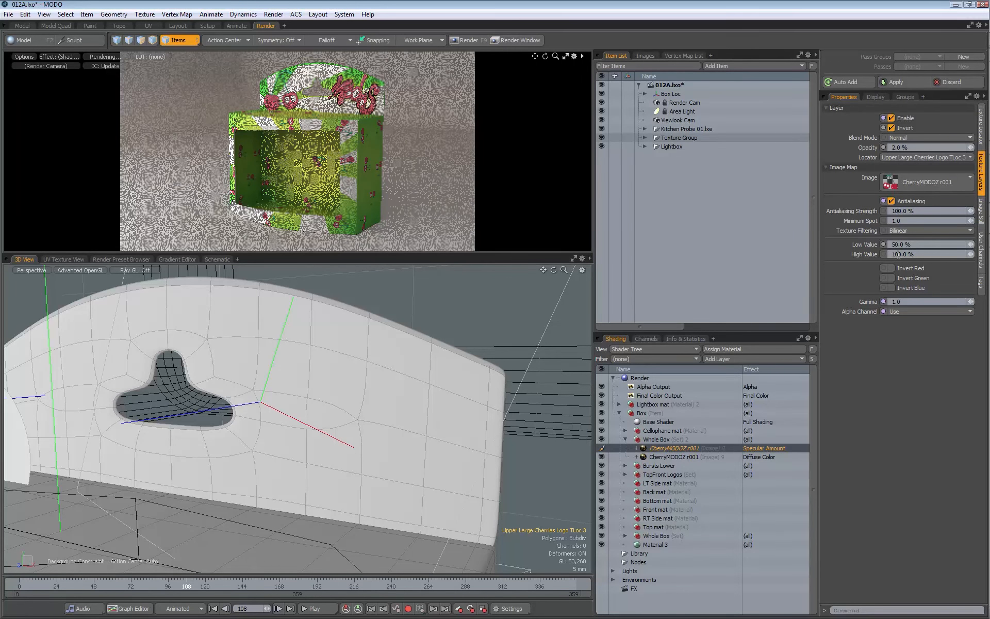
pyautogui.write('80')
pyautogui.press('Return')
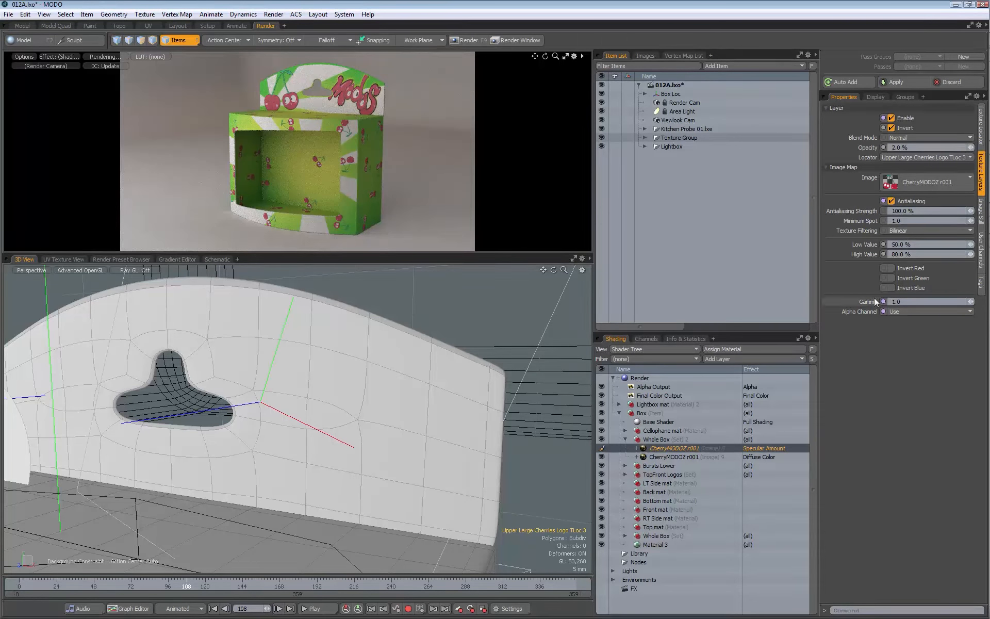
# - Examine the settings of the TopFront Logos material and its CherryMODOZ bump and specular layers
pyautogui.click(288, 103)
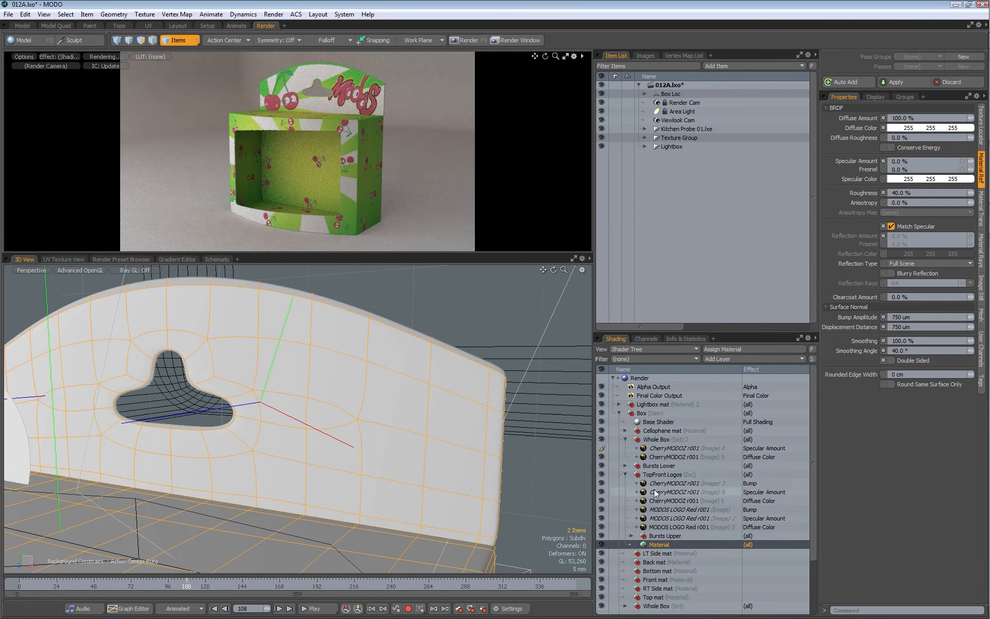
pyautogui.click(683, 492)
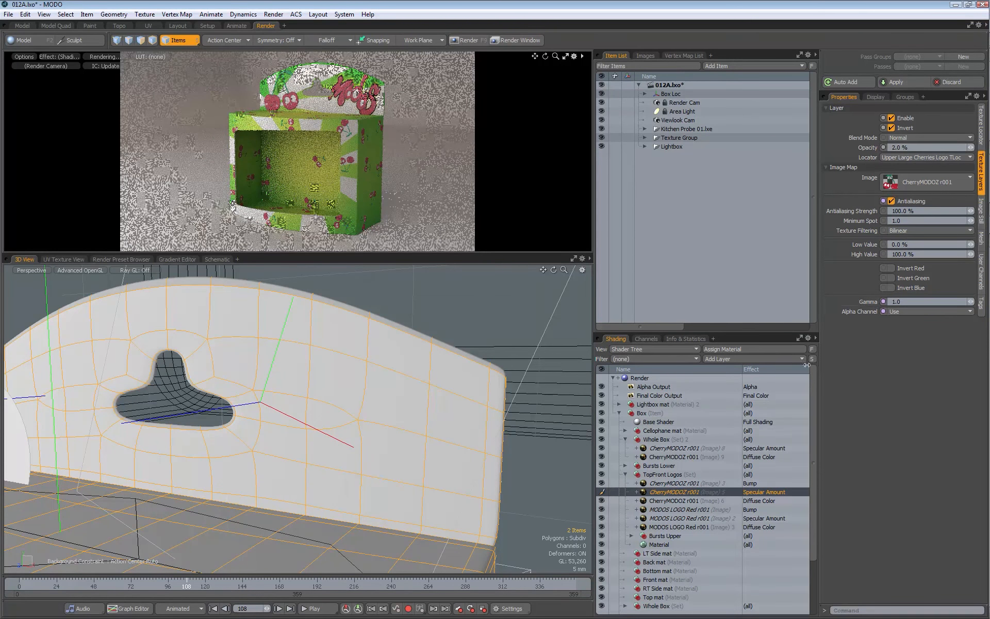
pyautogui.click(670, 483)
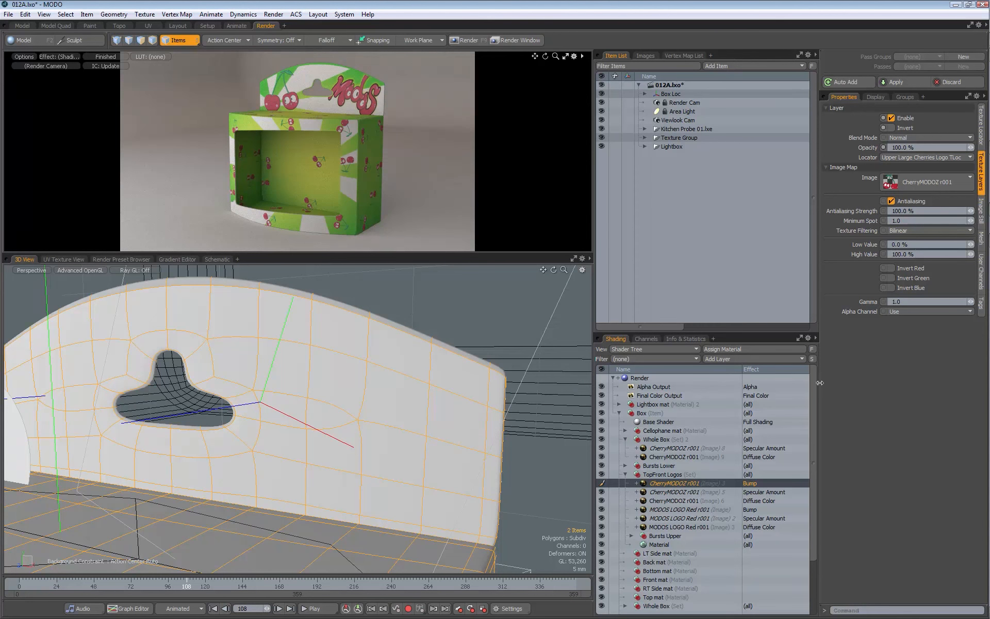
pyautogui.click(695, 492)
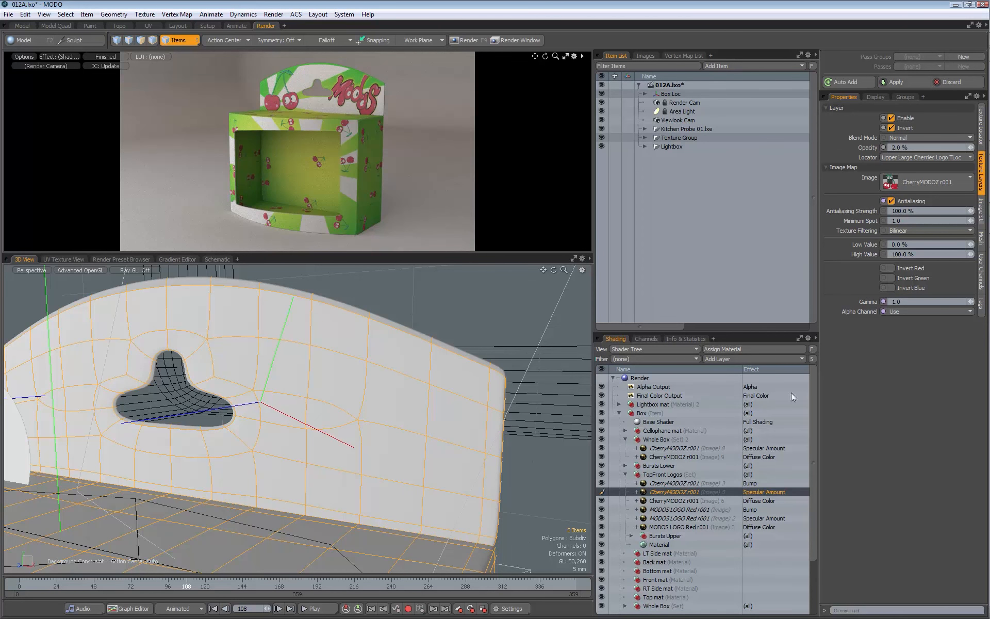
# - Set the Low Value to 50% and High Value to 80% on the TopFront Logos group's specular cherry layer
pyautogui.click(900, 244)
pyautogui.write('50')
pyautogui.press('Tab')
pyautogui.write('8')
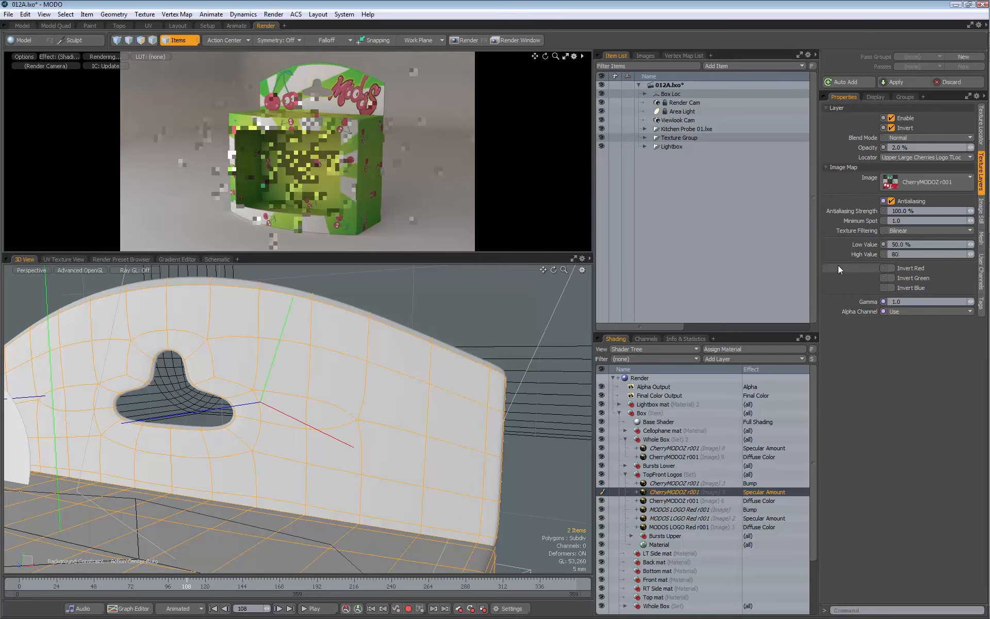
pyautogui.write('0')
pyautogui.press('Return')
# - Set the Low Value of the TopFront Logos group's bump cherry layer to 20%
pyautogui.click(683, 483)
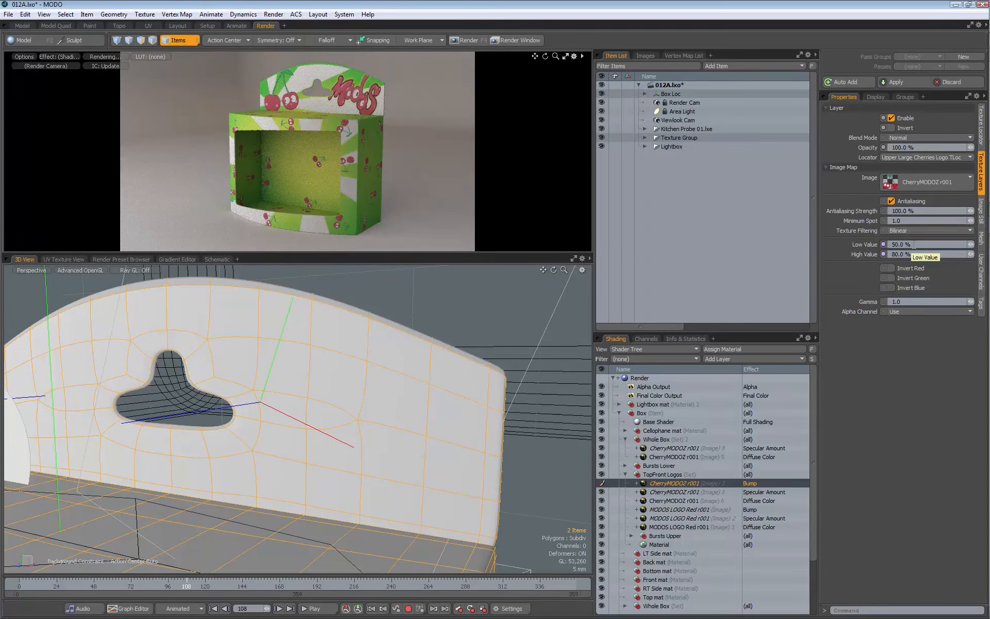
pyautogui.click(919, 243)
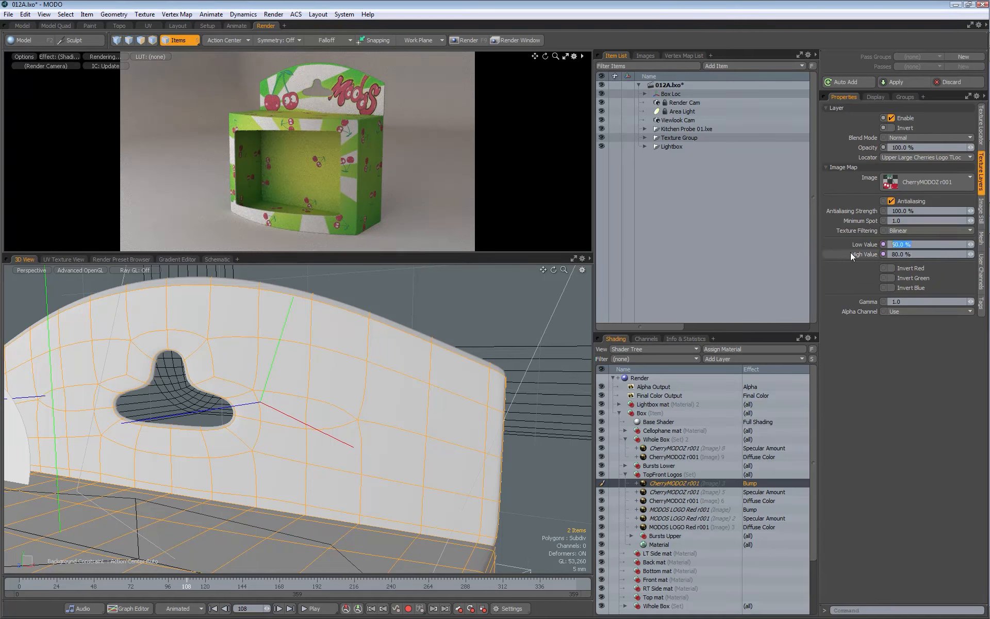
pyautogui.write('20')
pyautogui.press('Return')
# - Duplicate the specular CherryMODOZ r001 instance layer in the upper Whole Box group
pyautogui.click(676, 493)
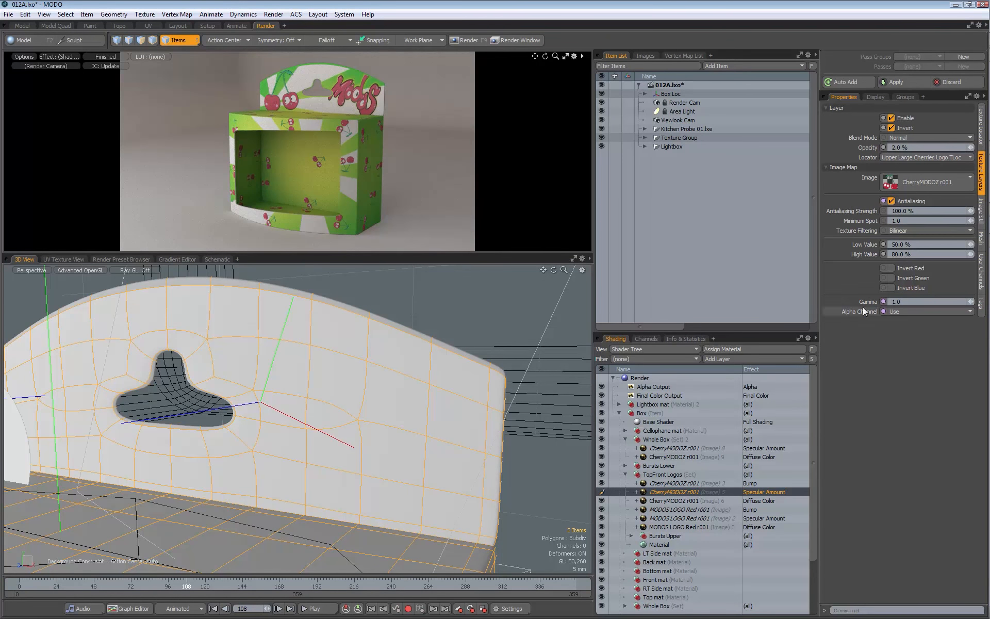
pyautogui.click(672, 449)
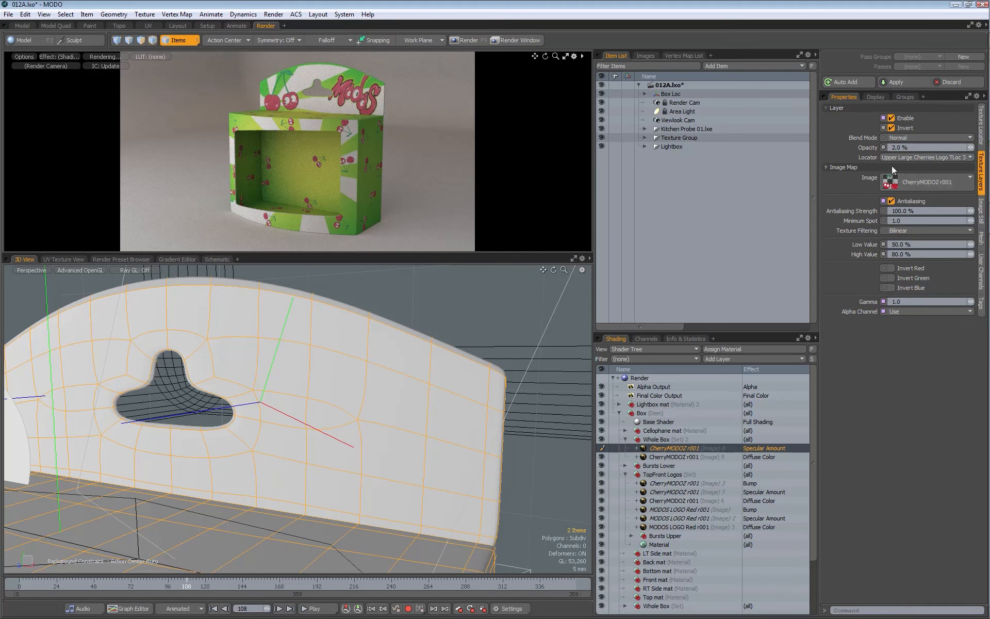
pyautogui.rightClick(669, 448)
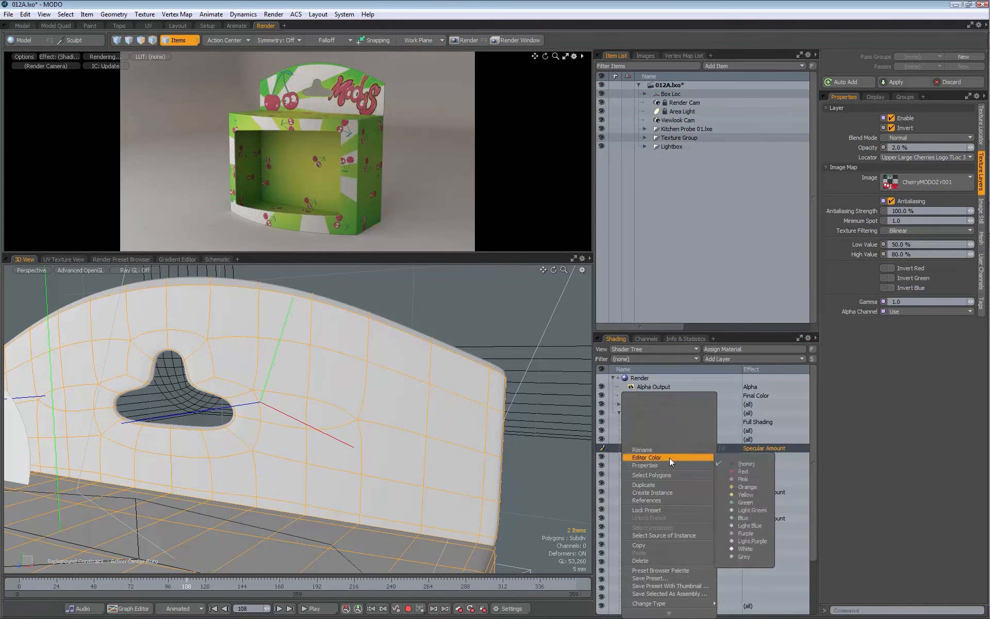
pyautogui.click(654, 483)
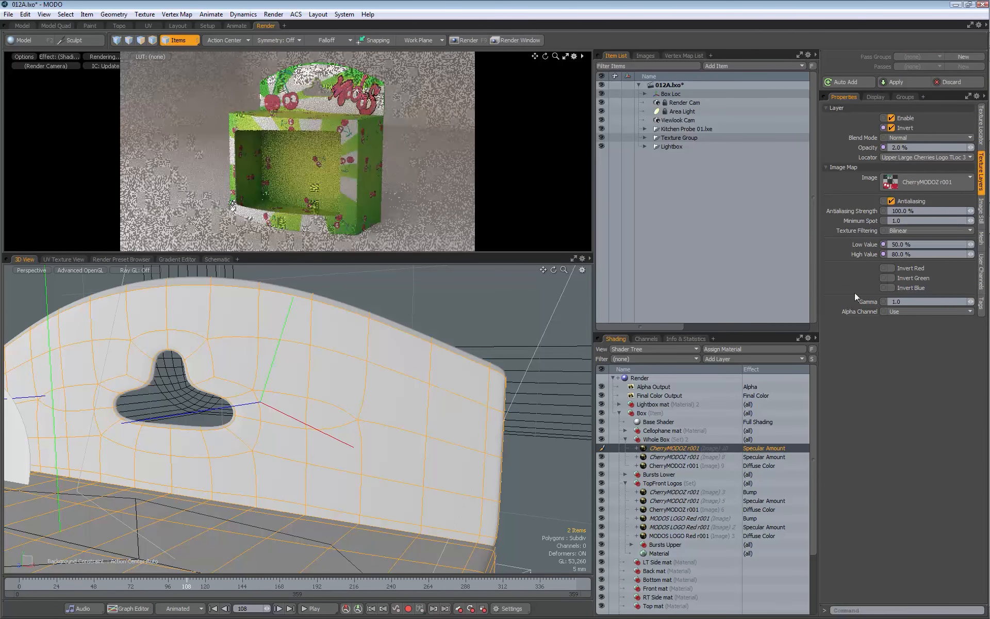
# - Set the duplicated cherry layer's Low Value to 20% and High Value to 100%
pyautogui.click(911, 243)
pyautogui.write('20')
pyautogui.press('Tab')
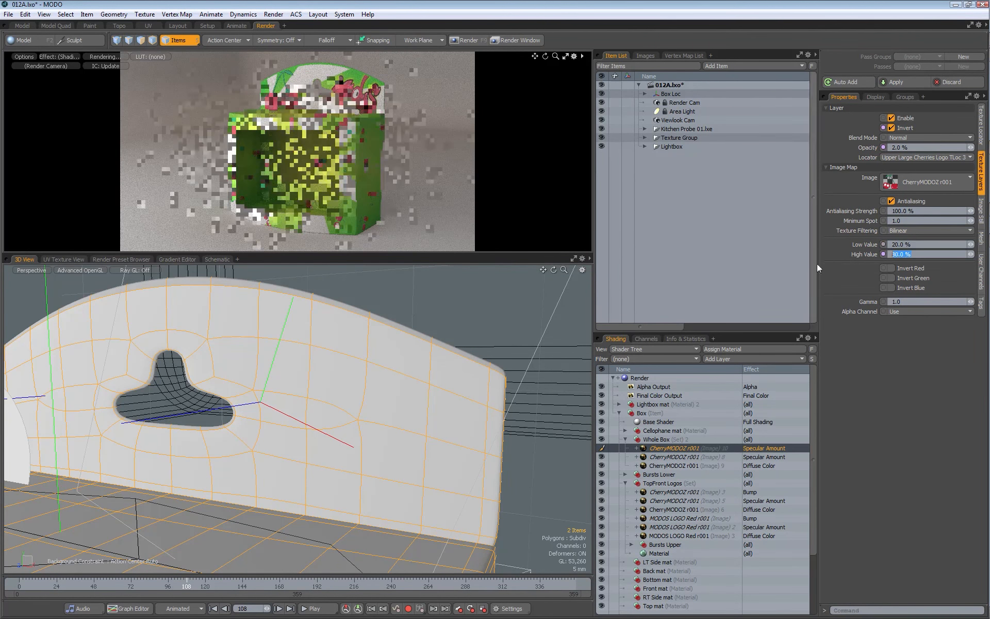
pyautogui.write('100')
pyautogui.press('Return')
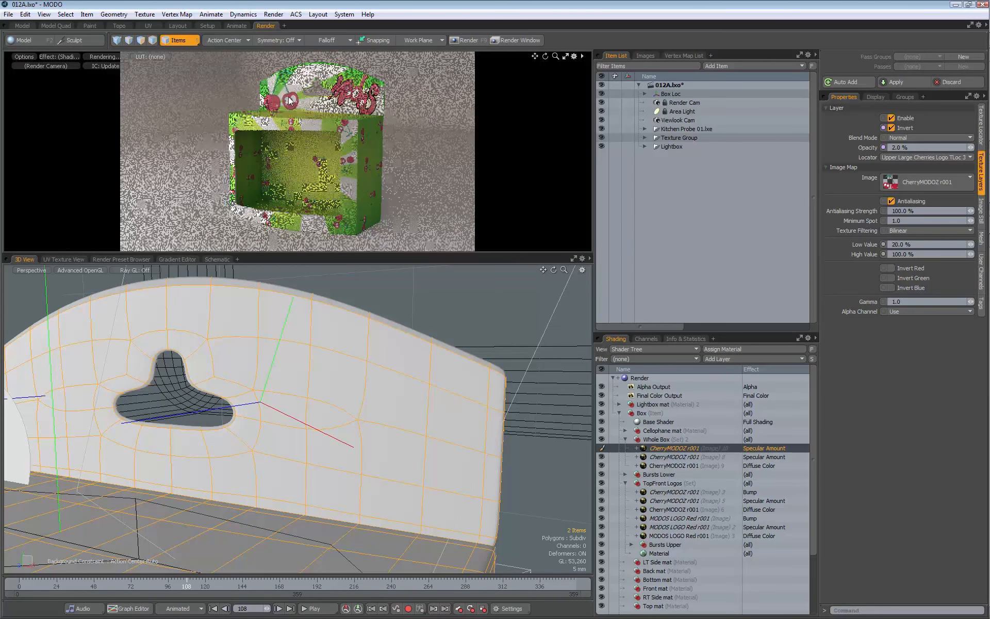
# - Turn off inversion for the duplicated cherry layer and set its opacity to 100%
pyautogui.click(891, 127)
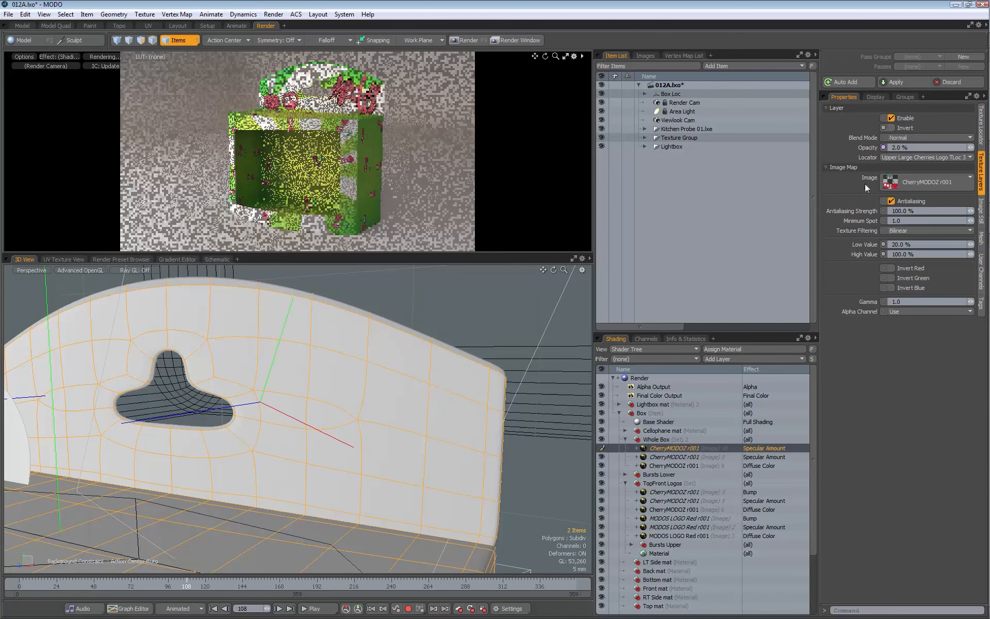
pyautogui.moveTo(909, 147); pyautogui.dragTo(856, 156)
pyautogui.write('100')
pyautogui.press('Return')
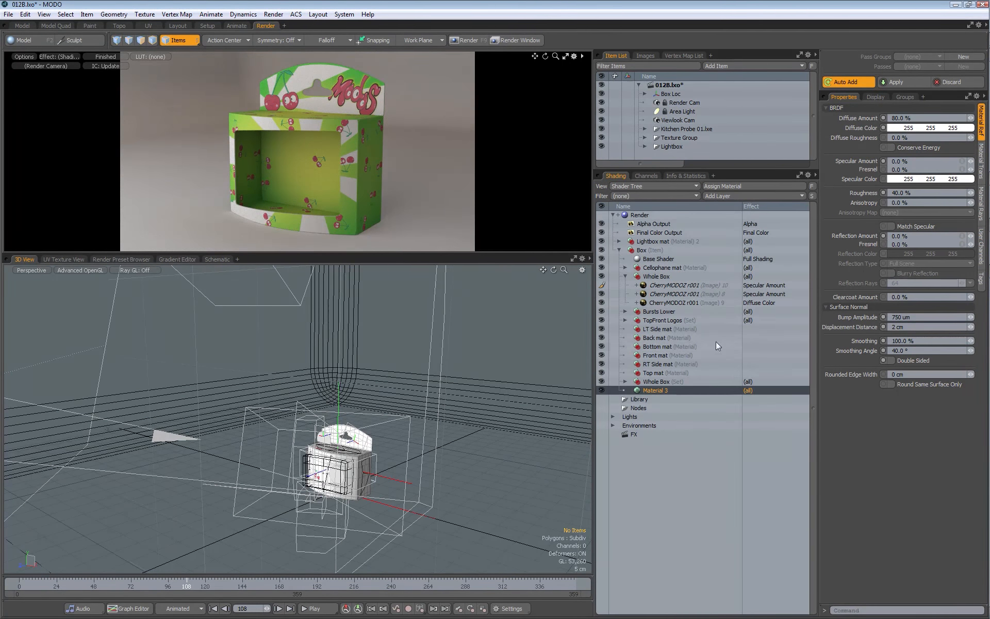
# - Change the duplicated cherry layer's effect to the Bump surface shading effect
pyautogui.click(759, 283)
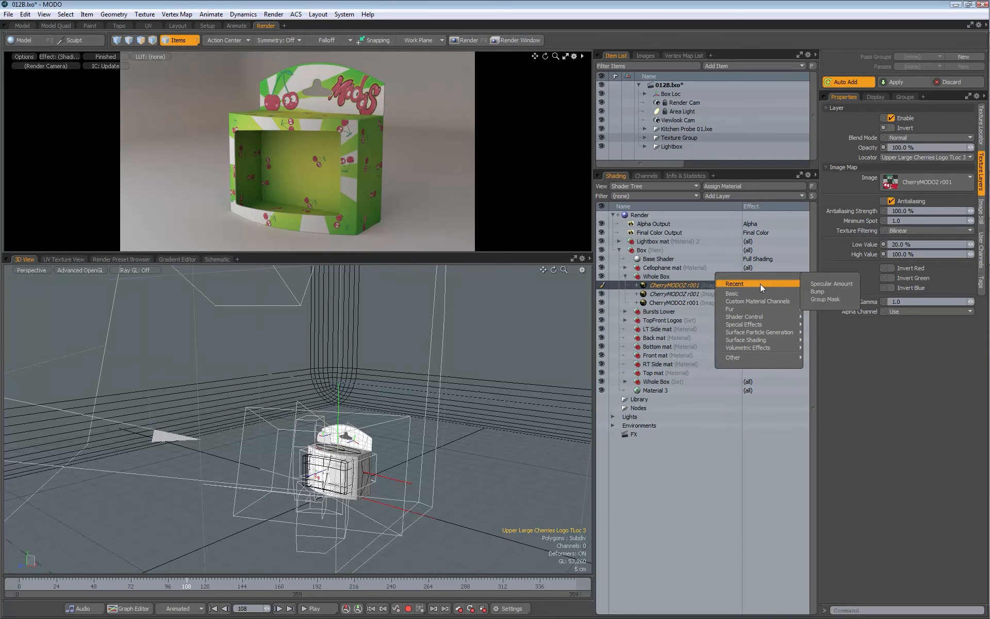
pyautogui.moveTo(751, 341)
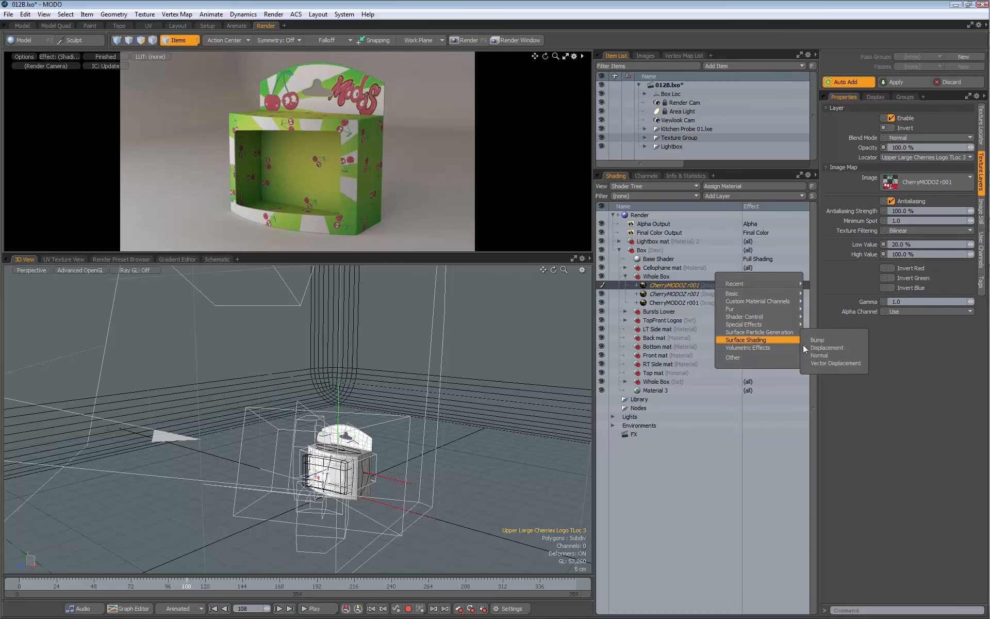
pyautogui.click(817, 341)
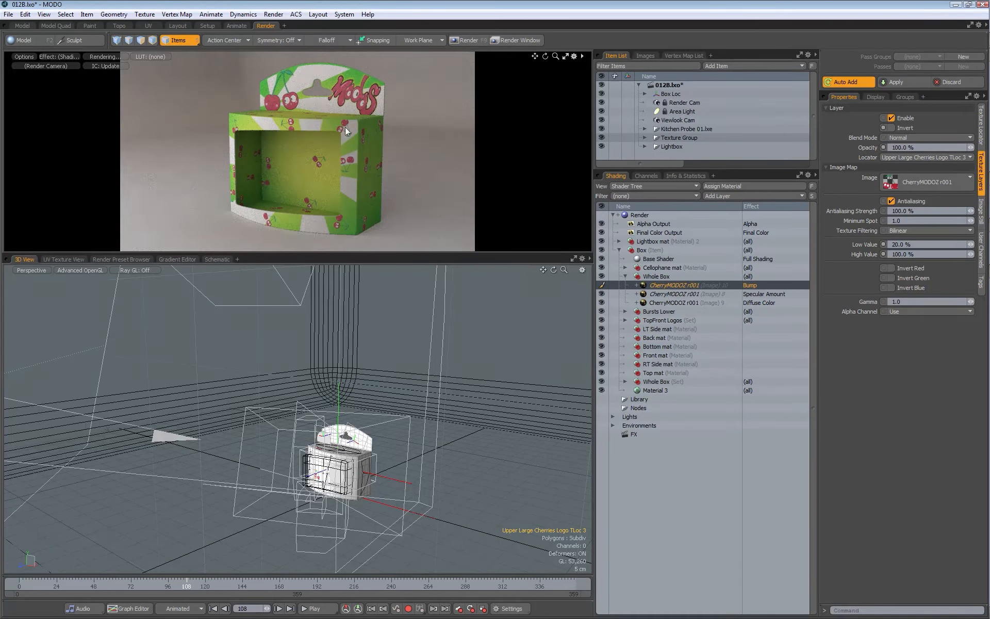
# - Rename the upper Whole Box group as "Sprinkled Cherries - Whole Box"
pyautogui.doubleClick(654, 276)
pyautogui.click(636, 277)
pyautogui.write('Sr')
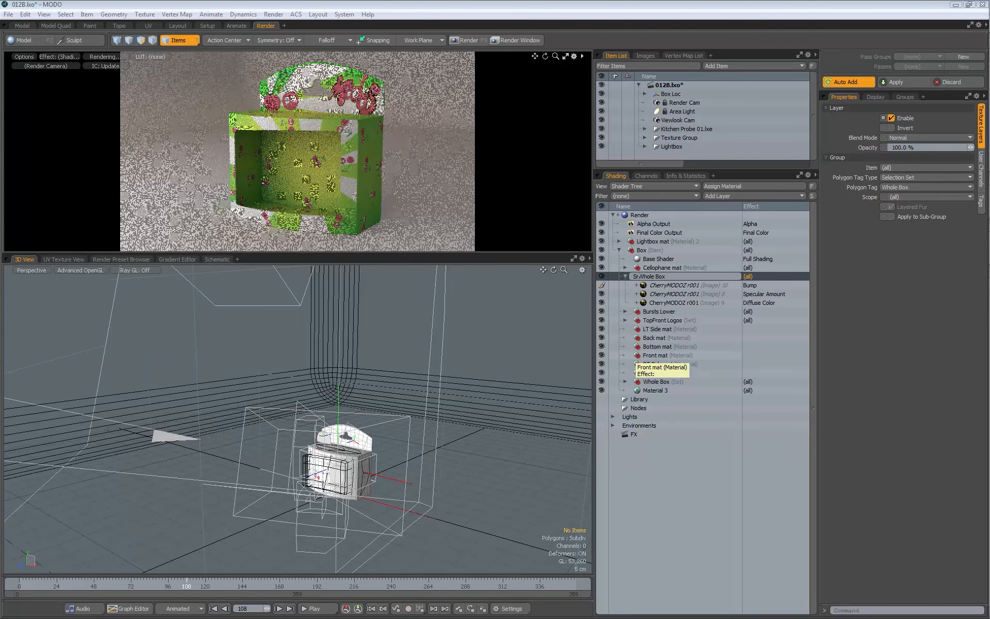
pyautogui.write('rinkled ')
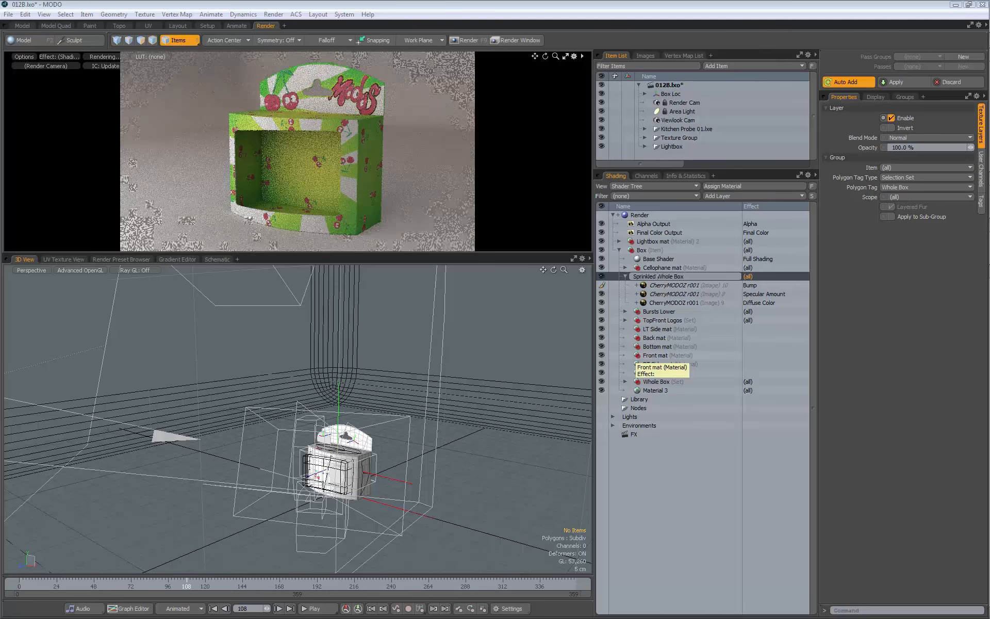
pyautogui.write('Cherries -')
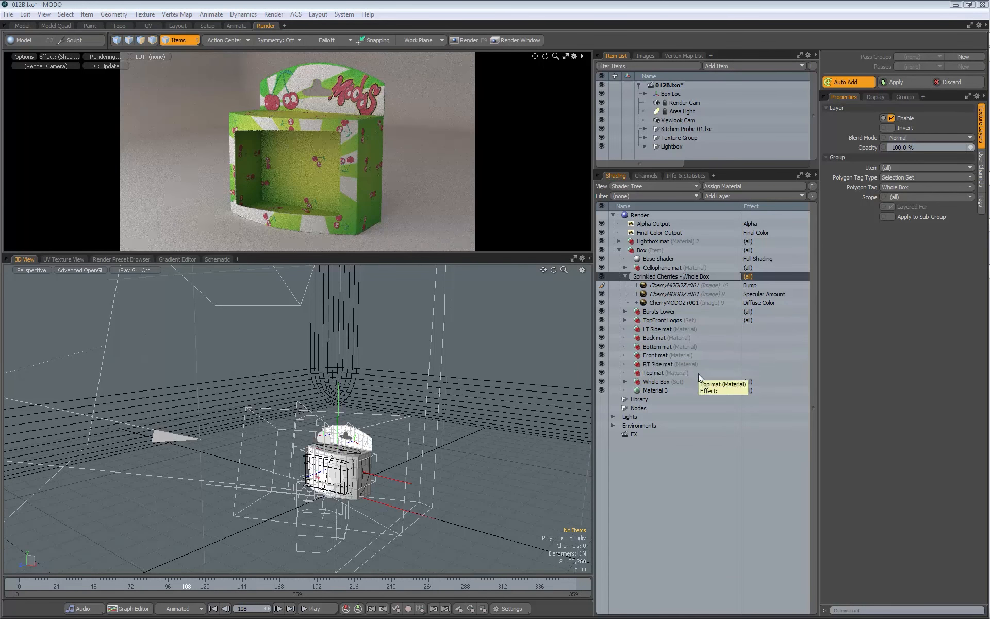
pyautogui.press('Return')
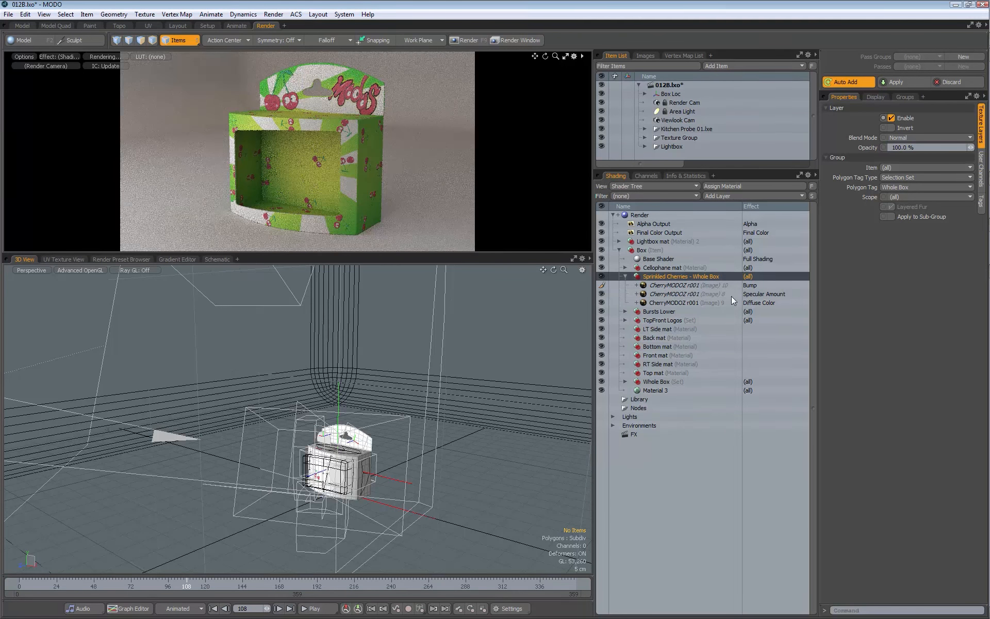